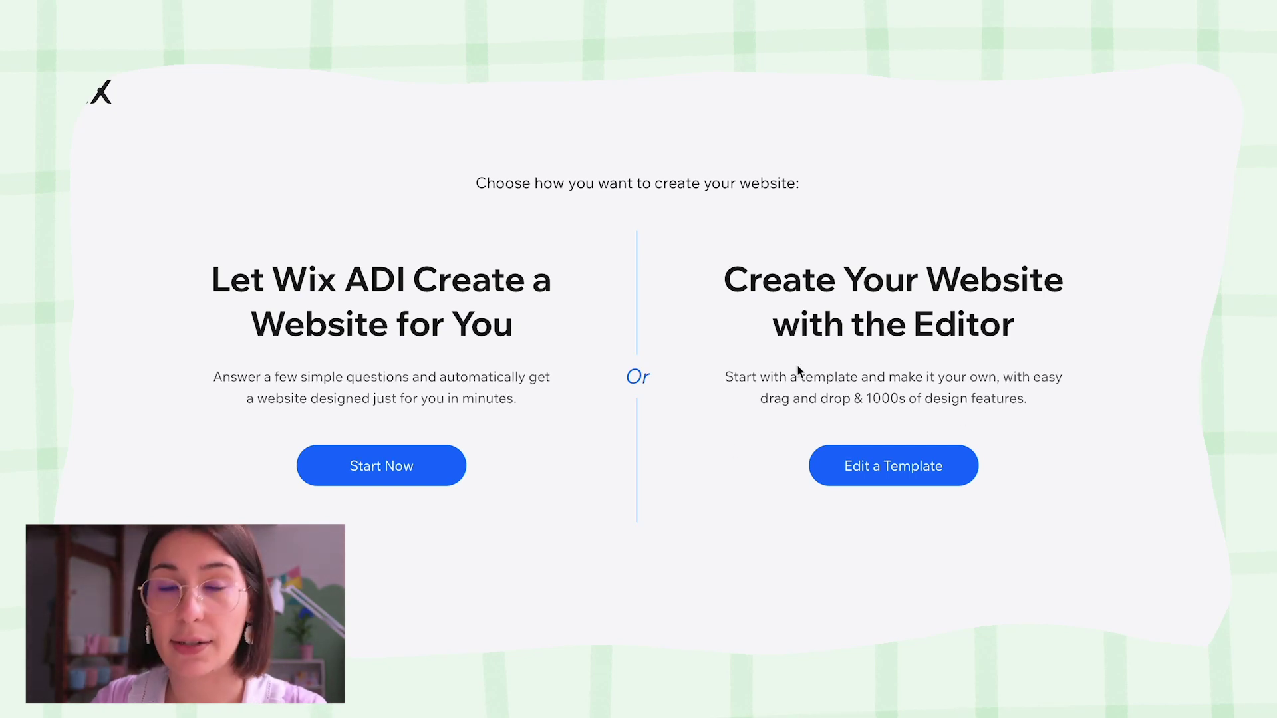
# Choose to create the website with the Editor and start editing the completely empty template from the Blank Templates.
pyautogui.click(921, 480)
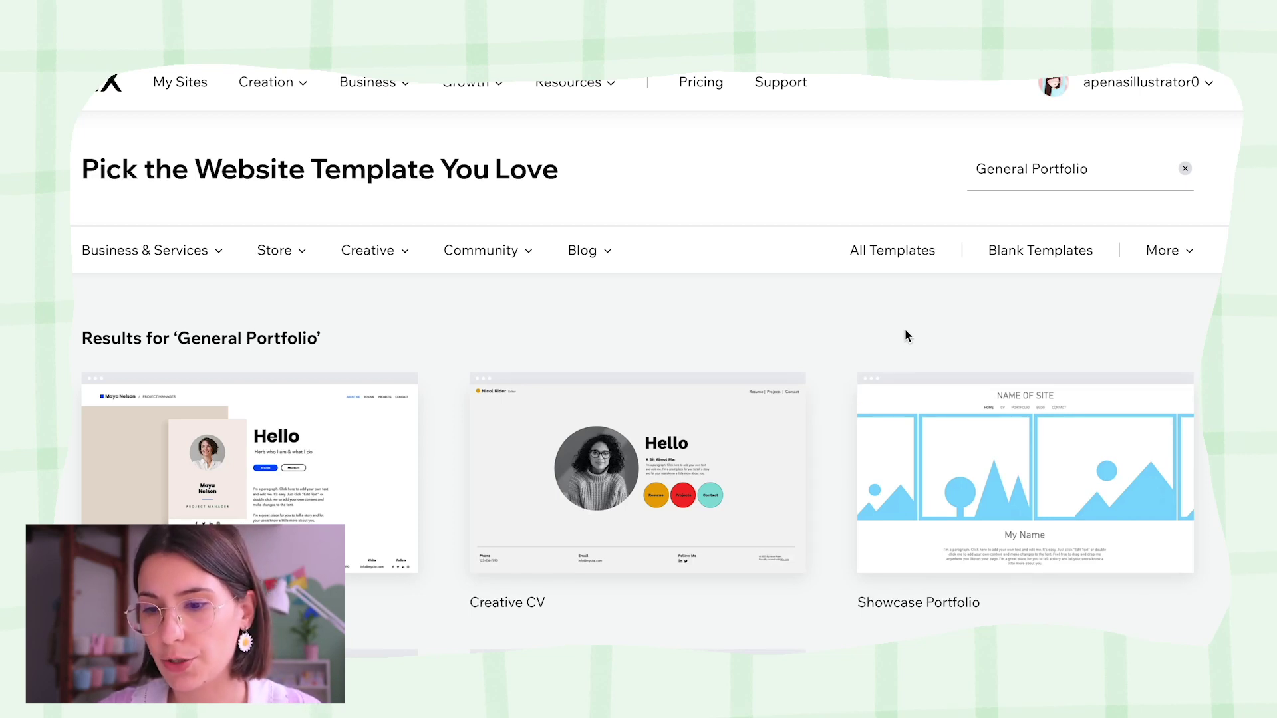
pyautogui.click(1033, 261)
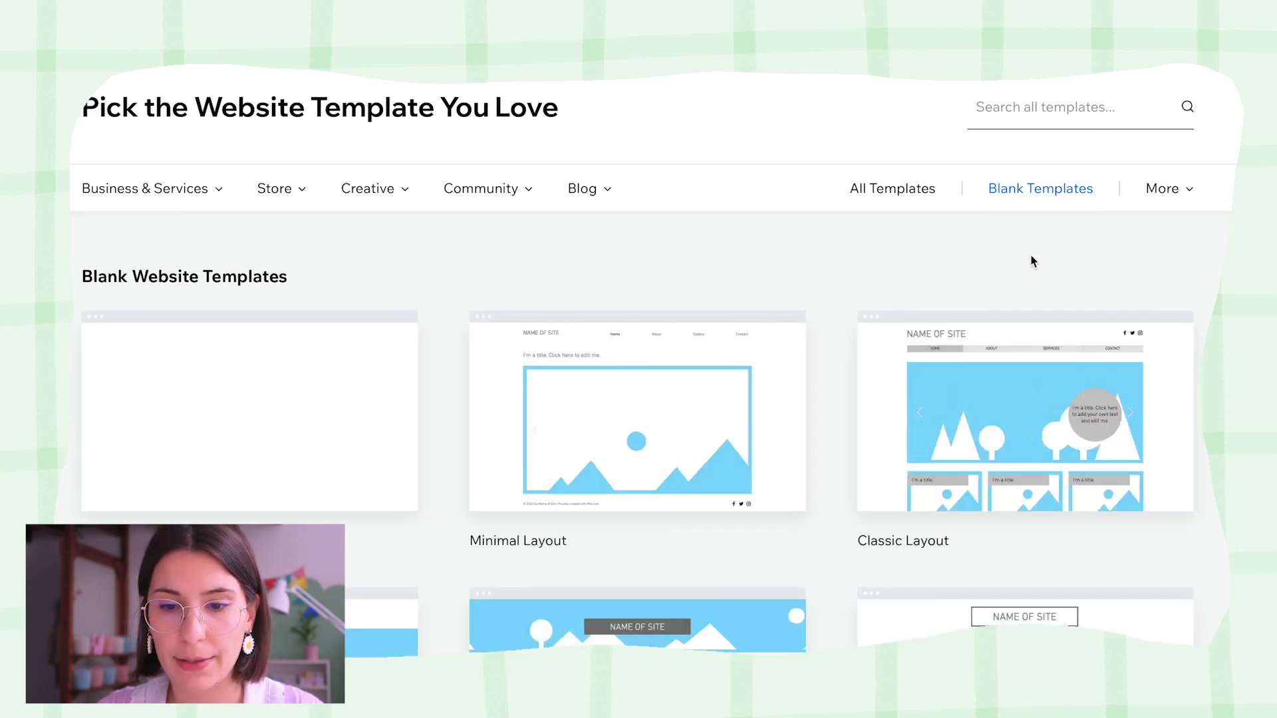
pyautogui.moveTo(358, 340)
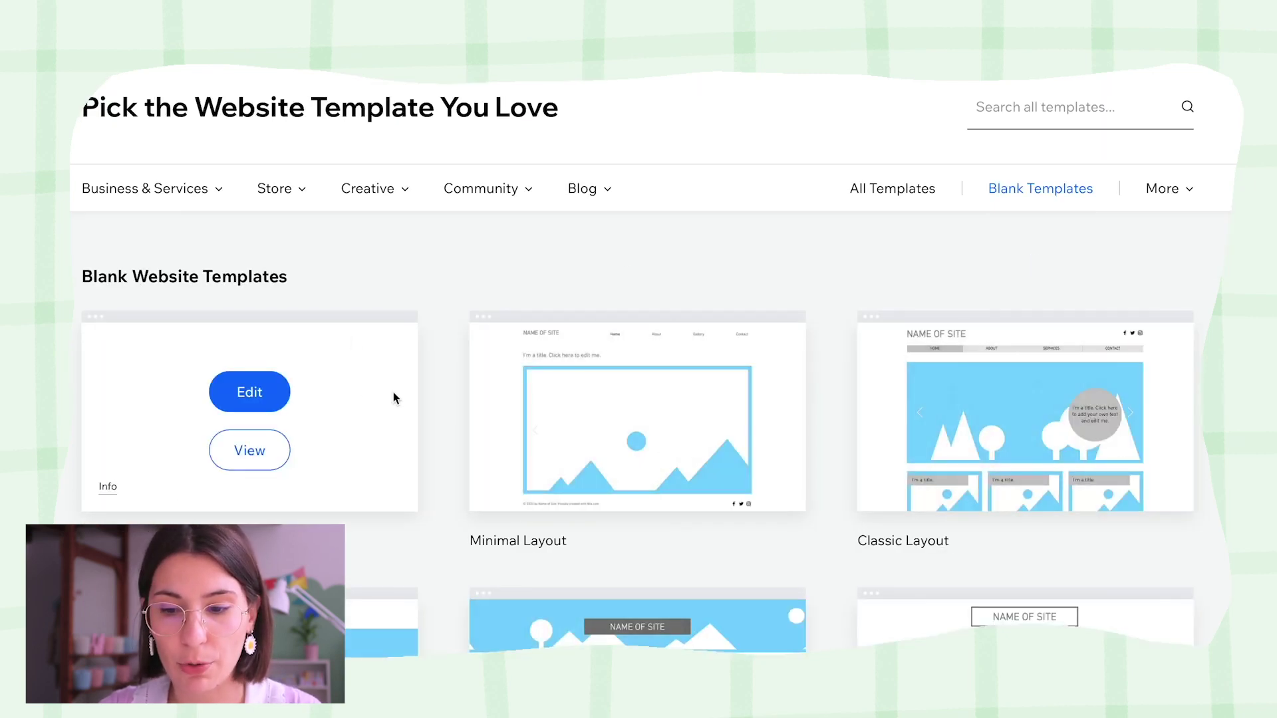
pyautogui.scroll(-10, 452, 526)
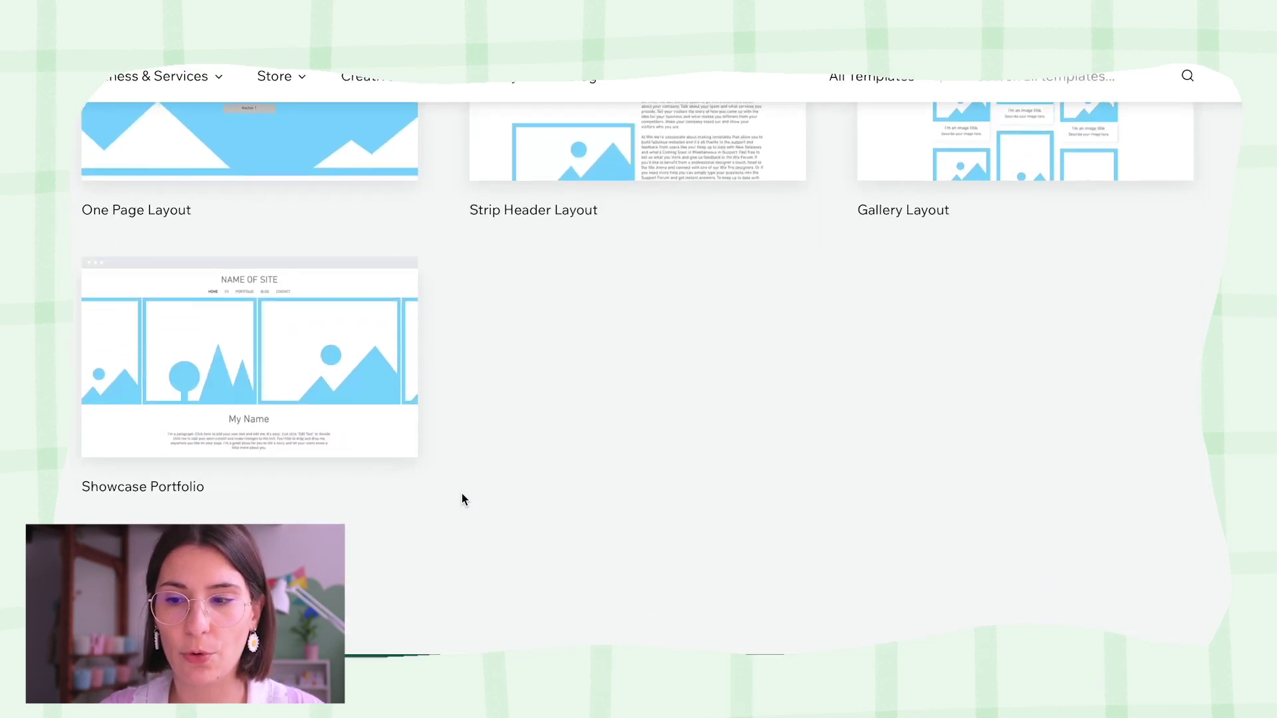
pyautogui.scroll(10, 463, 494)
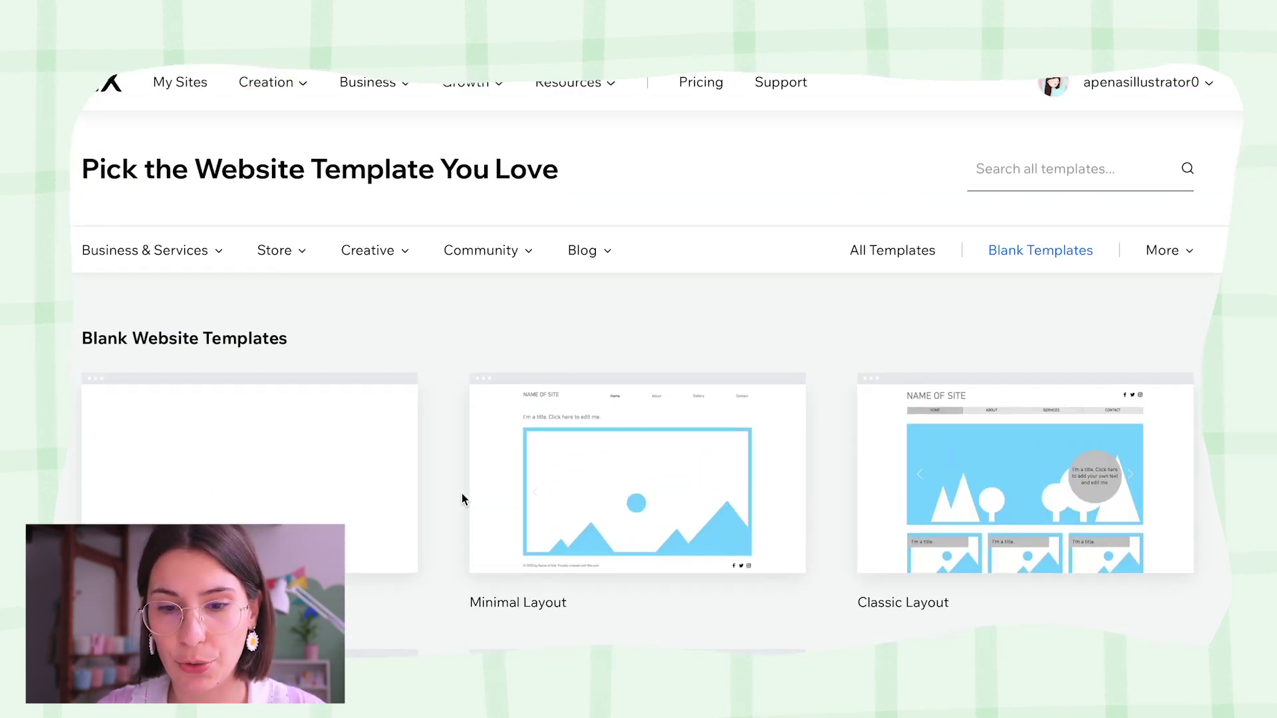
pyautogui.moveTo(152, 453)
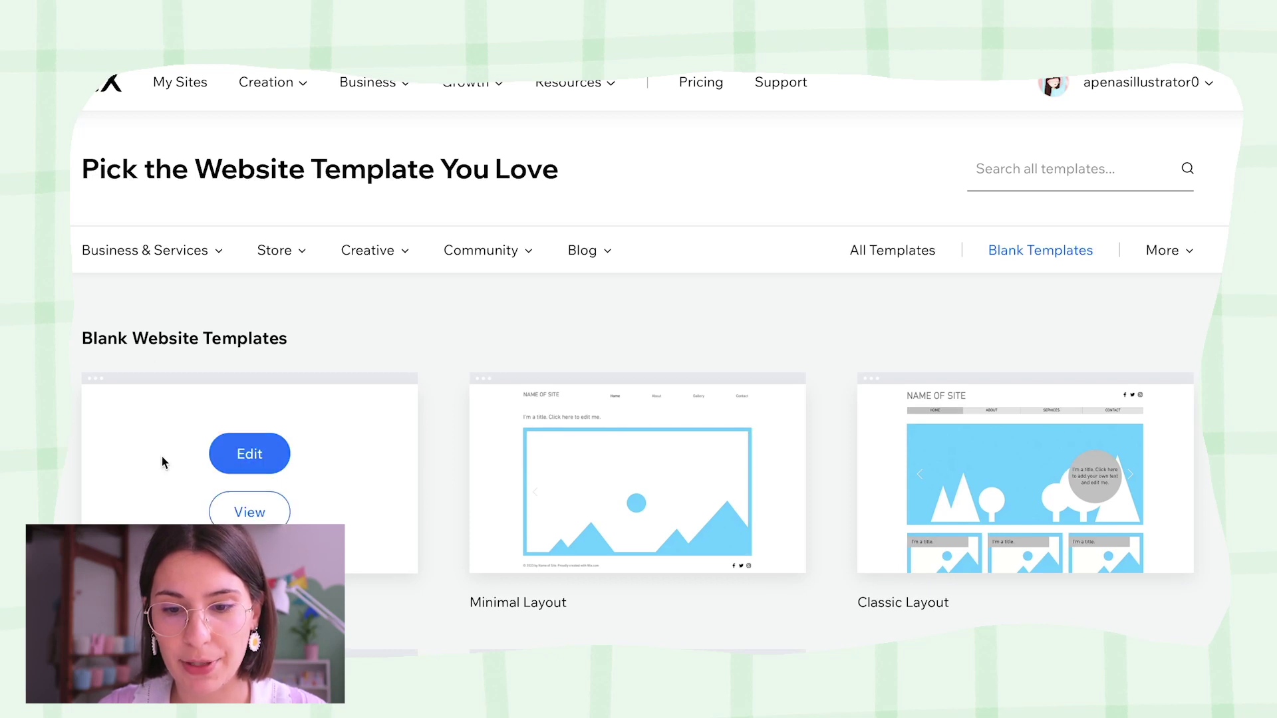
pyautogui.click(288, 457)
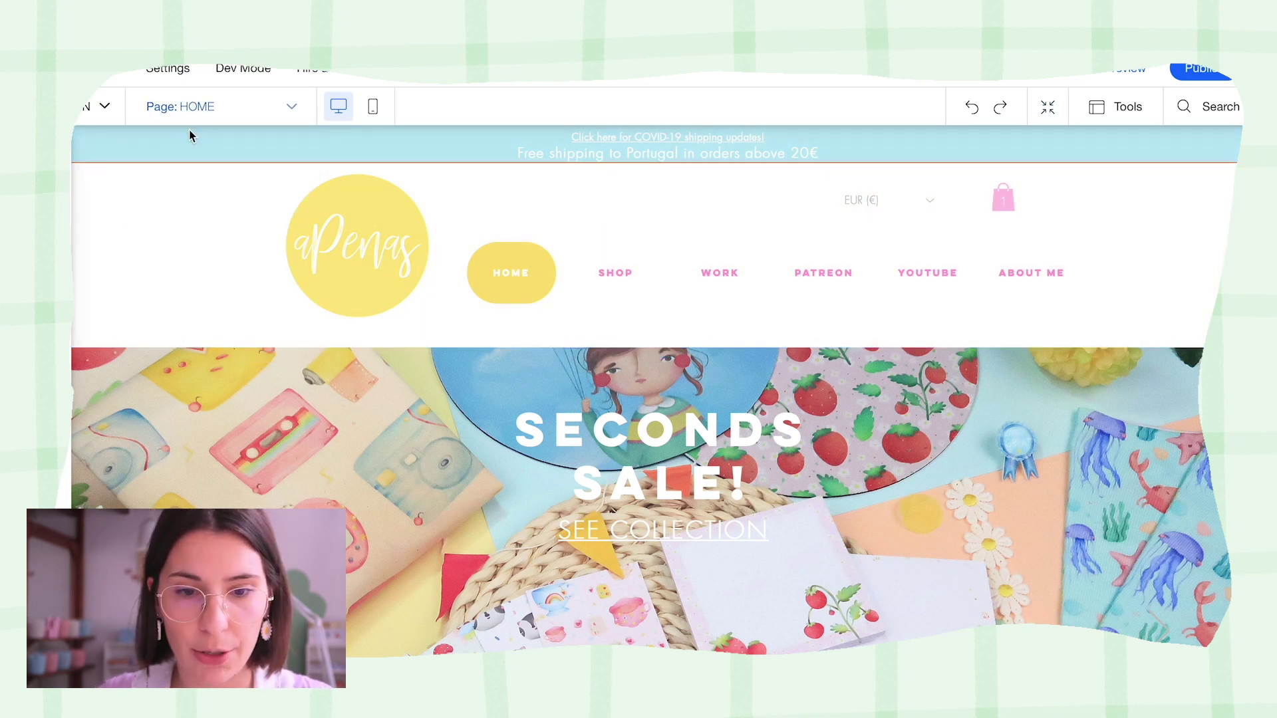
# Examine the existing aPenas site's page list, including its Shop and Work subpages.
pyautogui.click(210, 110)
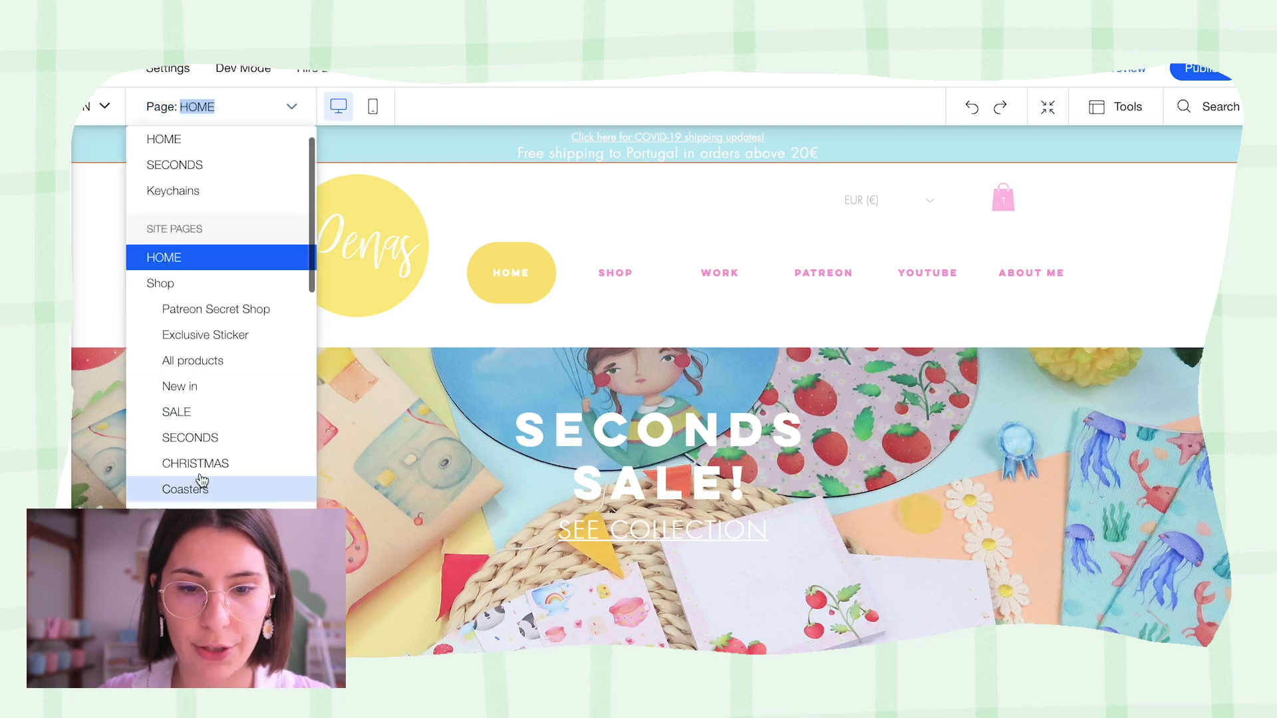
pyautogui.scroll(-4, 219, 305)
pyautogui.scroll(-10, 214, 303)
pyautogui.scroll(20, 213, 286)
pyautogui.scroll(-12, 245, 264)
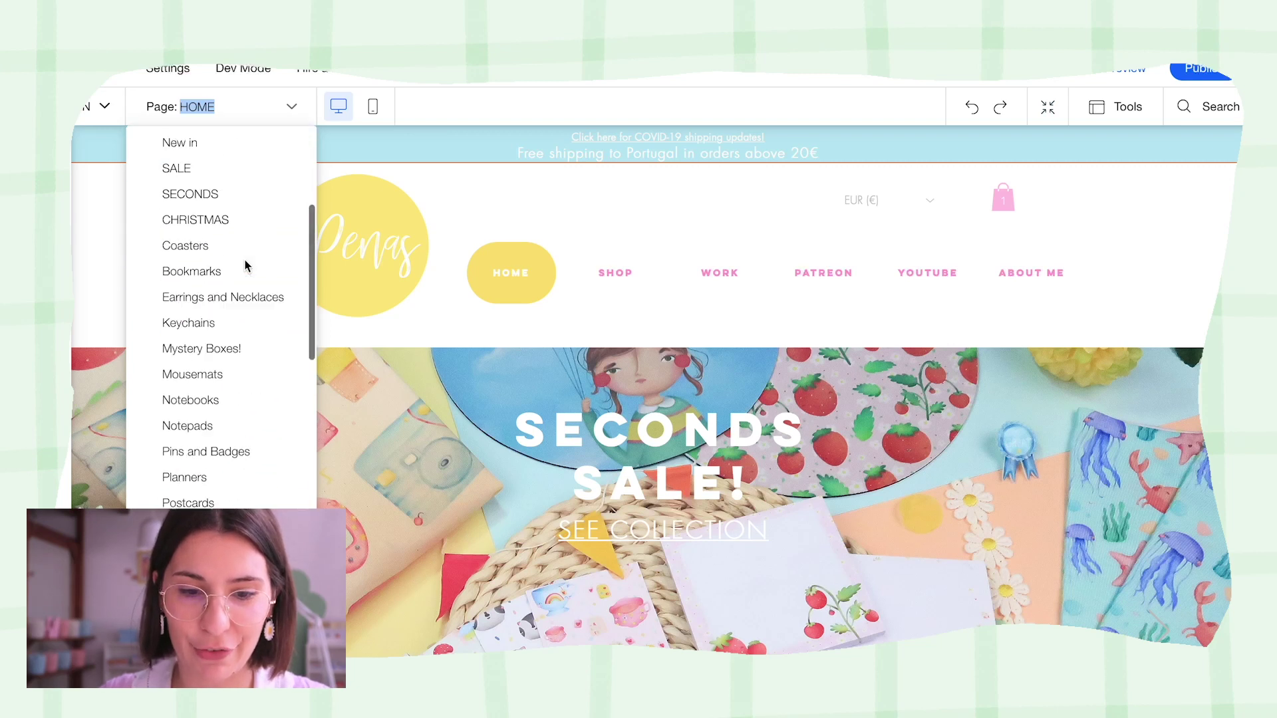
pyautogui.scroll(10, 244, 265)
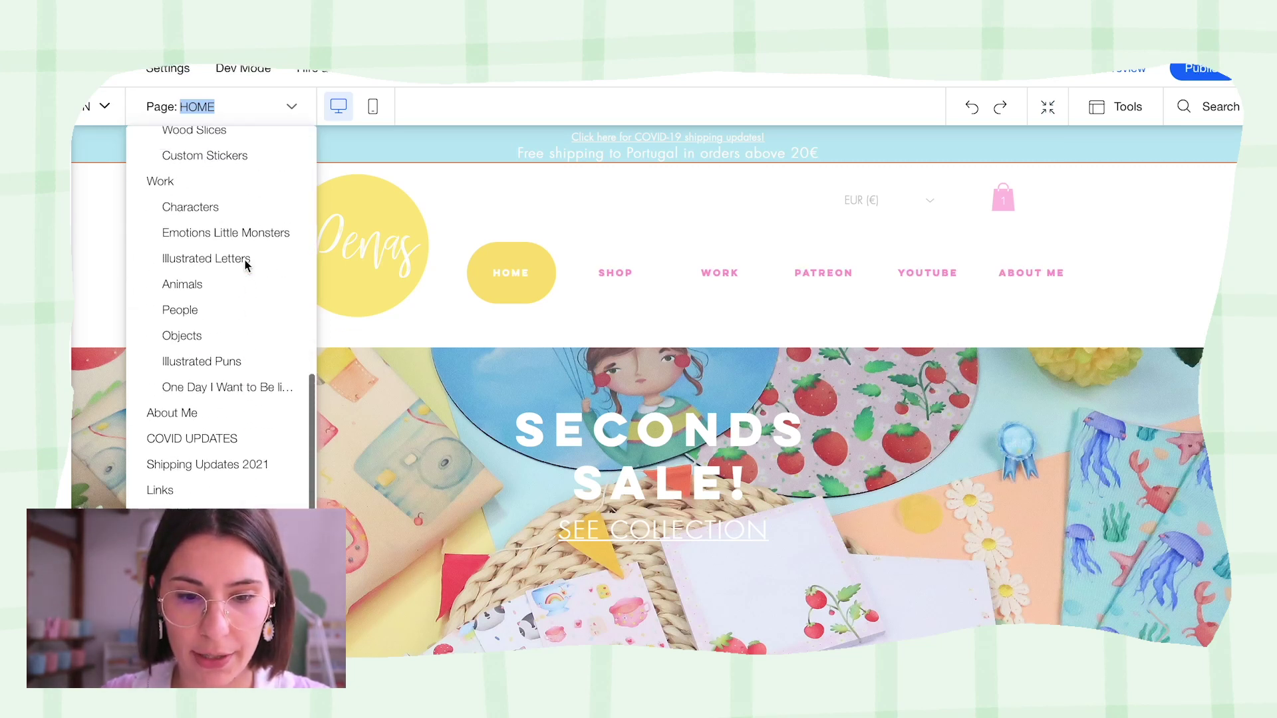
pyautogui.scroll(-3, 245, 265)
pyautogui.scroll(-3, 245, 264)
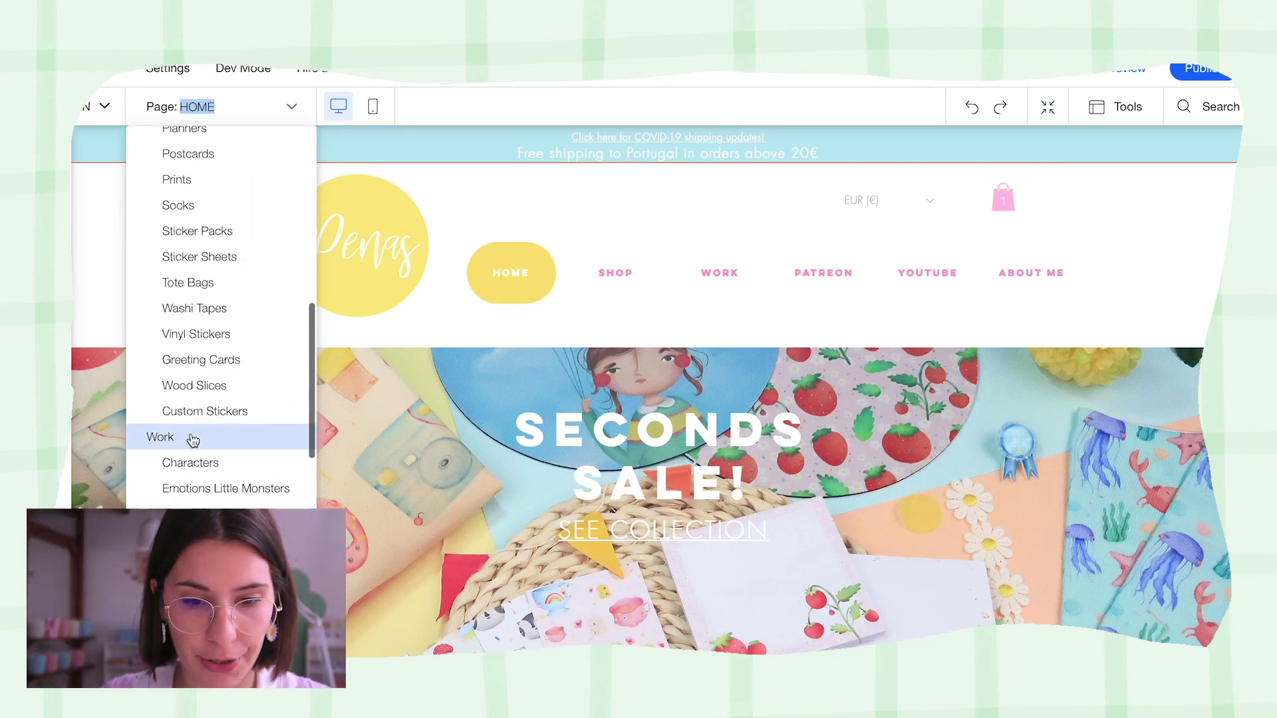
# Open the existing site's Work page and look over its illustration gallery.
pyautogui.click(193, 436)
pyautogui.scroll(-10, 1097, 513)
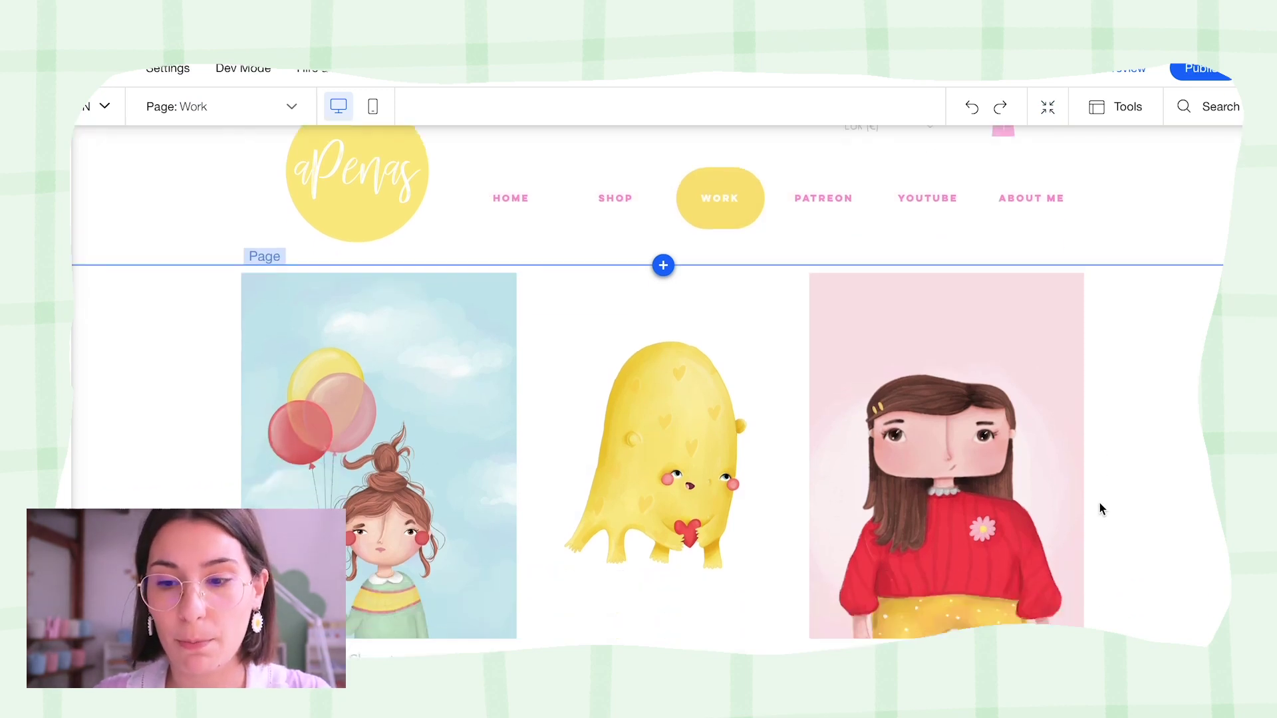
pyautogui.scroll(5, 1142, 365)
pyautogui.scroll(5, 1153, 329)
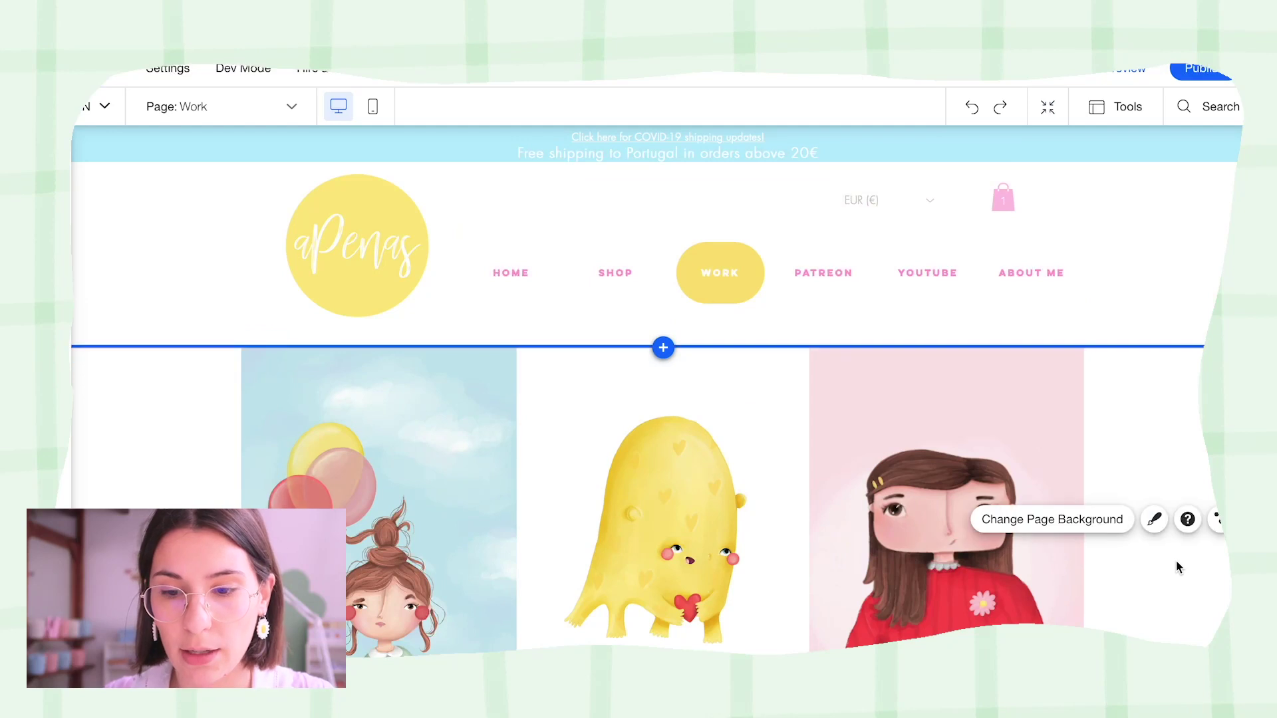
pyautogui.scroll(-8, 1197, 519)
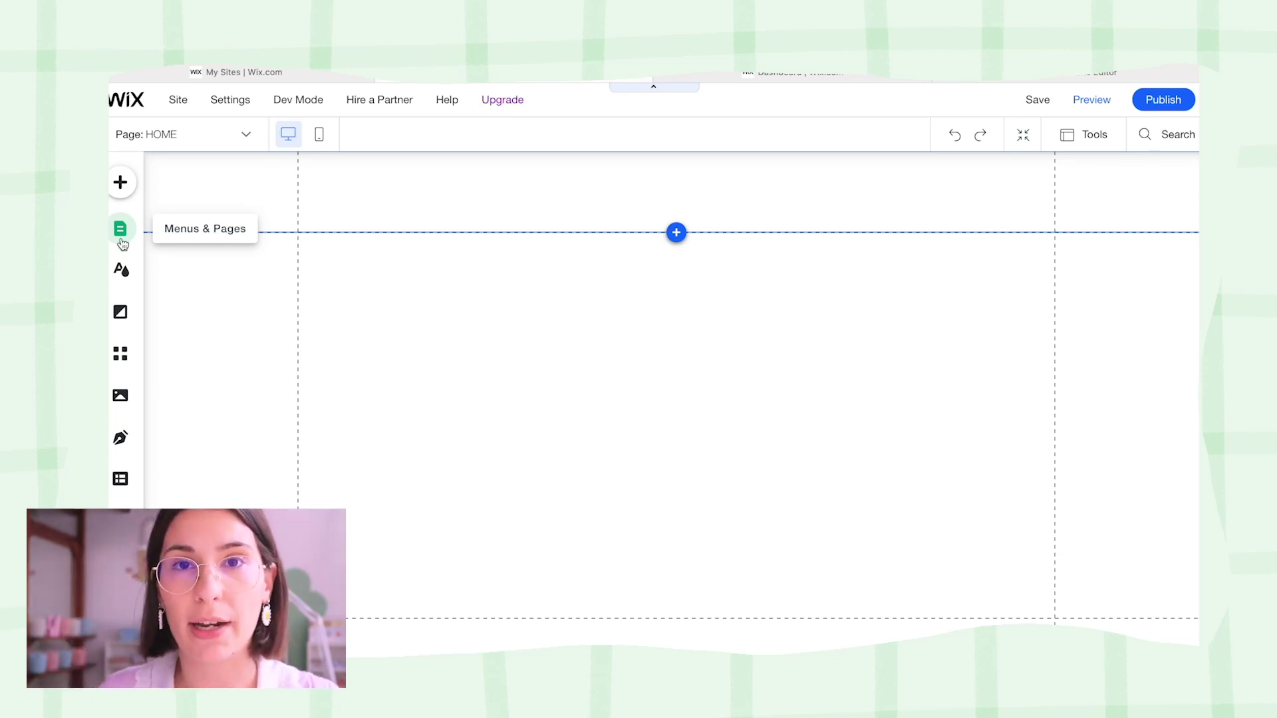
# Look through the themed, horizontal, vertical and anchor menu styles that can be added to the blank site.
pyautogui.click(122, 193)
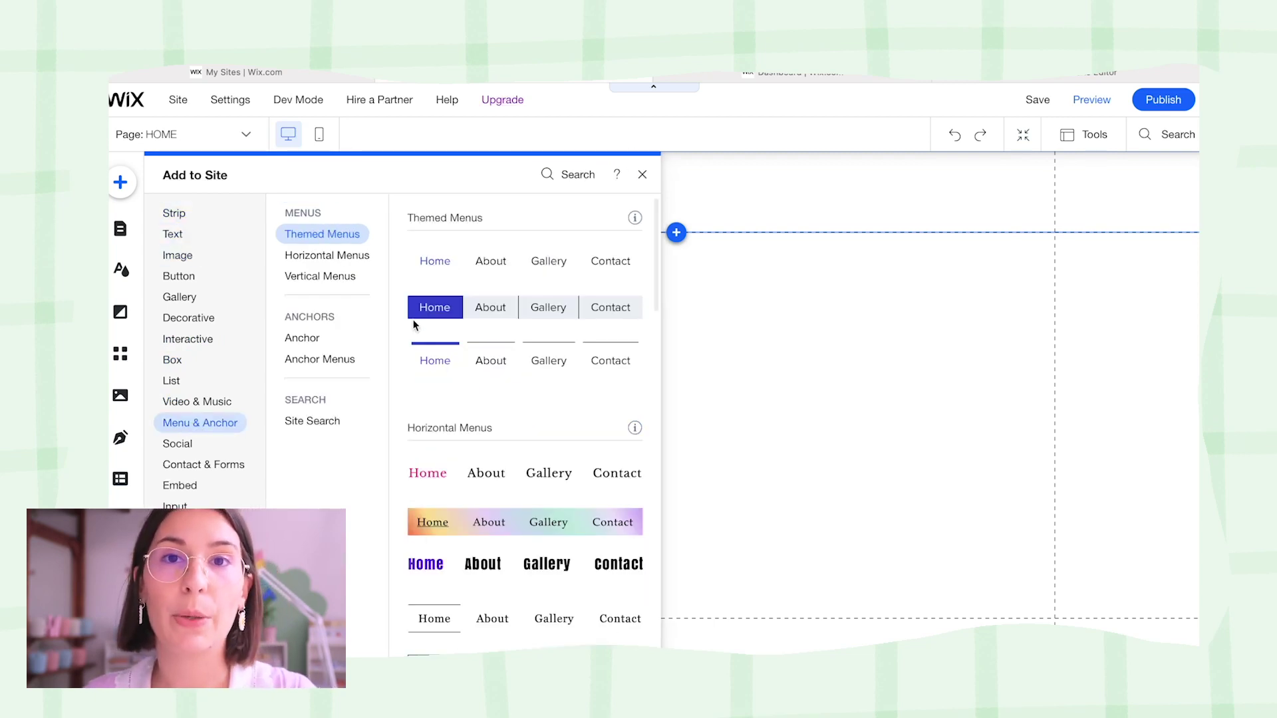
pyautogui.scroll(-8, 502, 448)
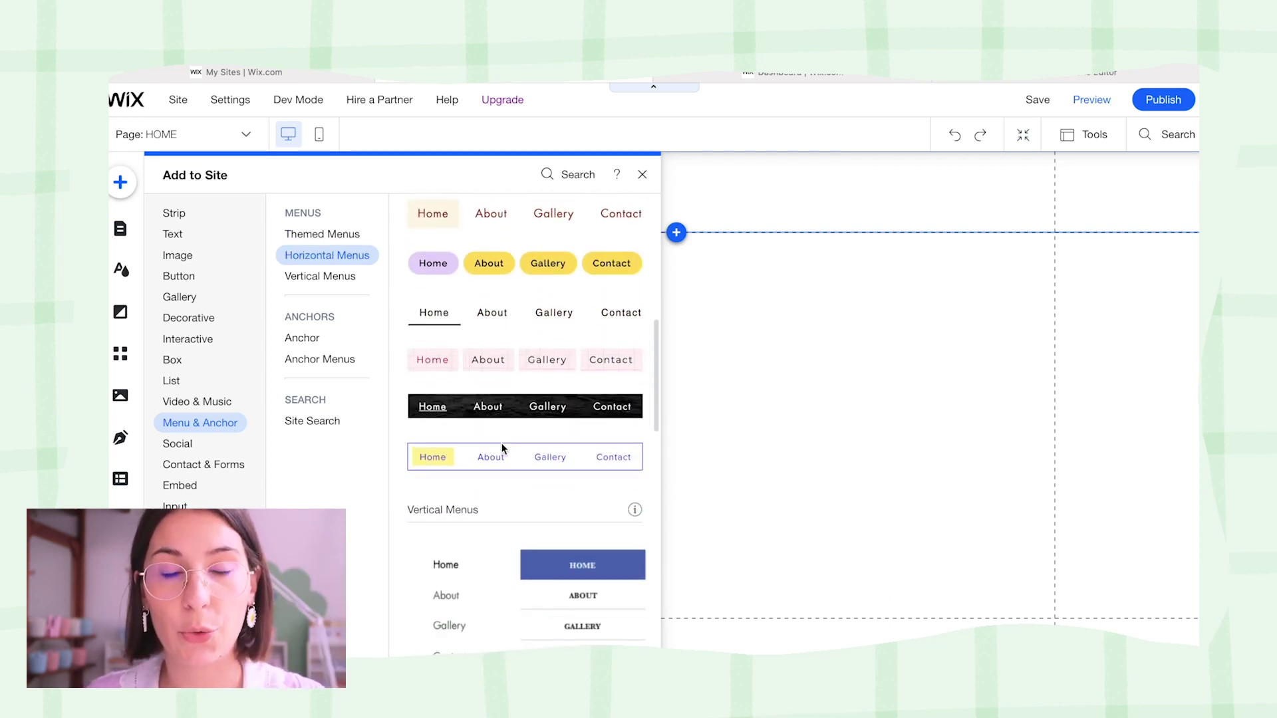
pyautogui.scroll(-10, 507, 419)
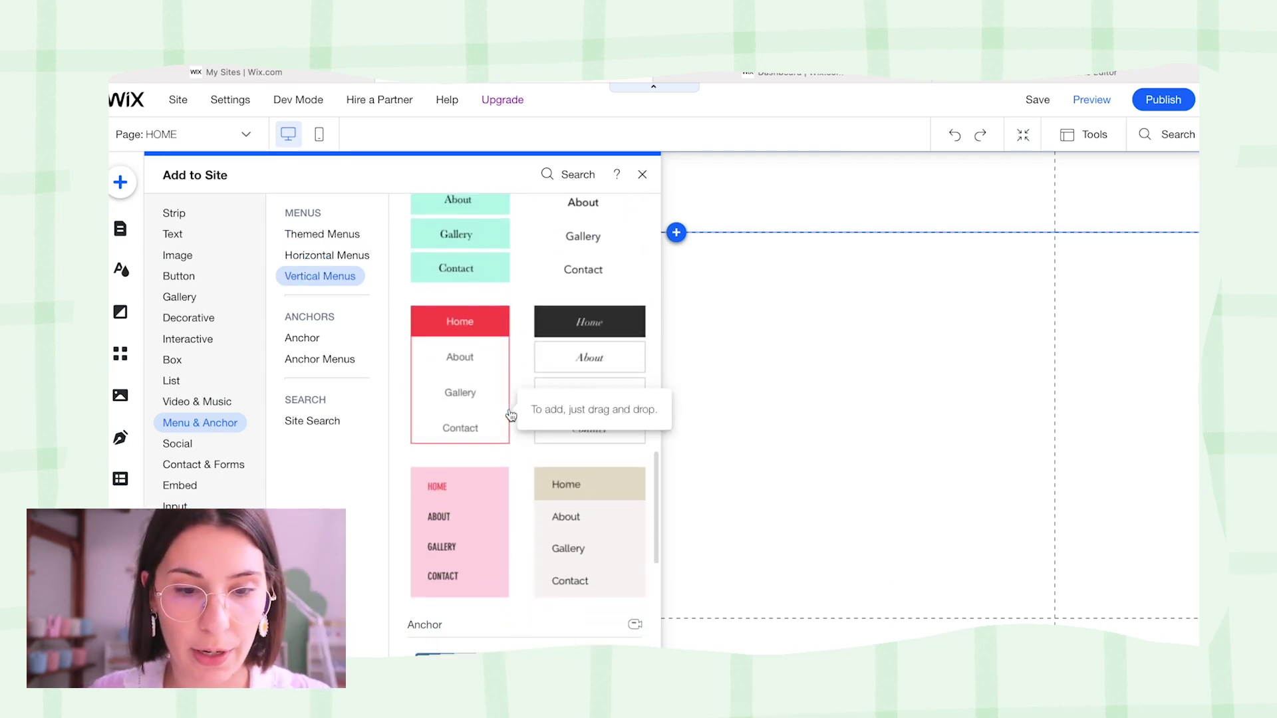
pyautogui.scroll(4, 510, 415)
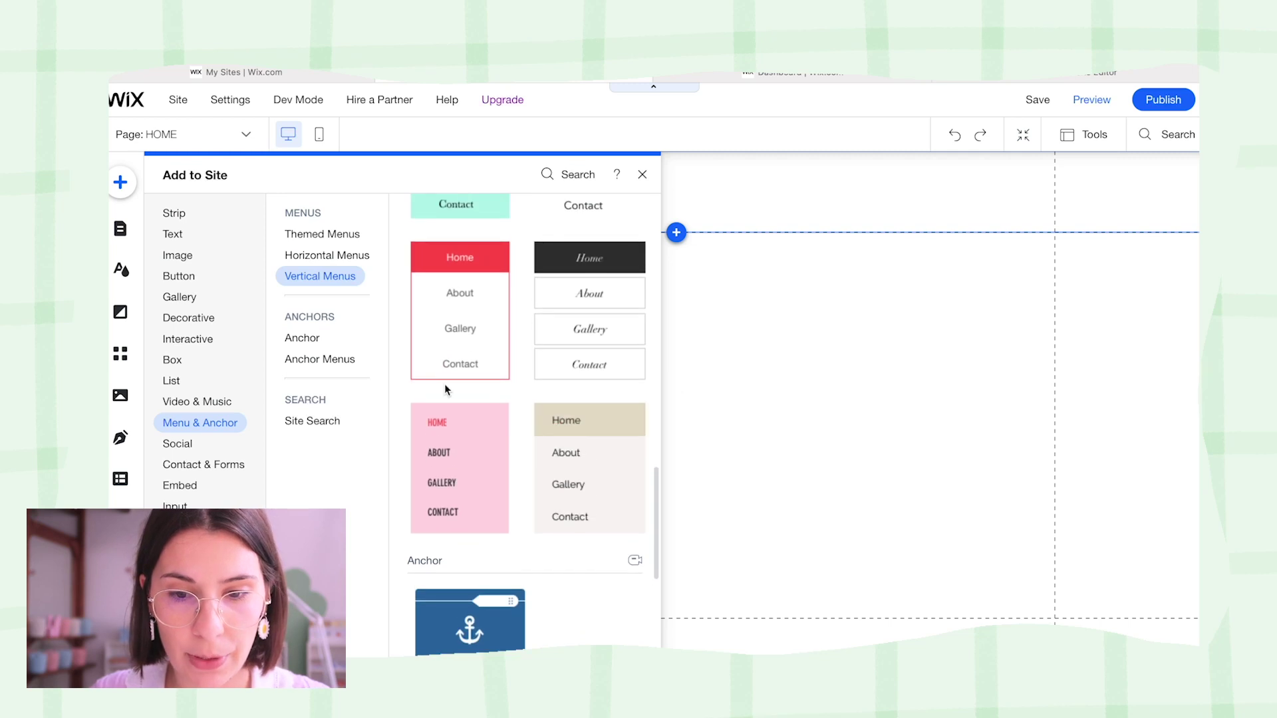
pyautogui.scroll(10, 484, 266)
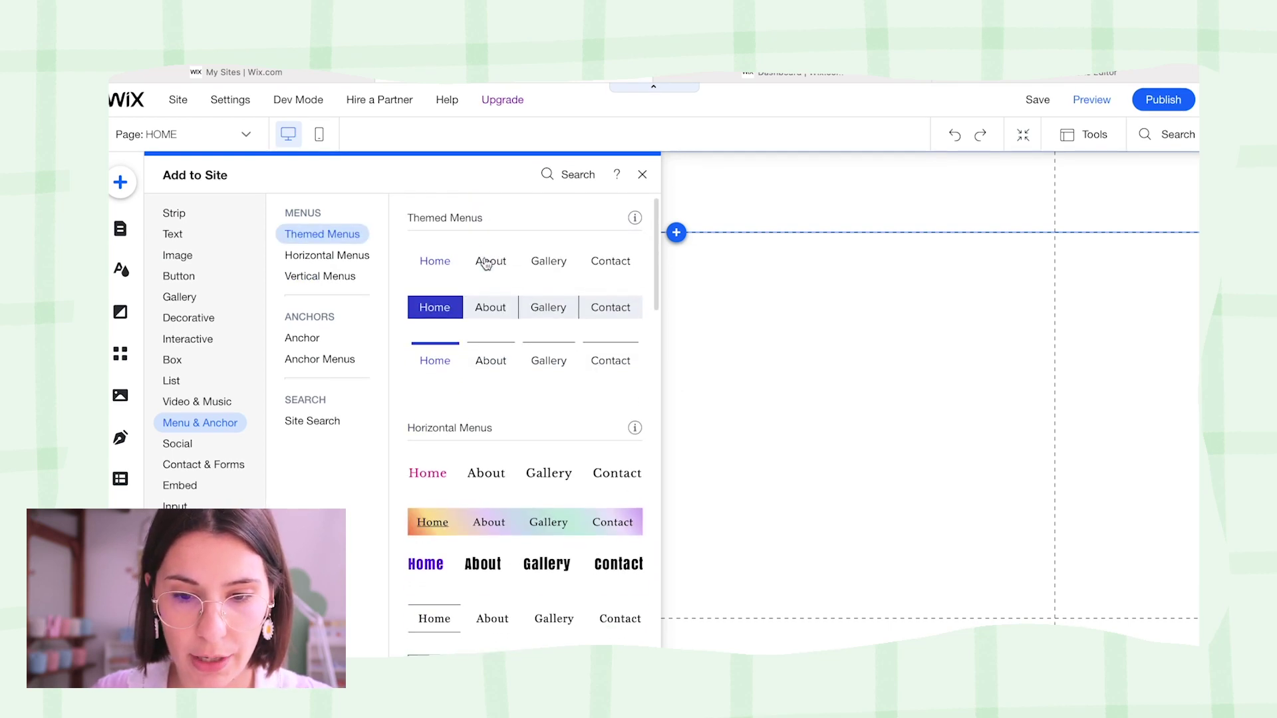
pyautogui.scroll(-3, 512, 495)
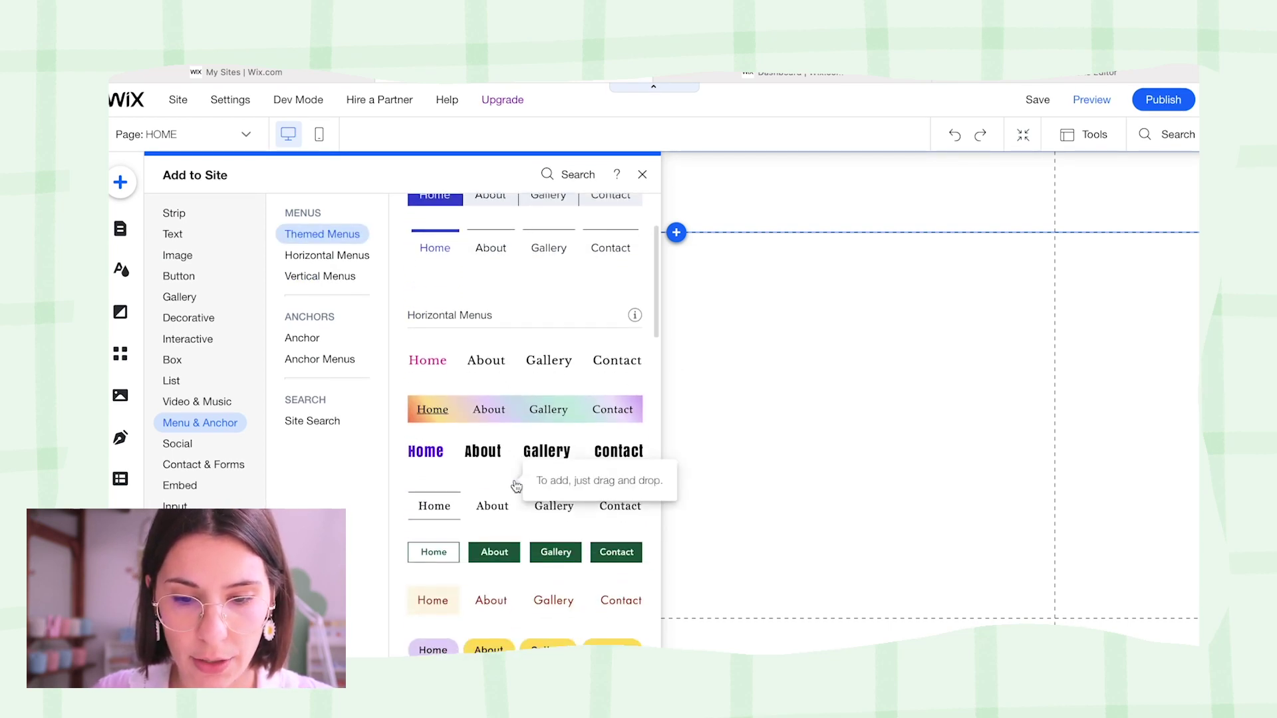
pyautogui.scroll(-8, 517, 486)
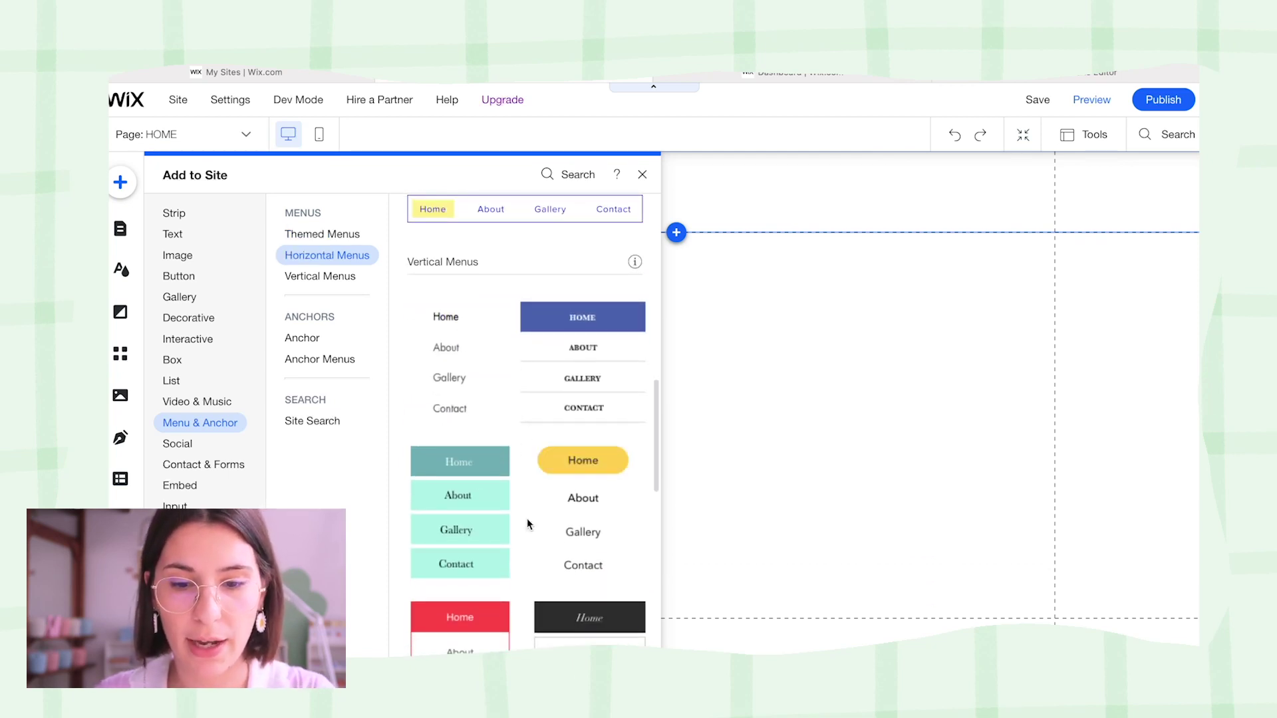
pyautogui.scroll(-12, 589, 583)
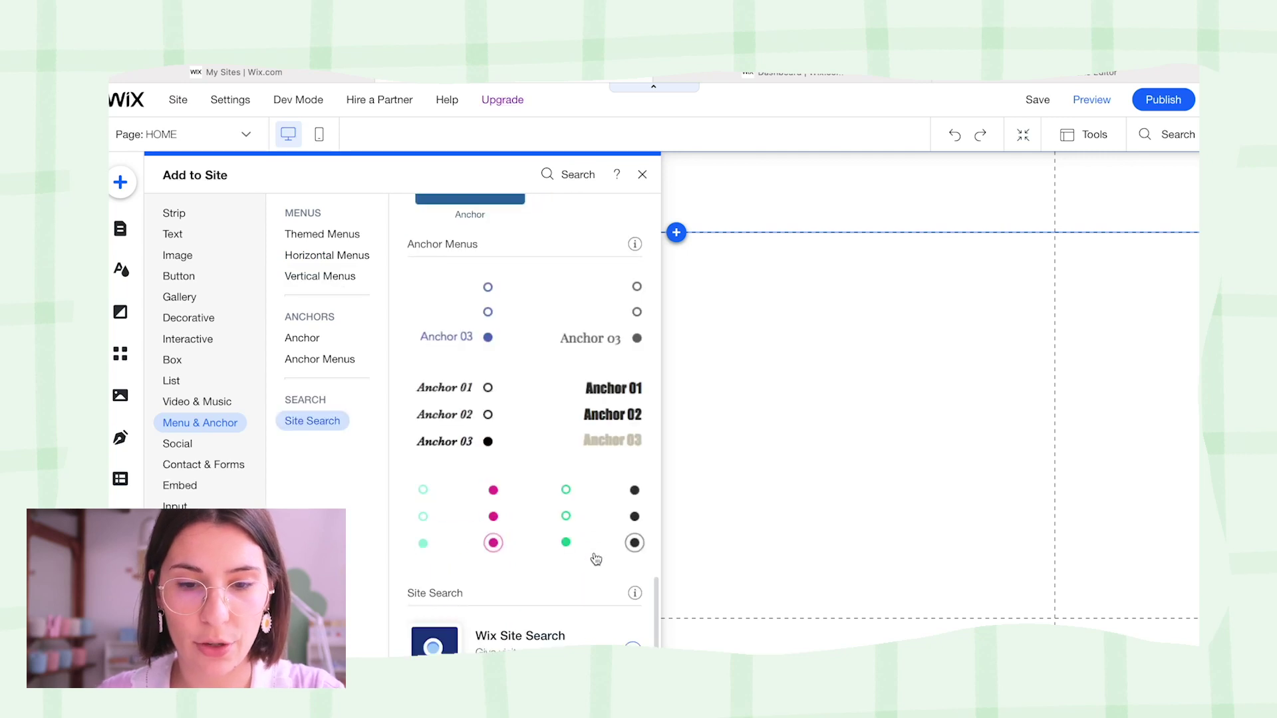
pyautogui.scroll(20, 595, 558)
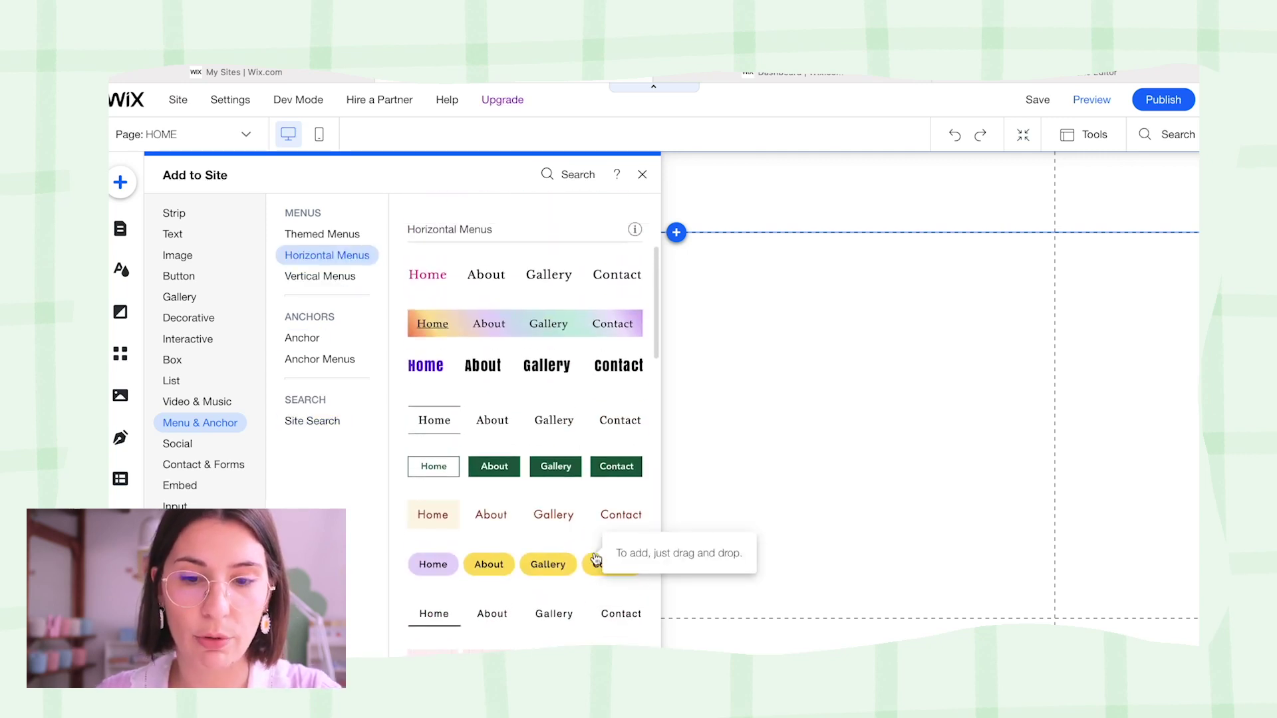
# Add the horizontal menu with rounded lilac and yellow buttons to the blank site's header.
pyautogui.scroll(-3, 596, 561)
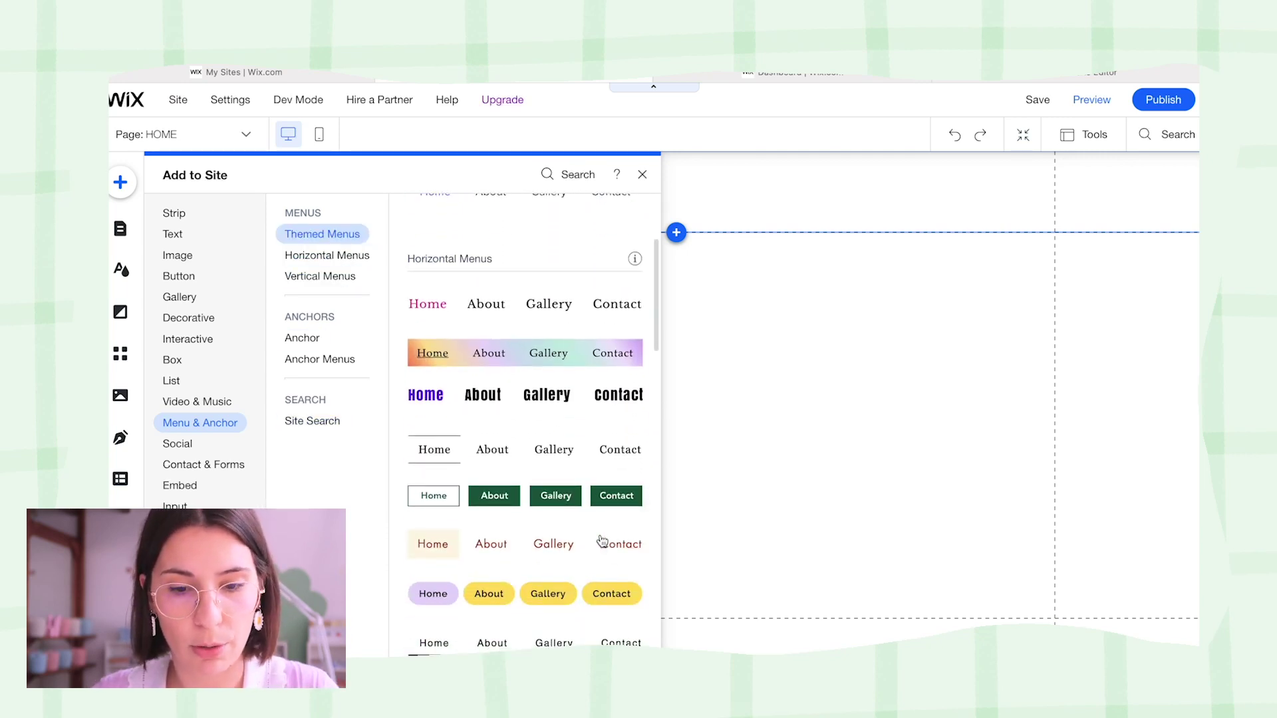
pyautogui.scroll(-3, 602, 541)
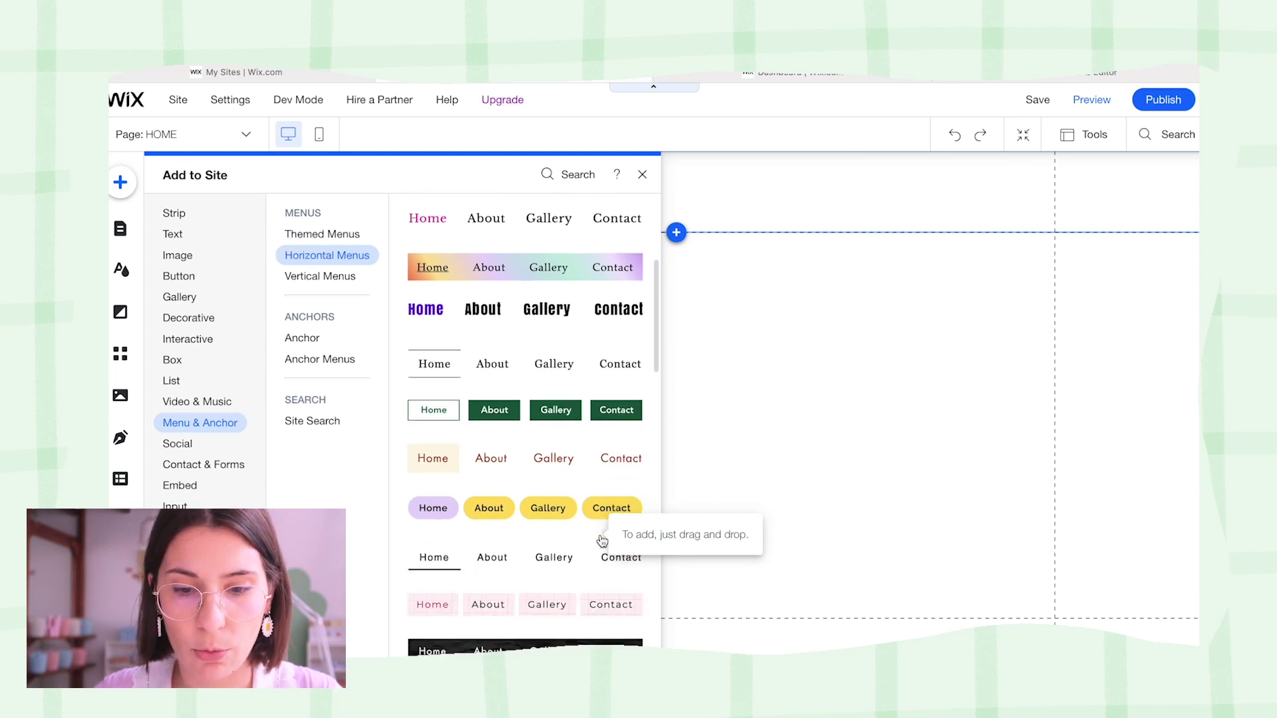
pyautogui.scroll(3, 602, 541)
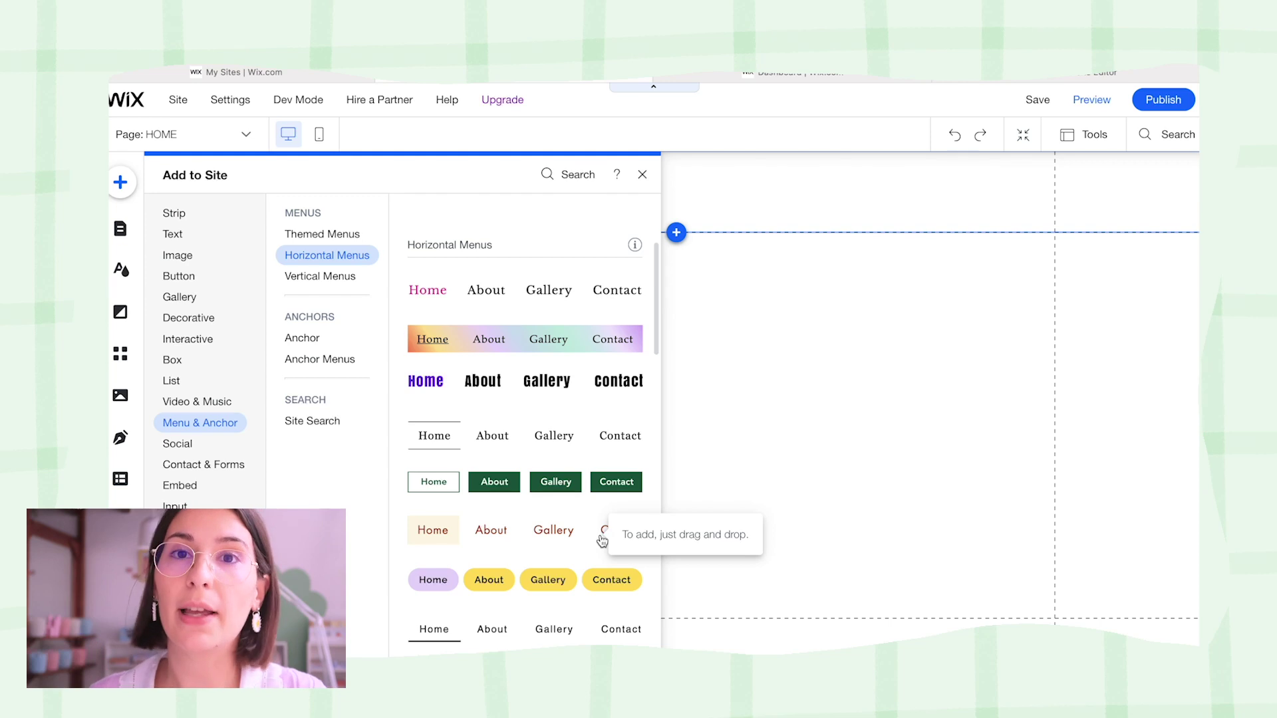
pyautogui.scroll(-3, 500, 616)
pyautogui.moveTo(611, 445); pyautogui.dragTo(540, 199)
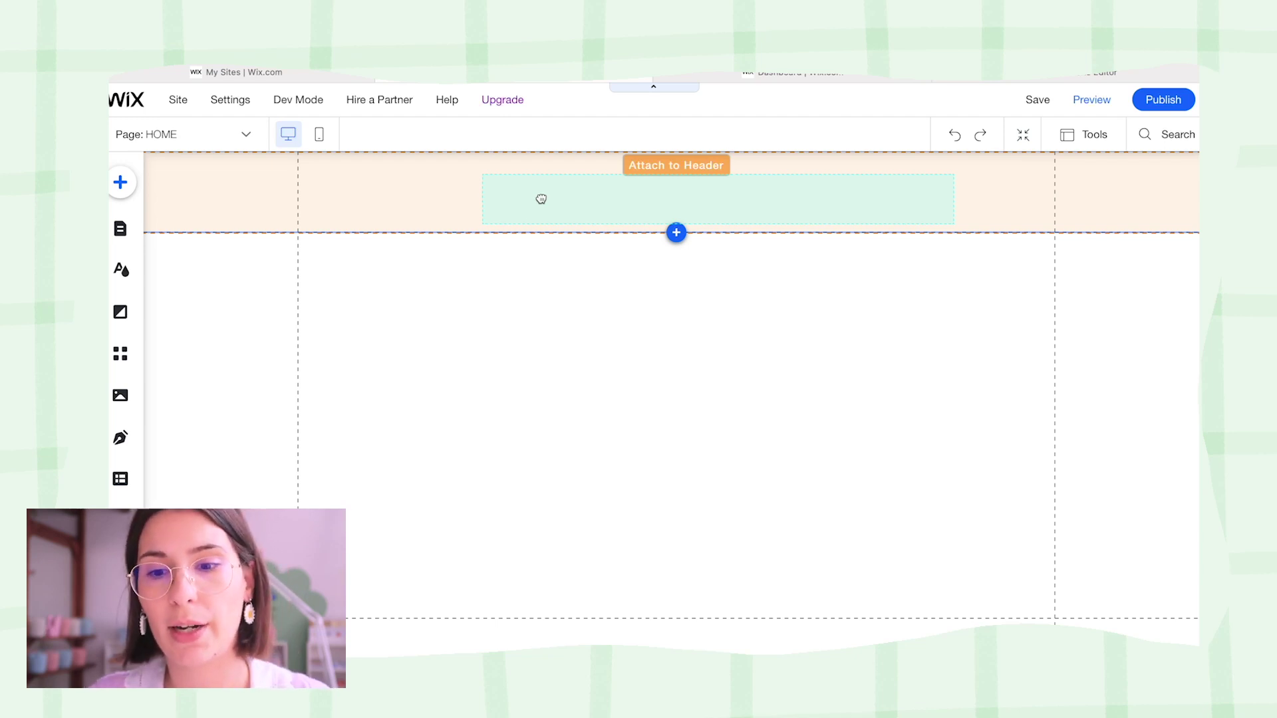
pyautogui.moveTo(541, 198); pyautogui.dragTo(541, 201)
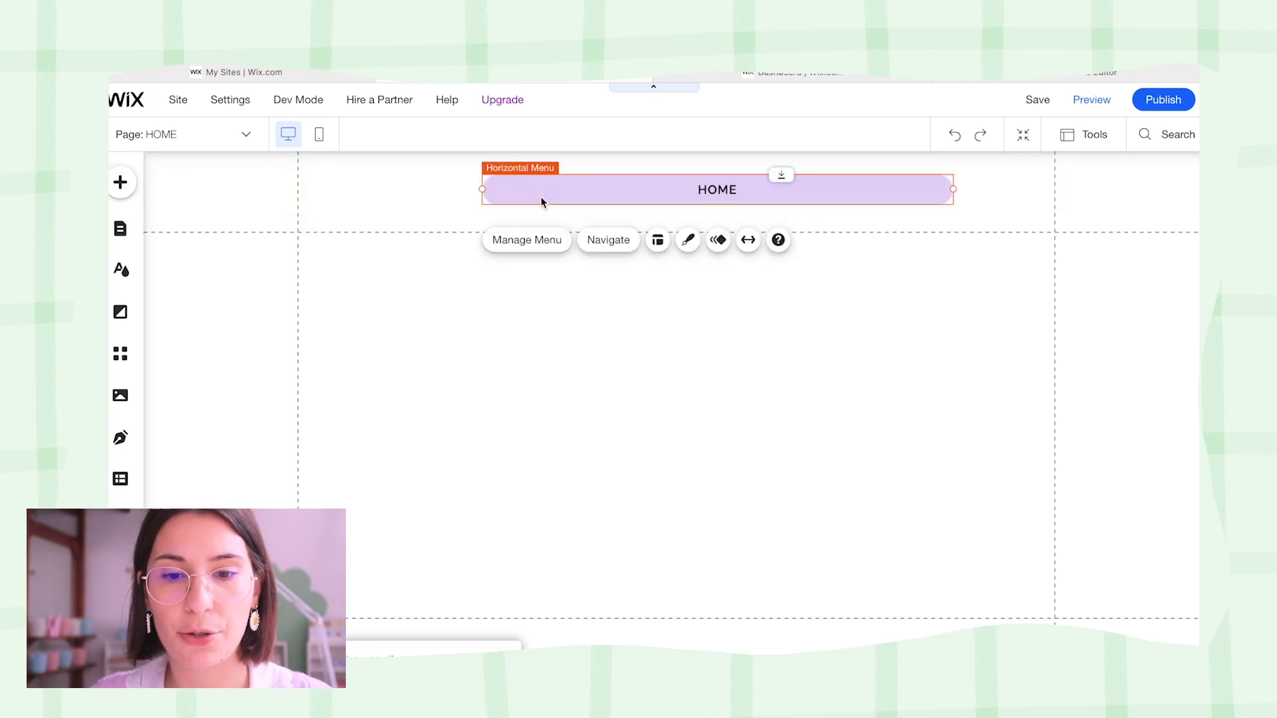
# Open the header's design options and look through the available header presets.
pyautogui.click(618, 361)
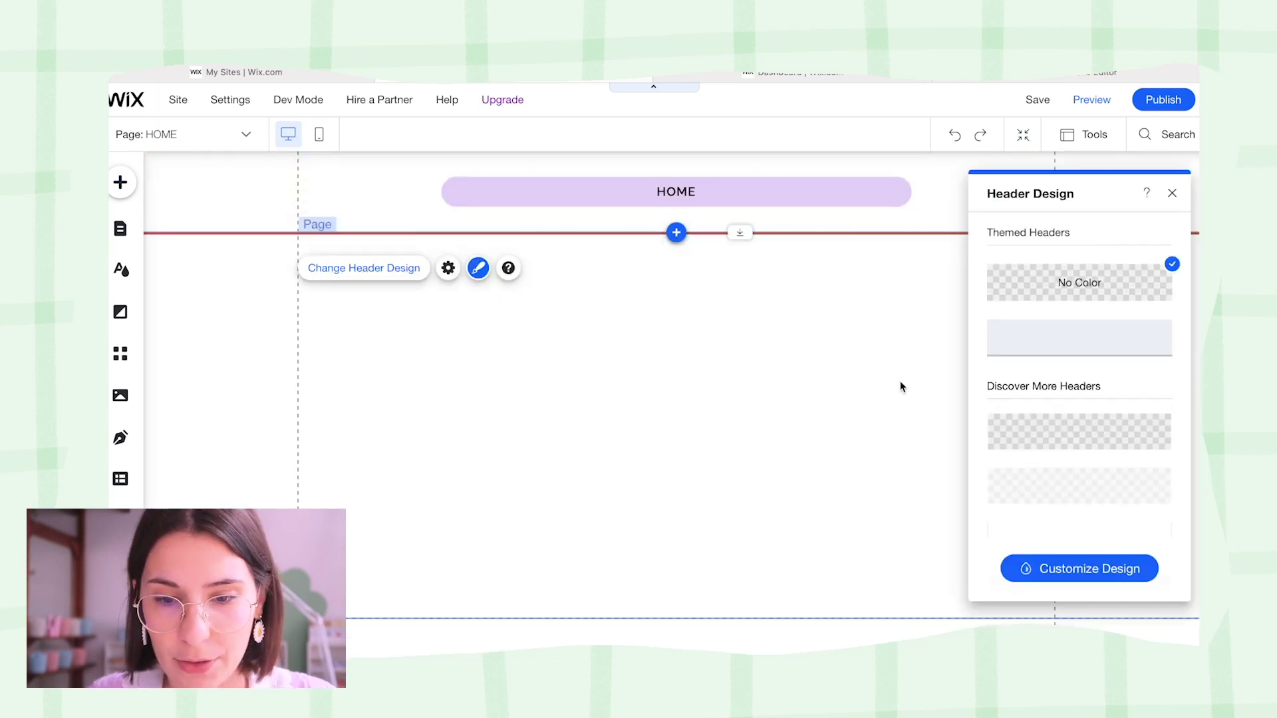
pyautogui.scroll(-3, 1064, 413)
pyautogui.scroll(-5, 1069, 392)
pyautogui.click(1069, 389)
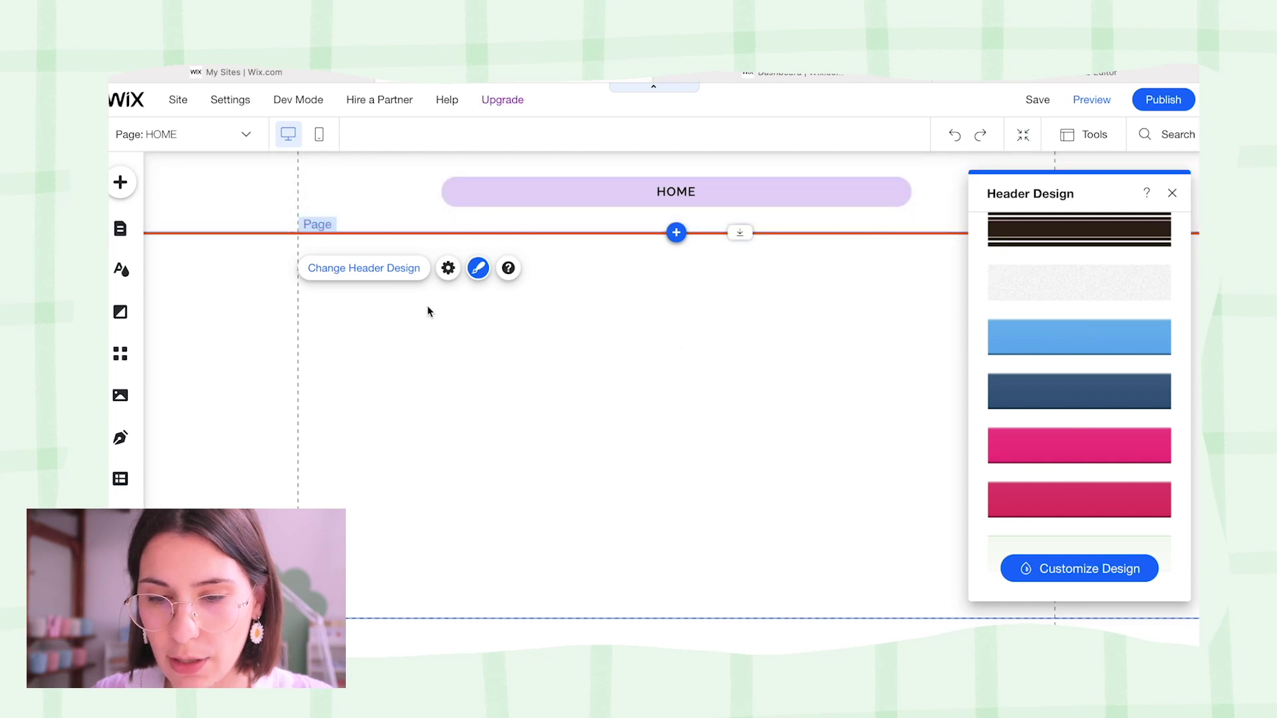
pyautogui.click(395, 282)
pyautogui.click(399, 275)
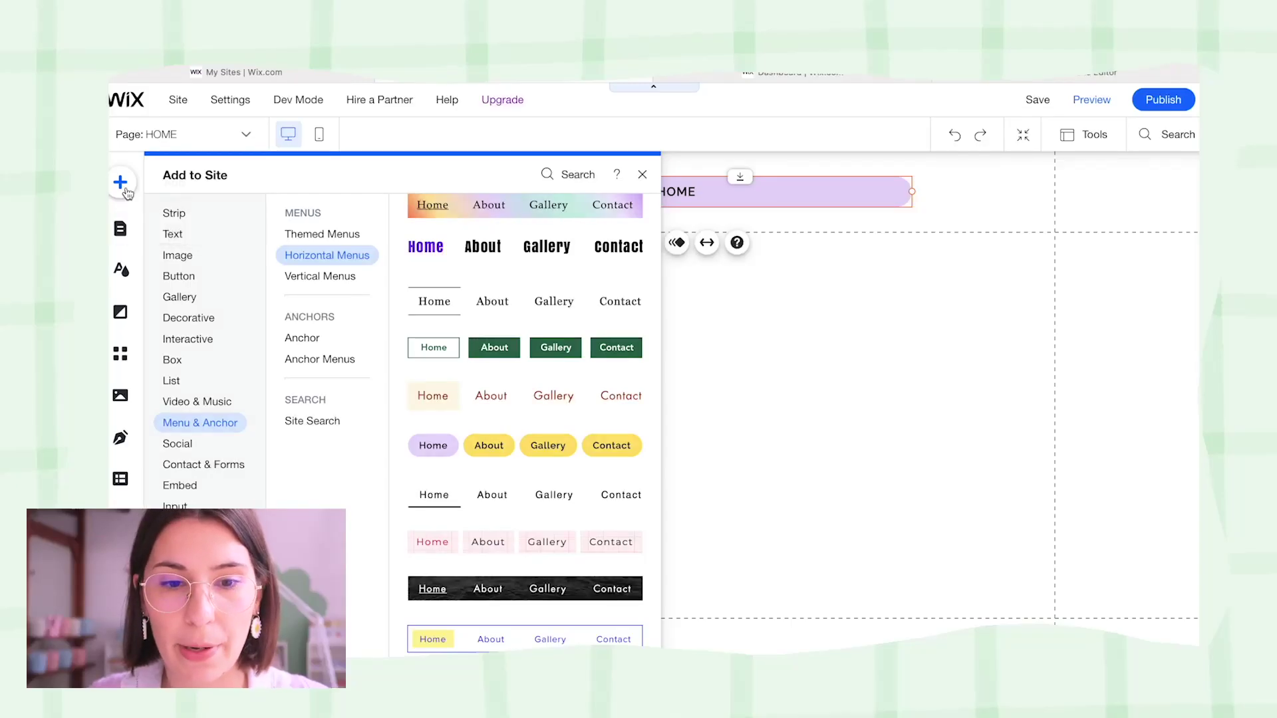
# Look over the page templates and add a blank page named Work to the site menu.
pyautogui.click(570, 297)
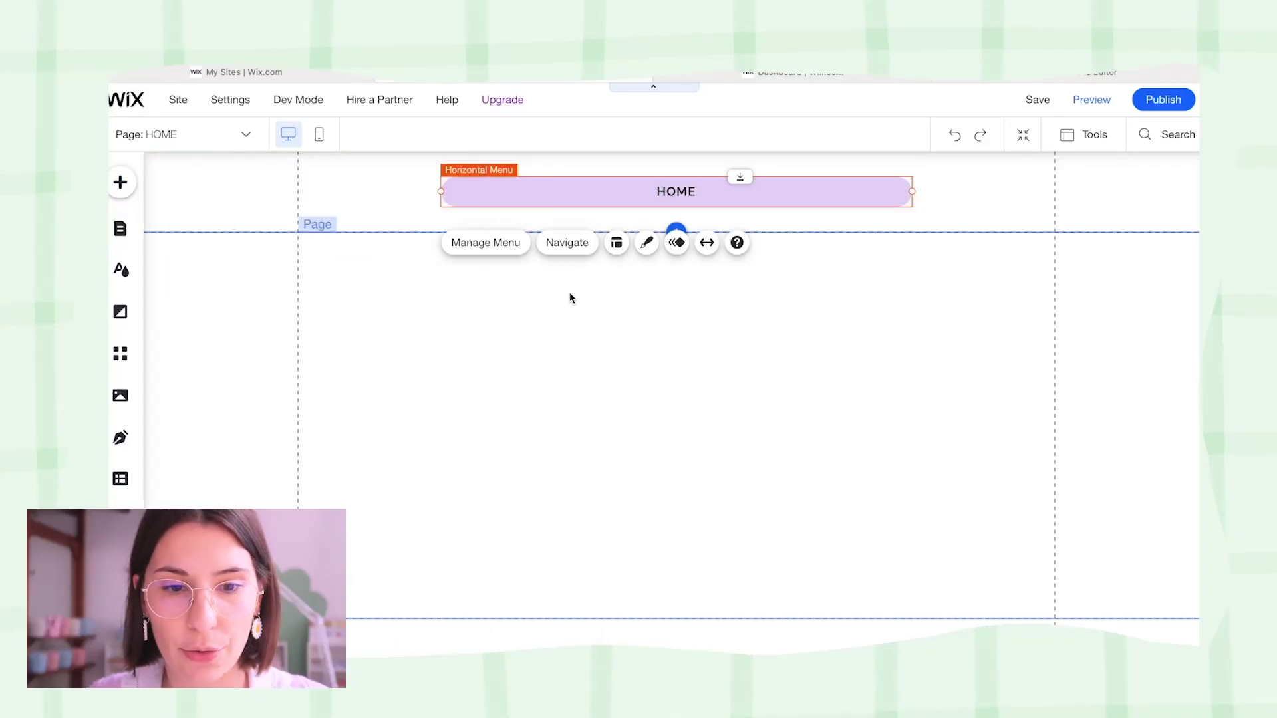
pyautogui.click(120, 233)
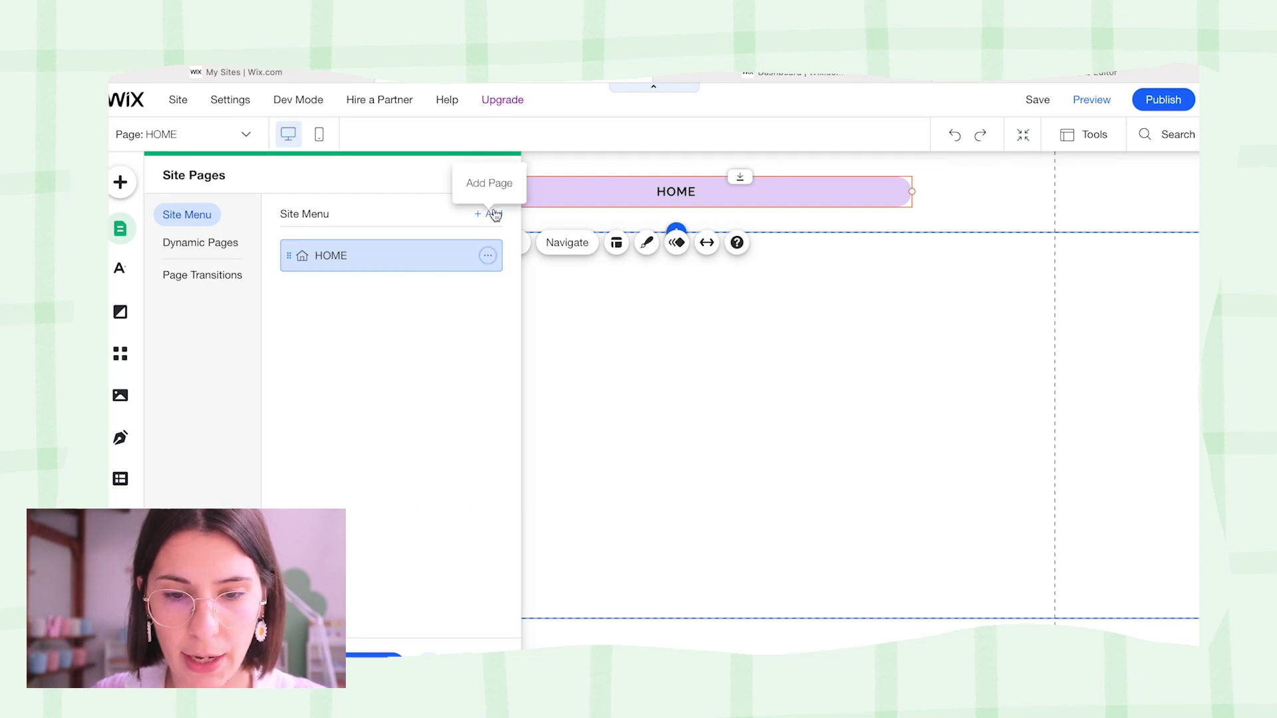
pyautogui.click(493, 215)
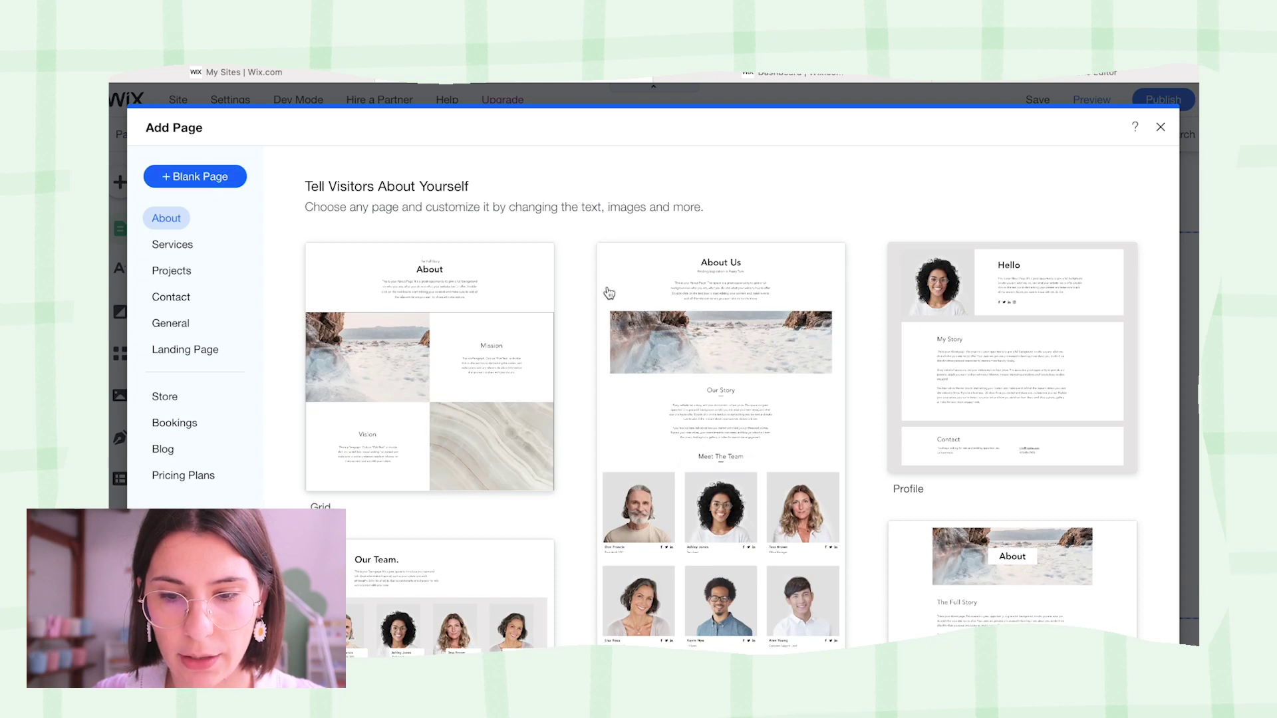
pyautogui.scroll(-15, 591, 572)
pyautogui.scroll(15, 592, 561)
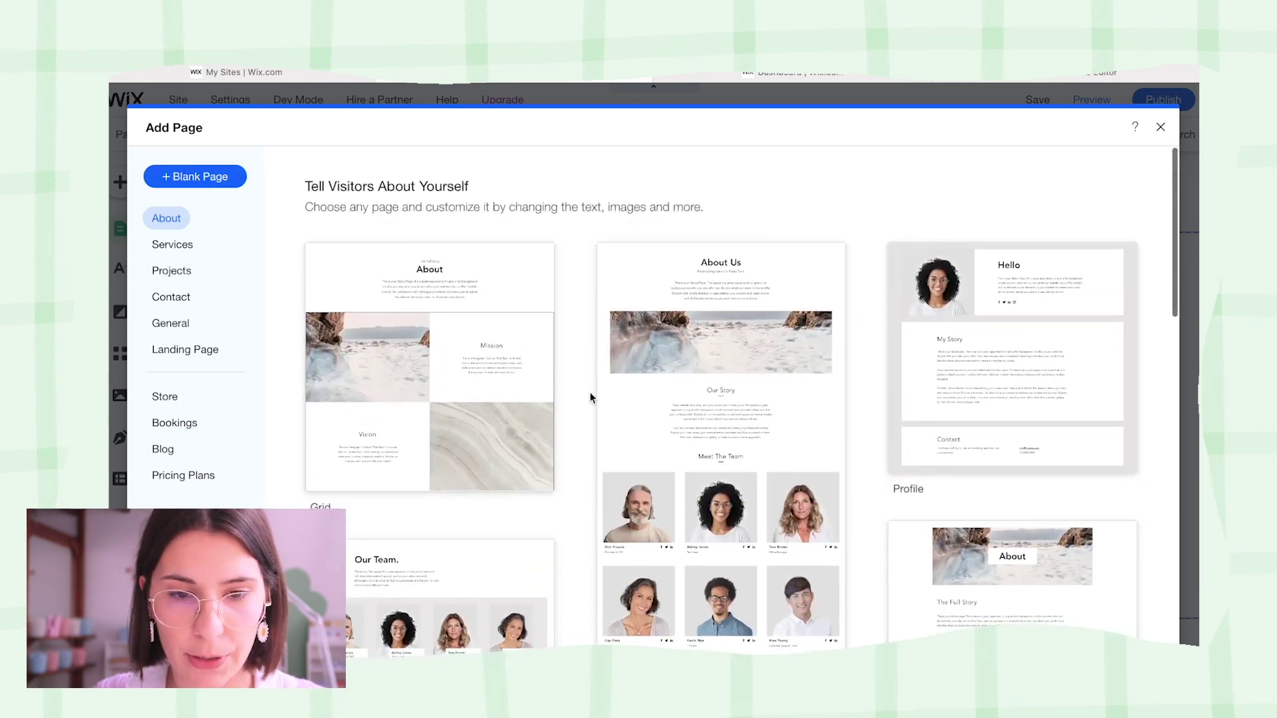
pyautogui.click(209, 178)
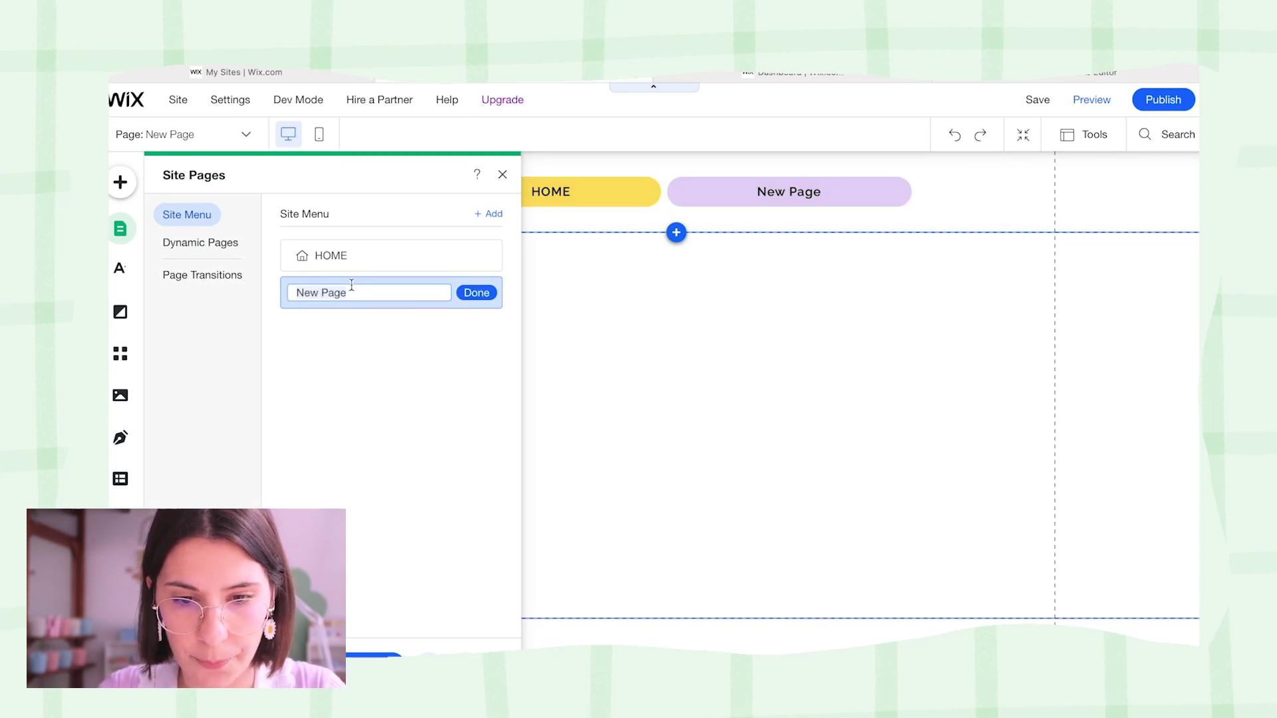
pyautogui.write('Work')
pyautogui.click(475, 292)
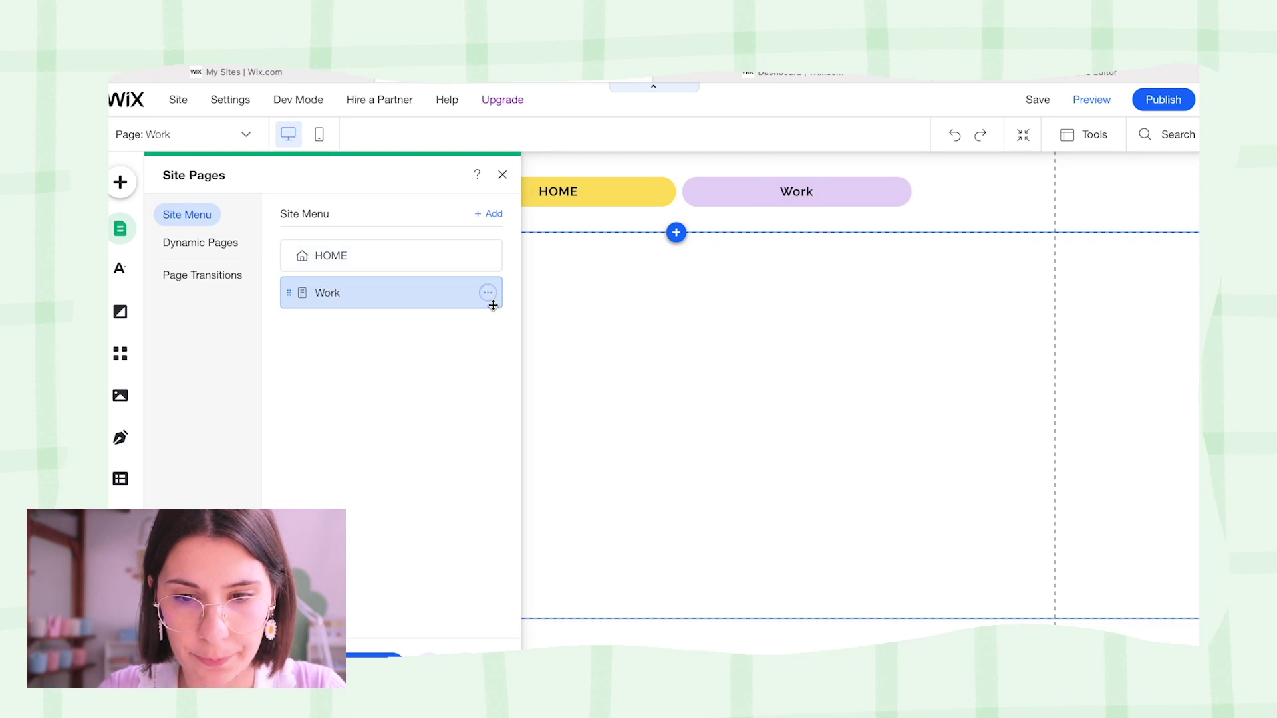
# Add another blank page to the site menu and name it About Me.
pyautogui.click(484, 214)
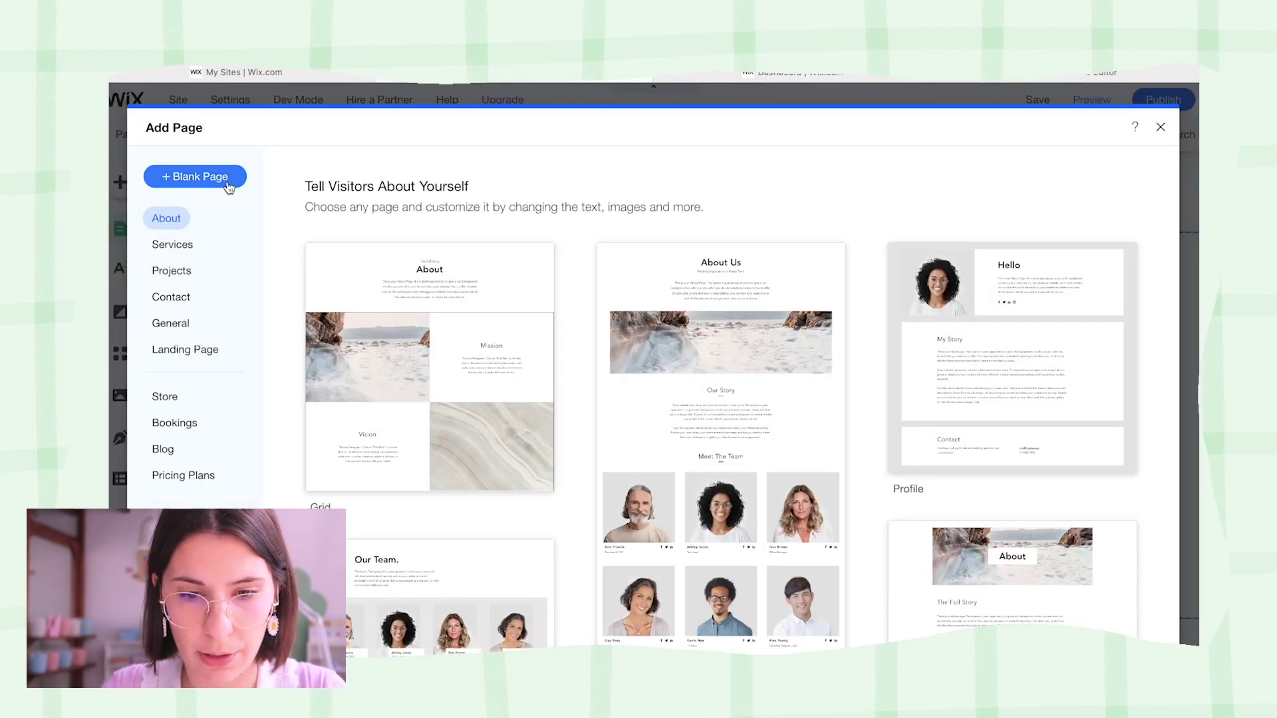
pyautogui.click(230, 181)
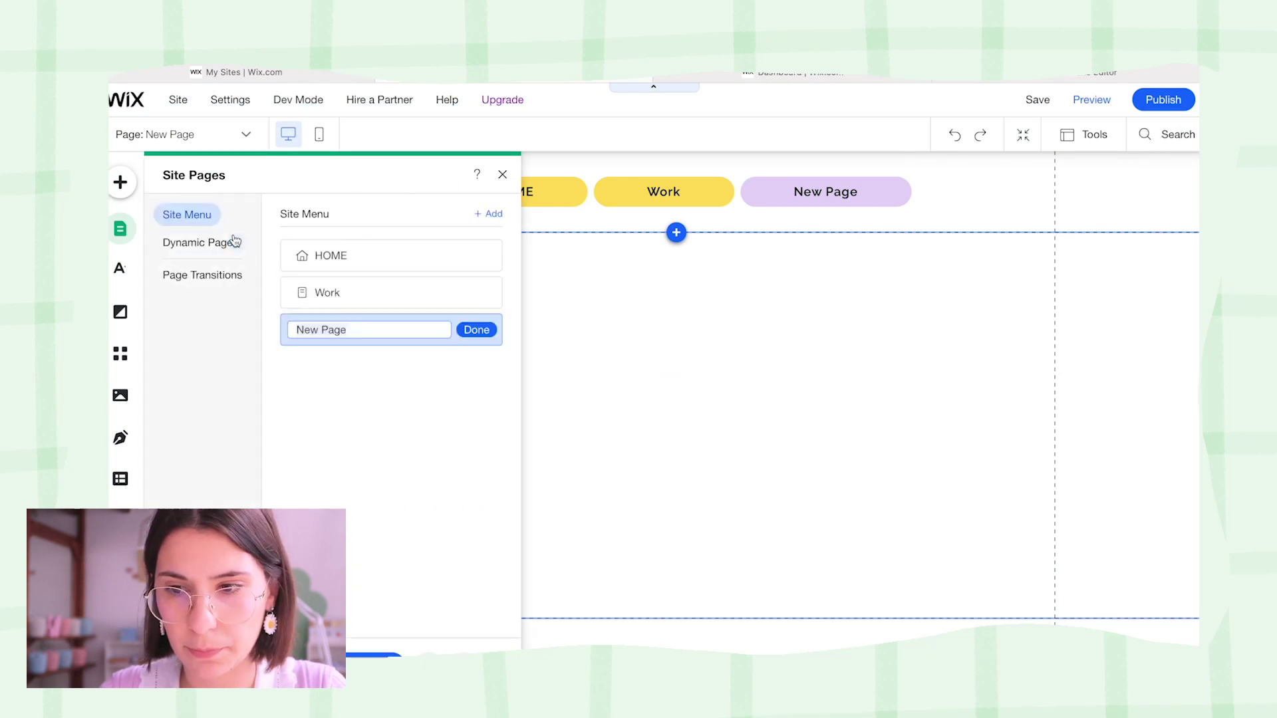
pyautogui.write('About Me')
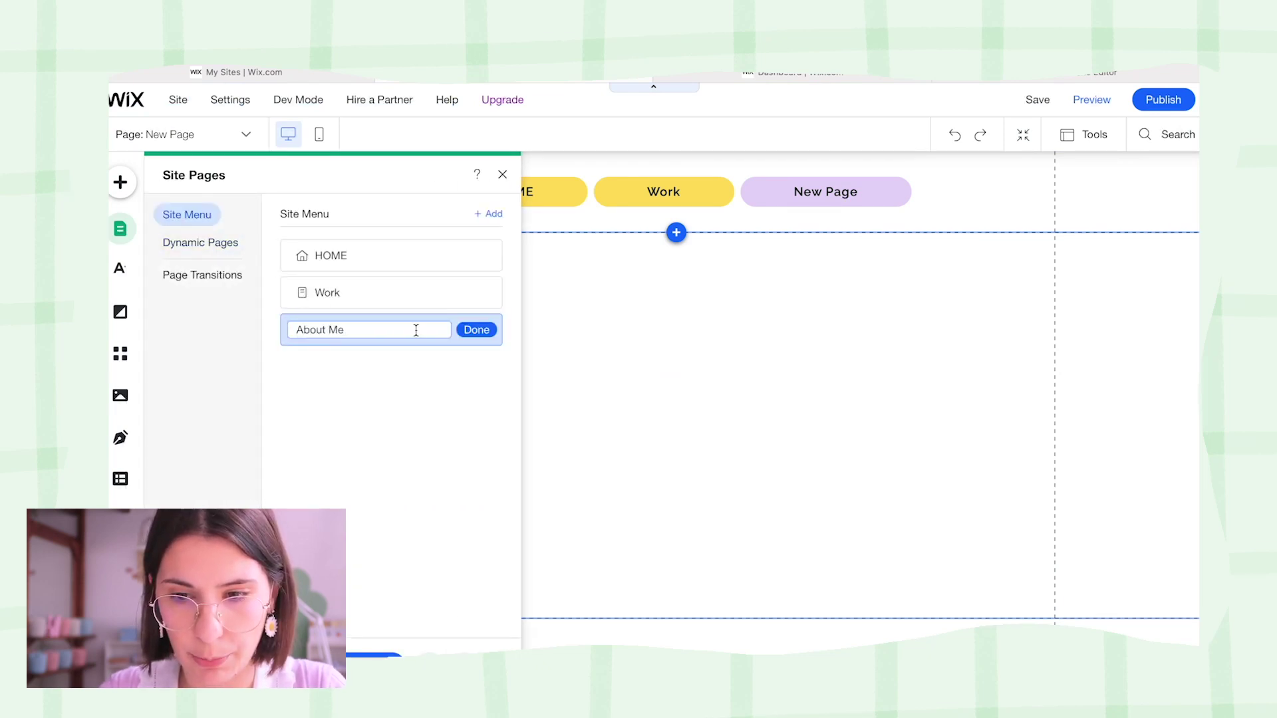
pyautogui.click(487, 331)
pyautogui.click(541, 194)
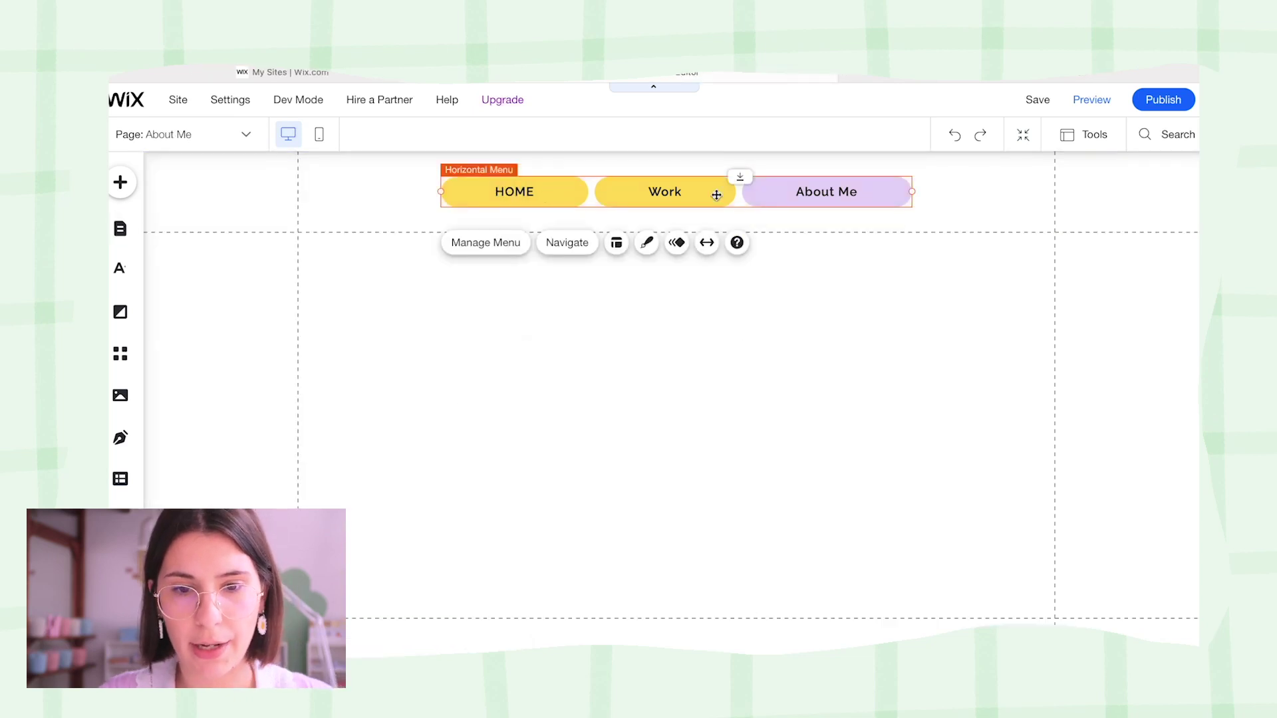
# Switch between the site's pages to examine how the header menu marks the current page.
pyautogui.click(190, 143)
pyautogui.click(160, 164)
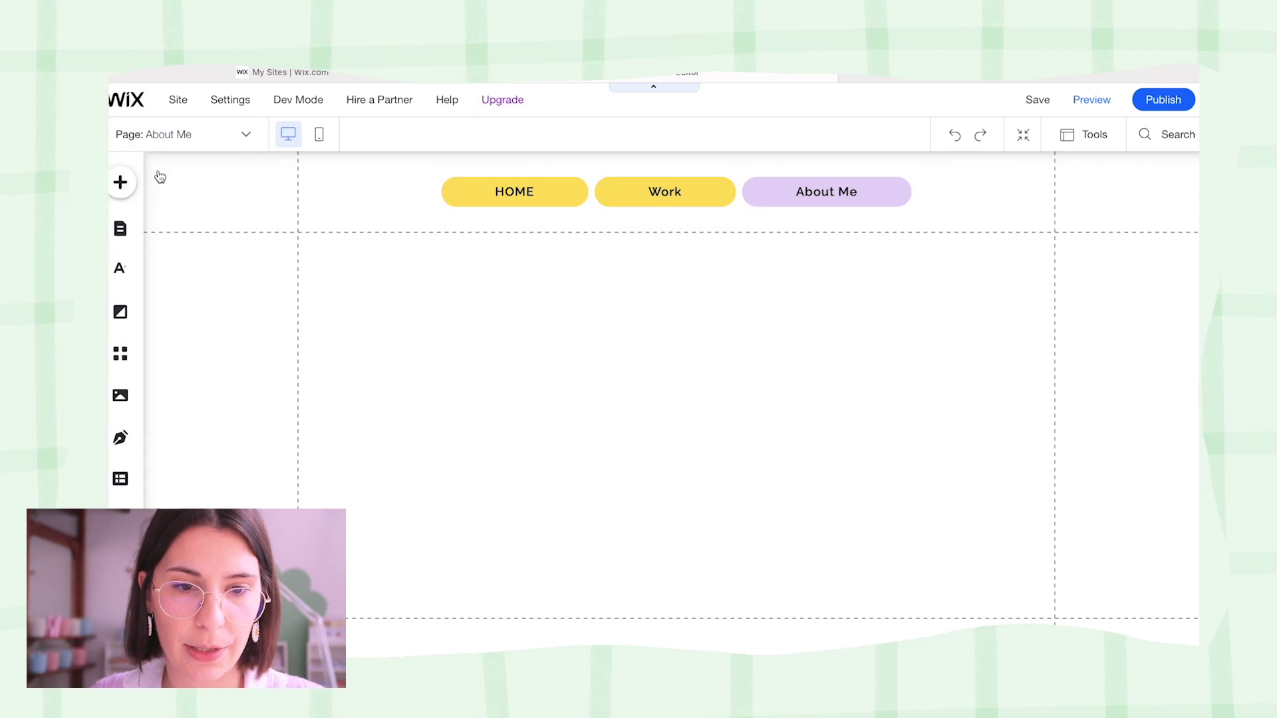
pyautogui.click(214, 137)
pyautogui.click(163, 192)
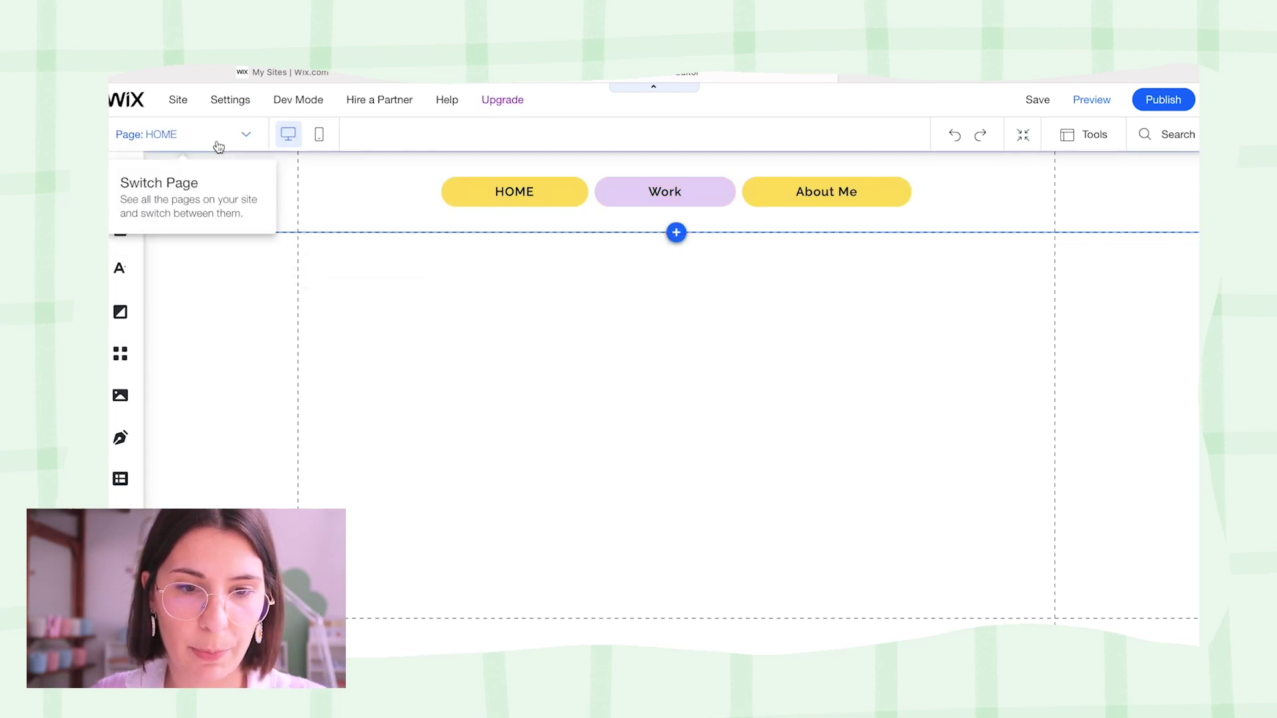
pyautogui.click(177, 137)
pyautogui.click(163, 218)
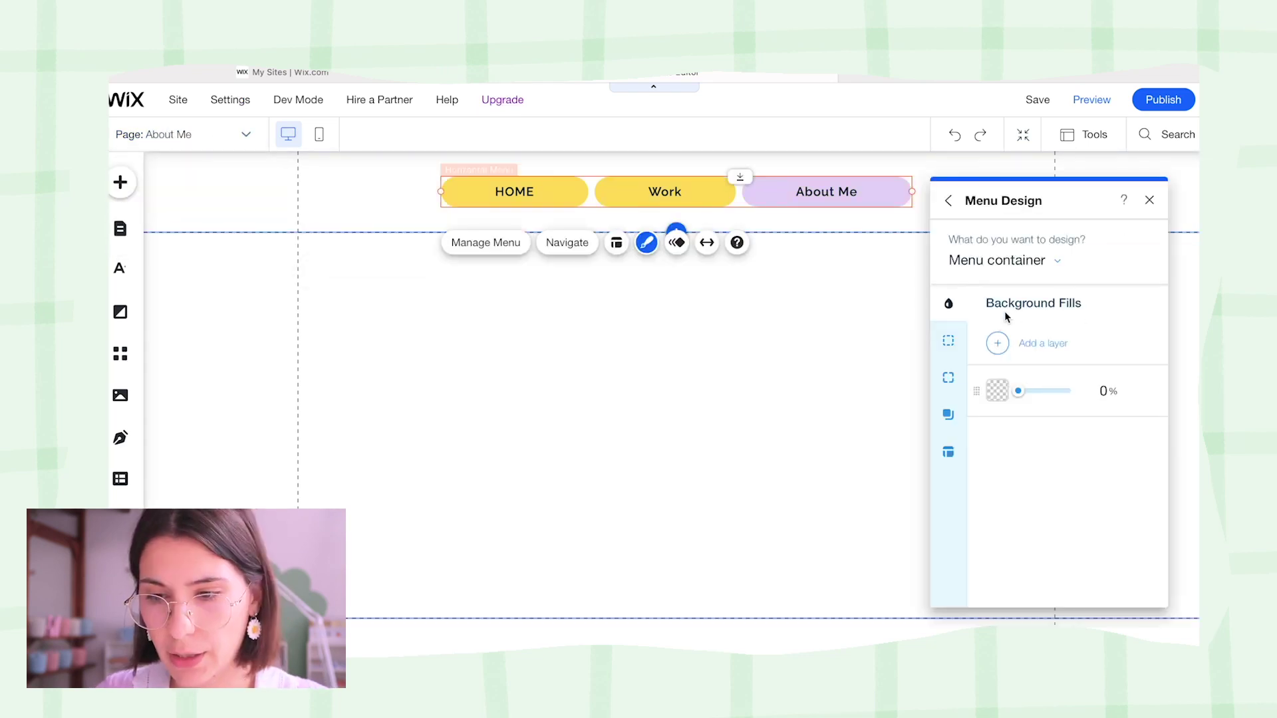
# Look through the background fill, border and corner settings of the menu container's design.
pyautogui.click(948, 341)
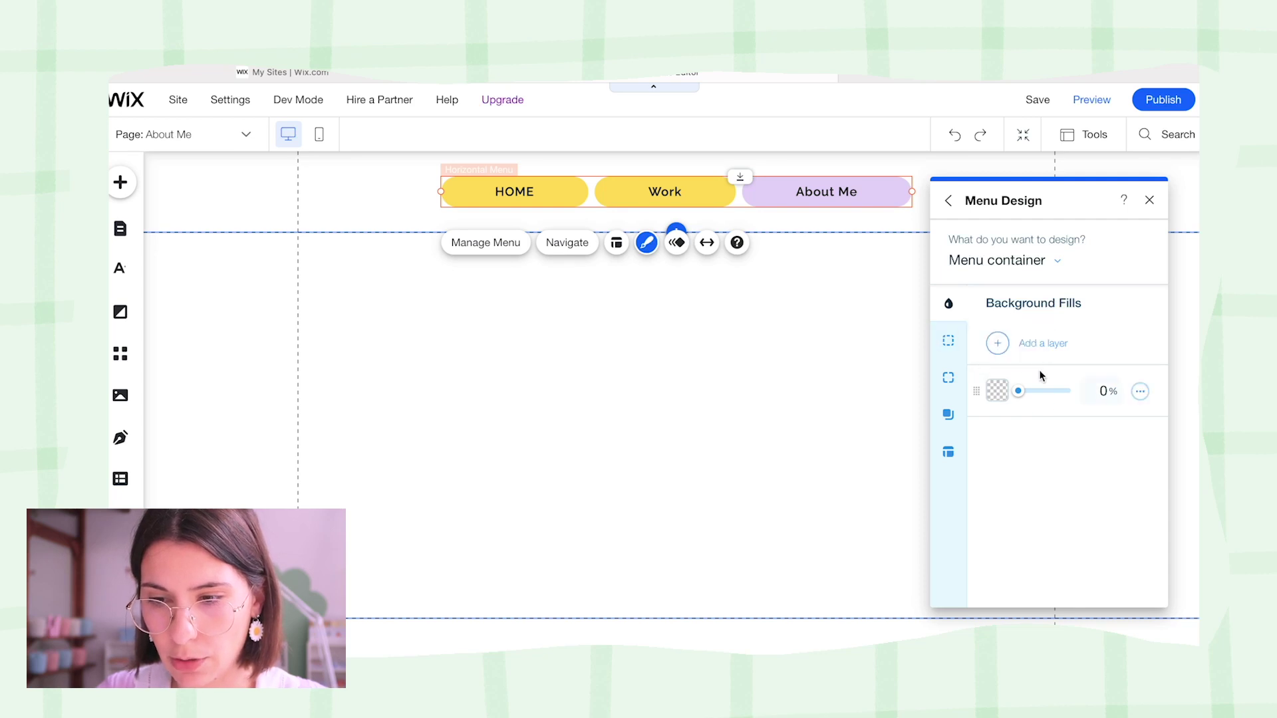
pyautogui.click(948, 377)
pyautogui.click(949, 304)
pyautogui.moveTo(1017, 392)
pyautogui.mouseDown()
pyautogui.moveTo(1067, 392)
pyautogui.moveTo(1014, 392)
pyautogui.mouseUp()
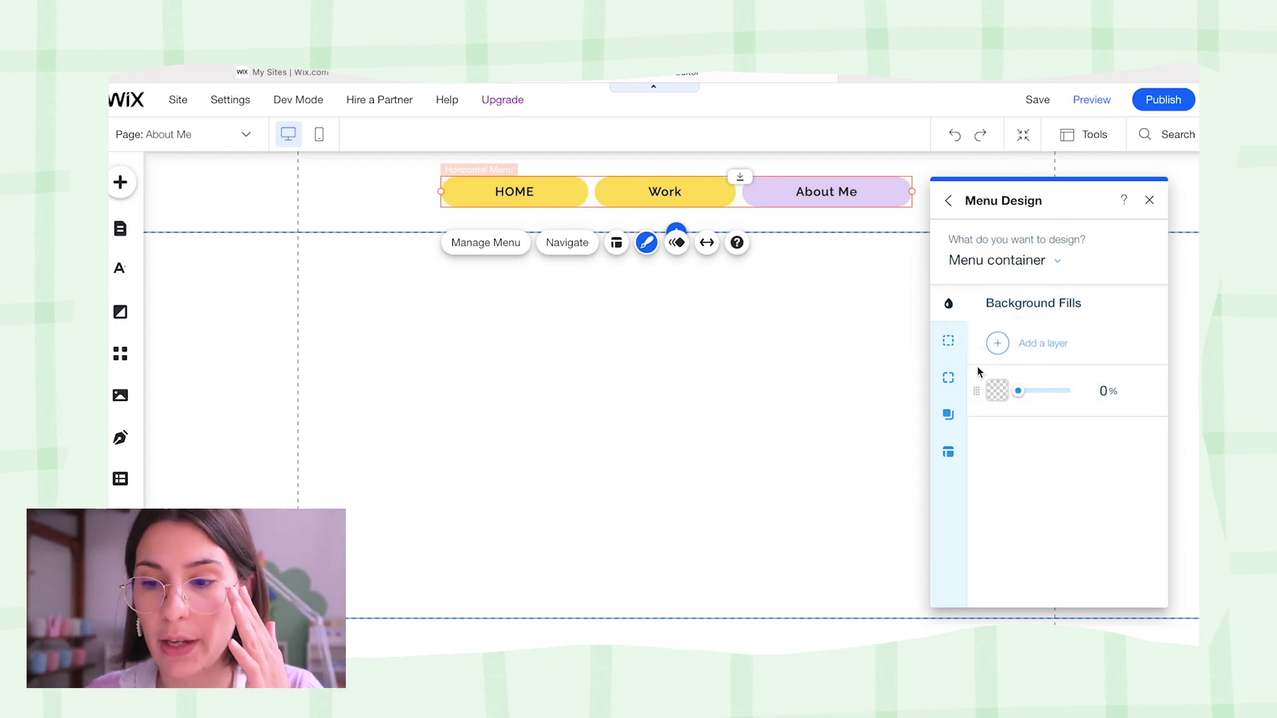
# Switch the menu design to the menu items and look through their regular, hover and current-page states.
pyautogui.click(1038, 261)
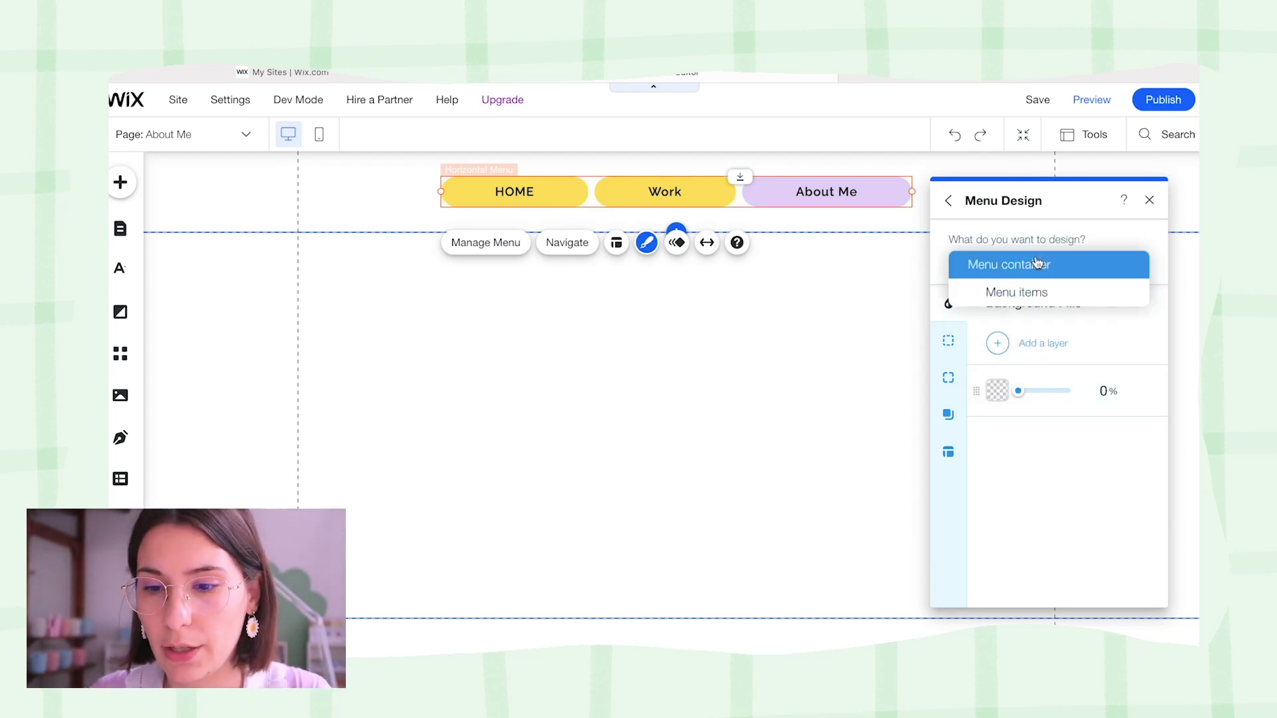
pyautogui.click(1010, 300)
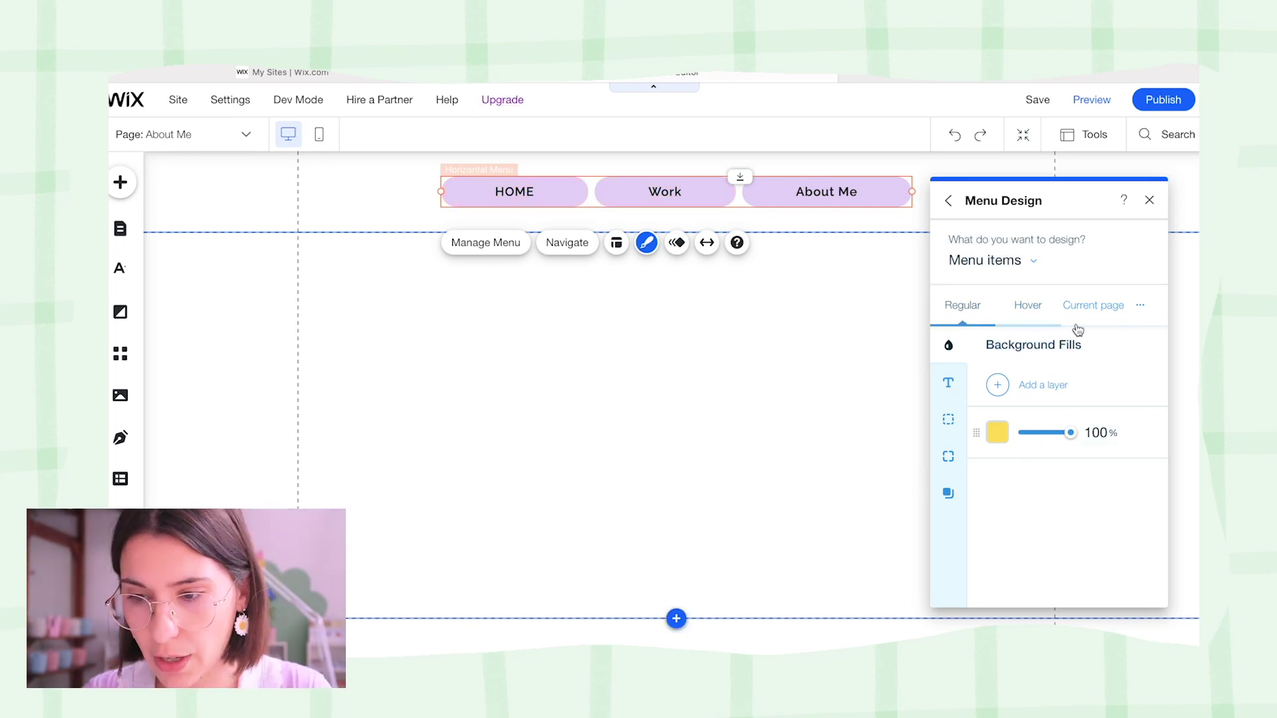
pyautogui.click(1140, 305)
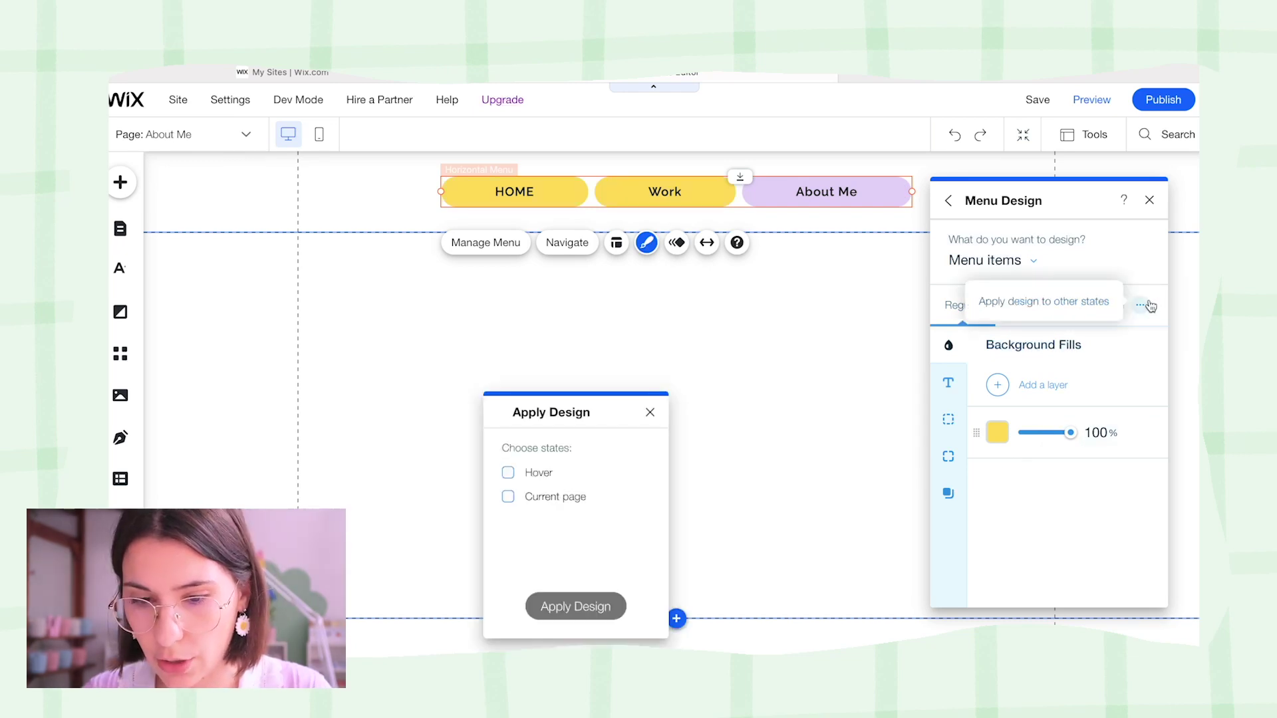
pyautogui.click(652, 409)
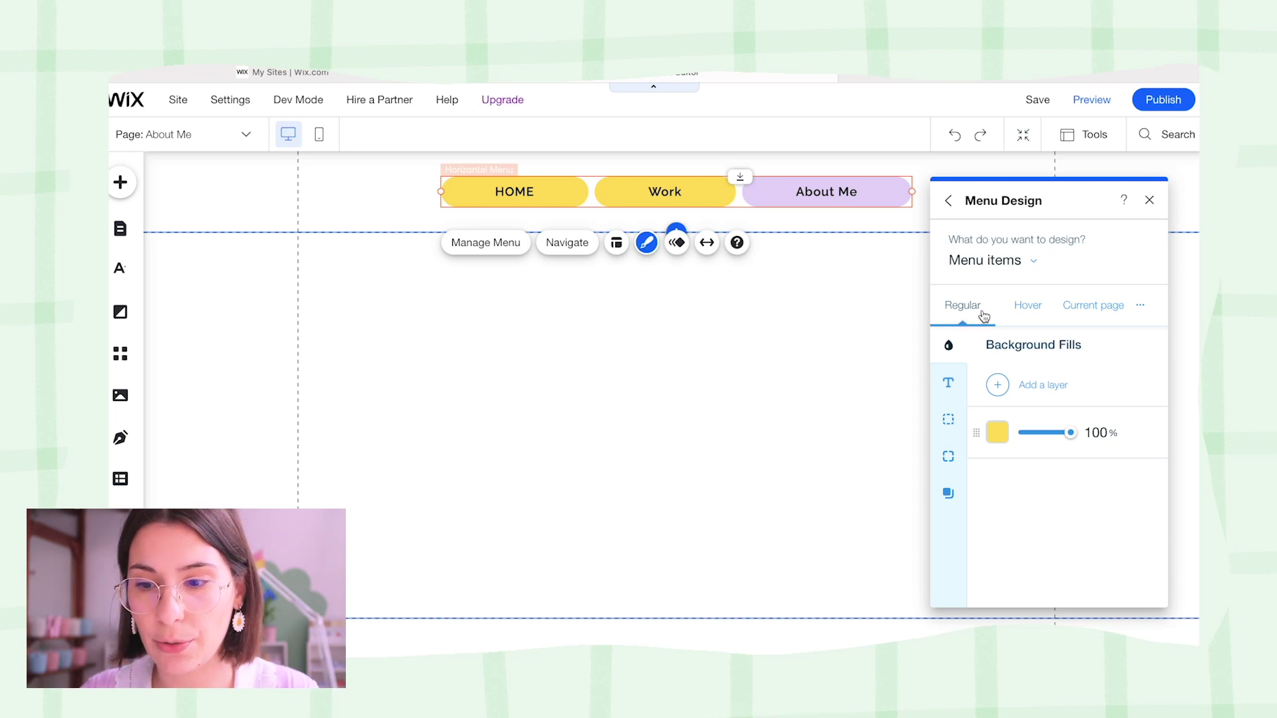
pyautogui.click(1035, 308)
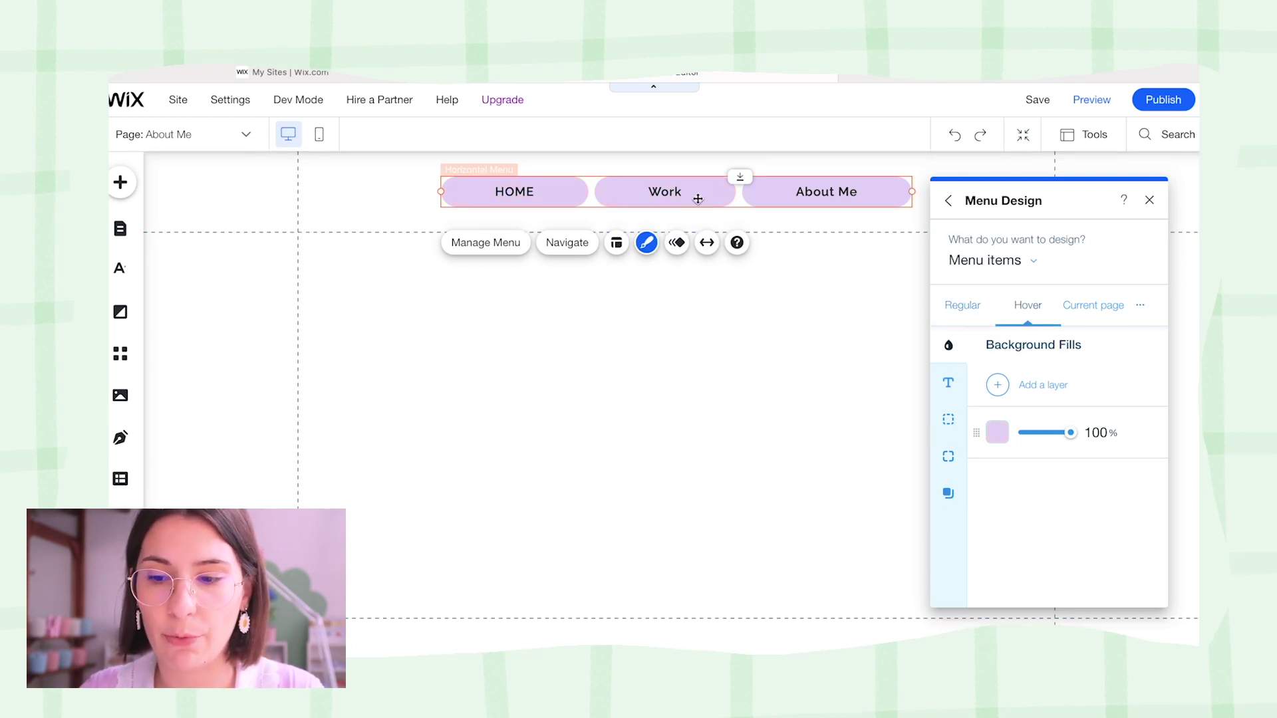
pyautogui.click(1081, 309)
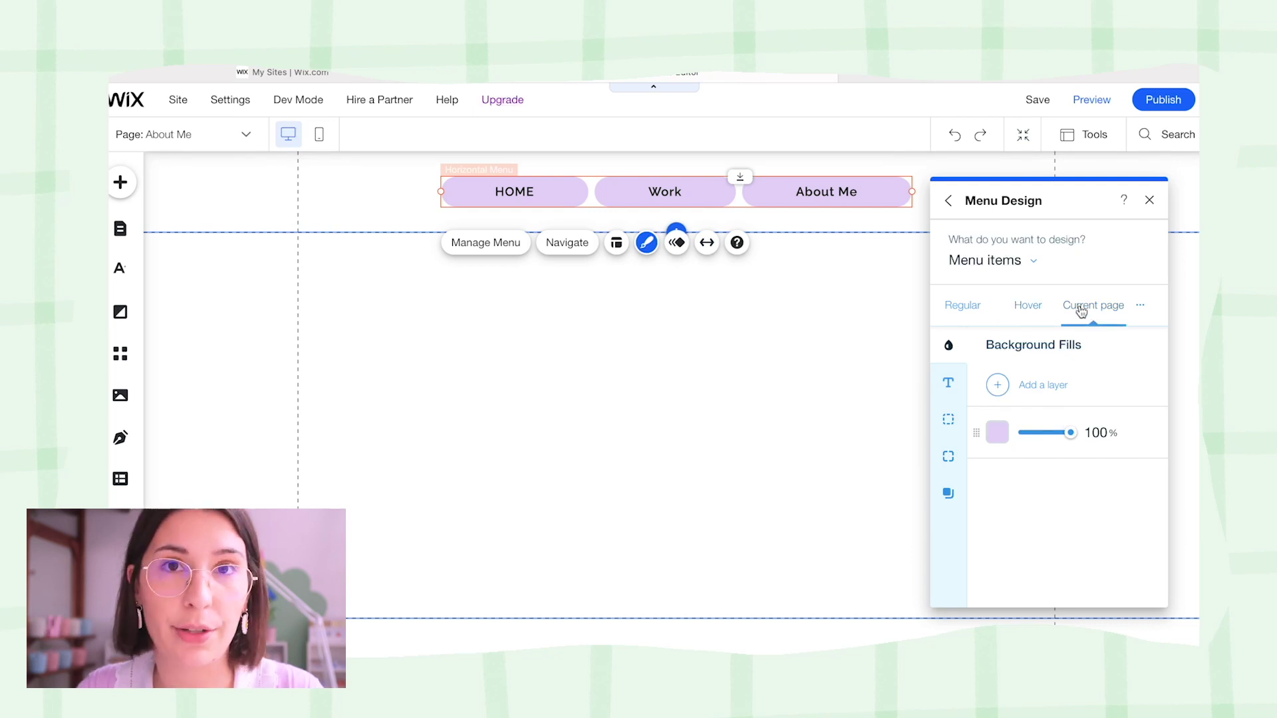
# Set the regular menu items' background opacity to 0% and their text colour to pink.
pyautogui.click(963, 305)
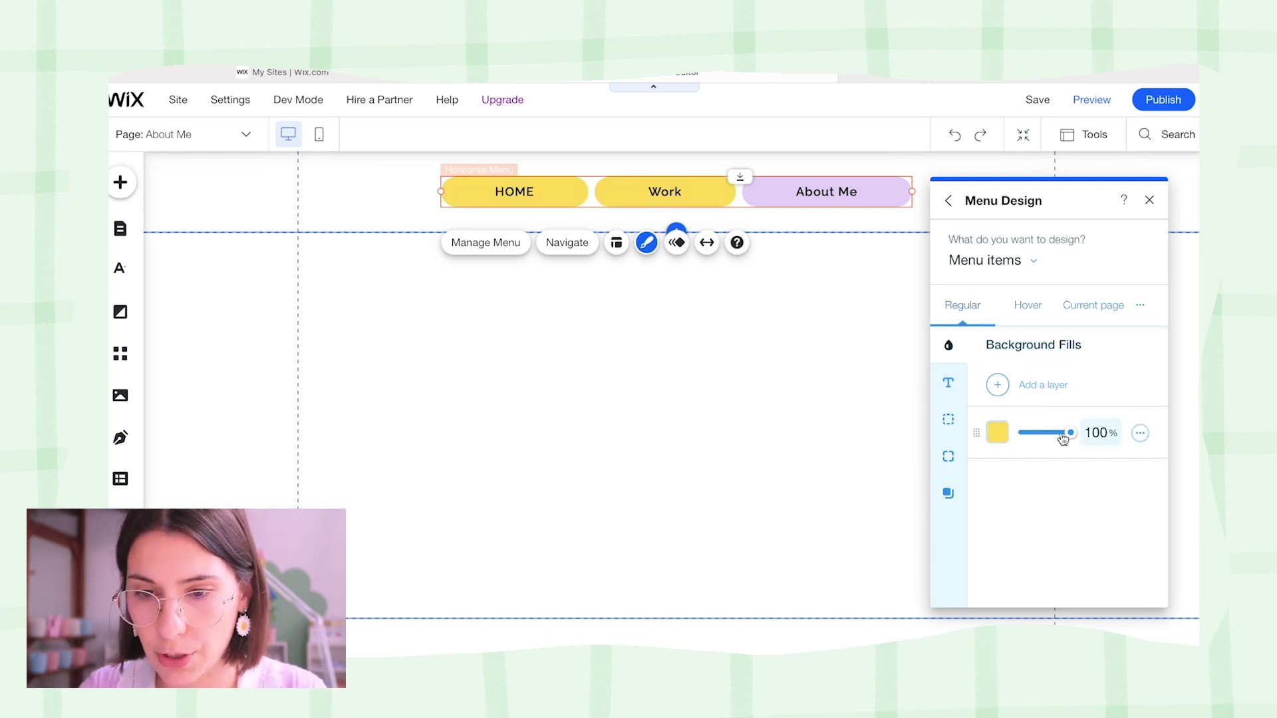
pyautogui.moveTo(1068, 433); pyautogui.dragTo(1018, 433)
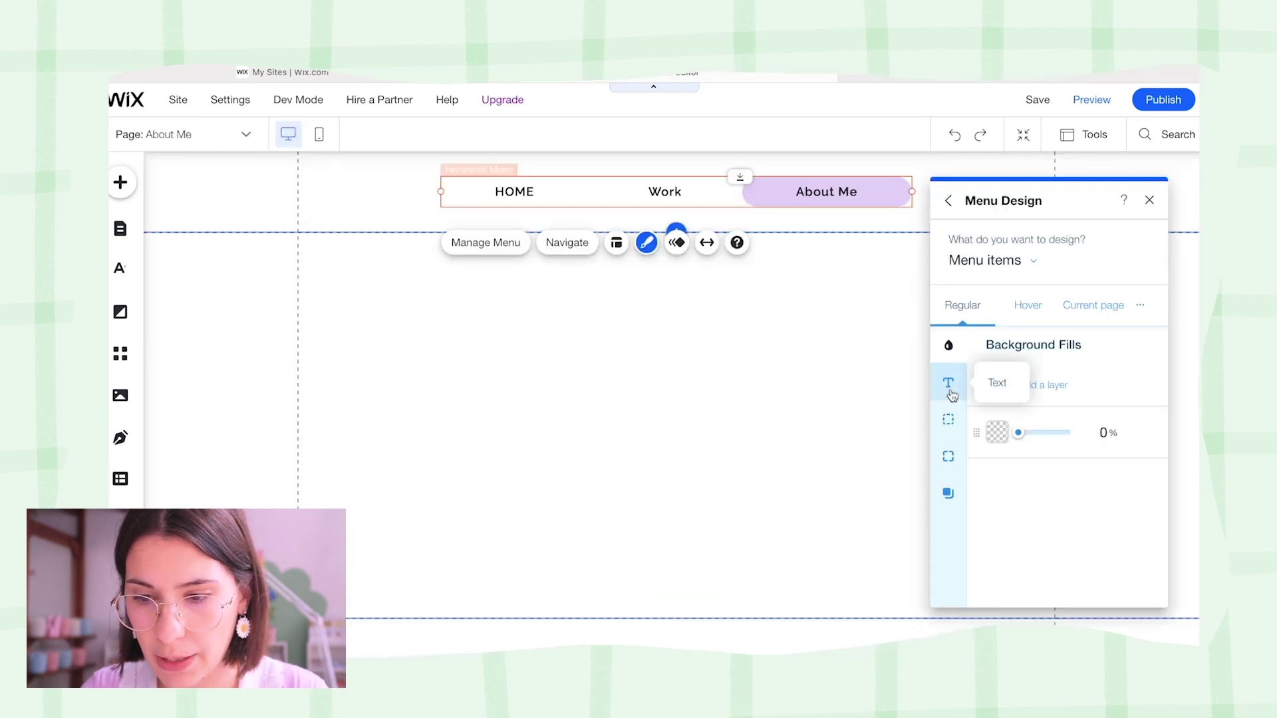
pyautogui.click(949, 389)
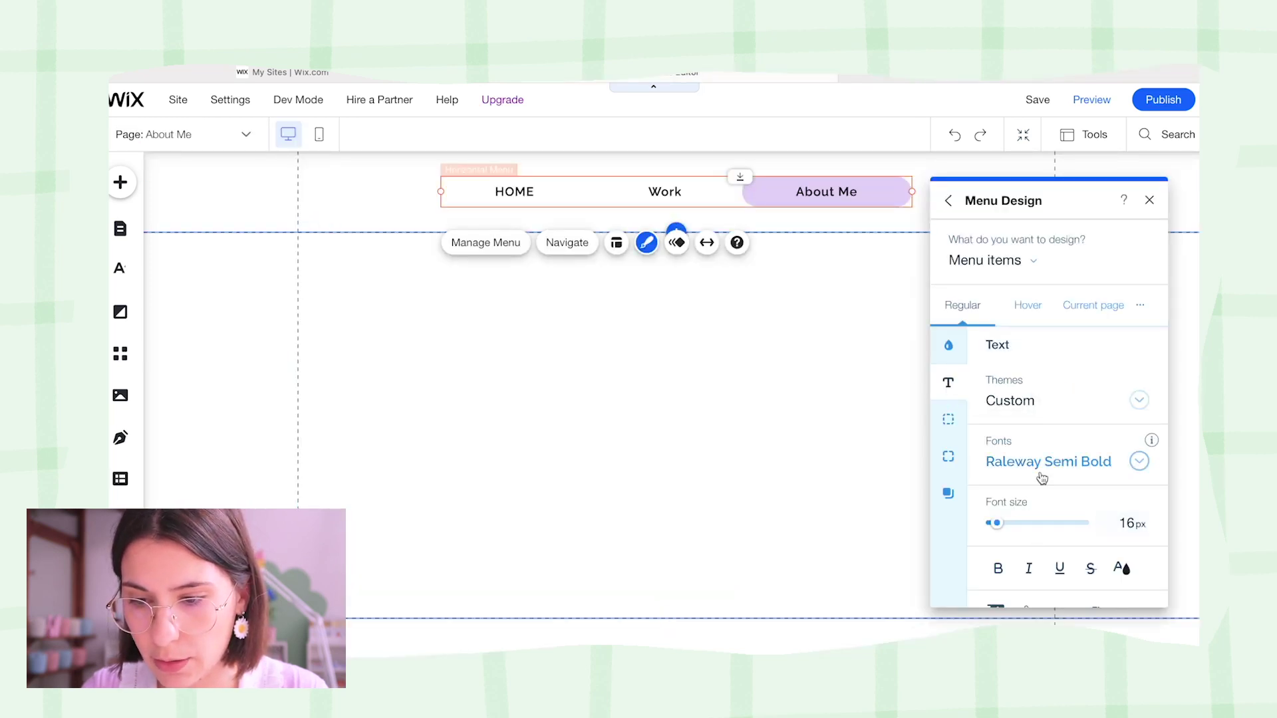
pyautogui.scroll(-1, 1042, 477)
pyautogui.click(1122, 446)
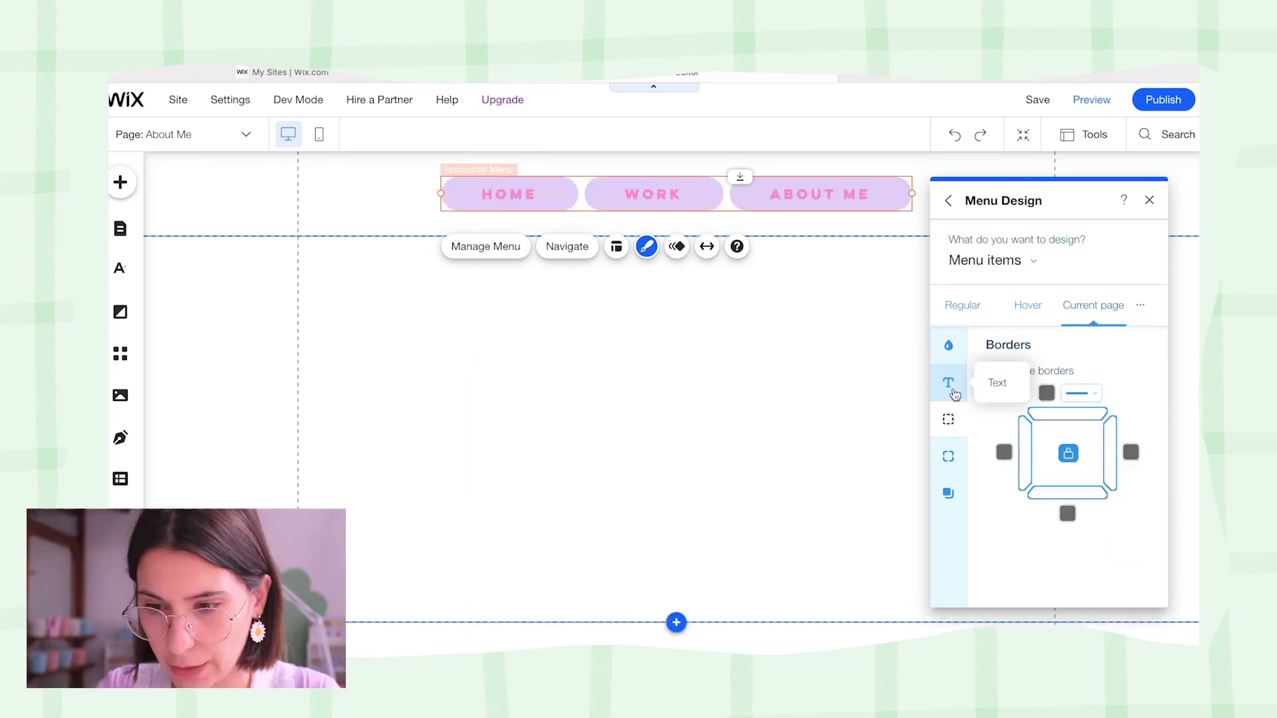
# Change the background fill of the current page's menu item to yellow.
pyautogui.click(949, 384)
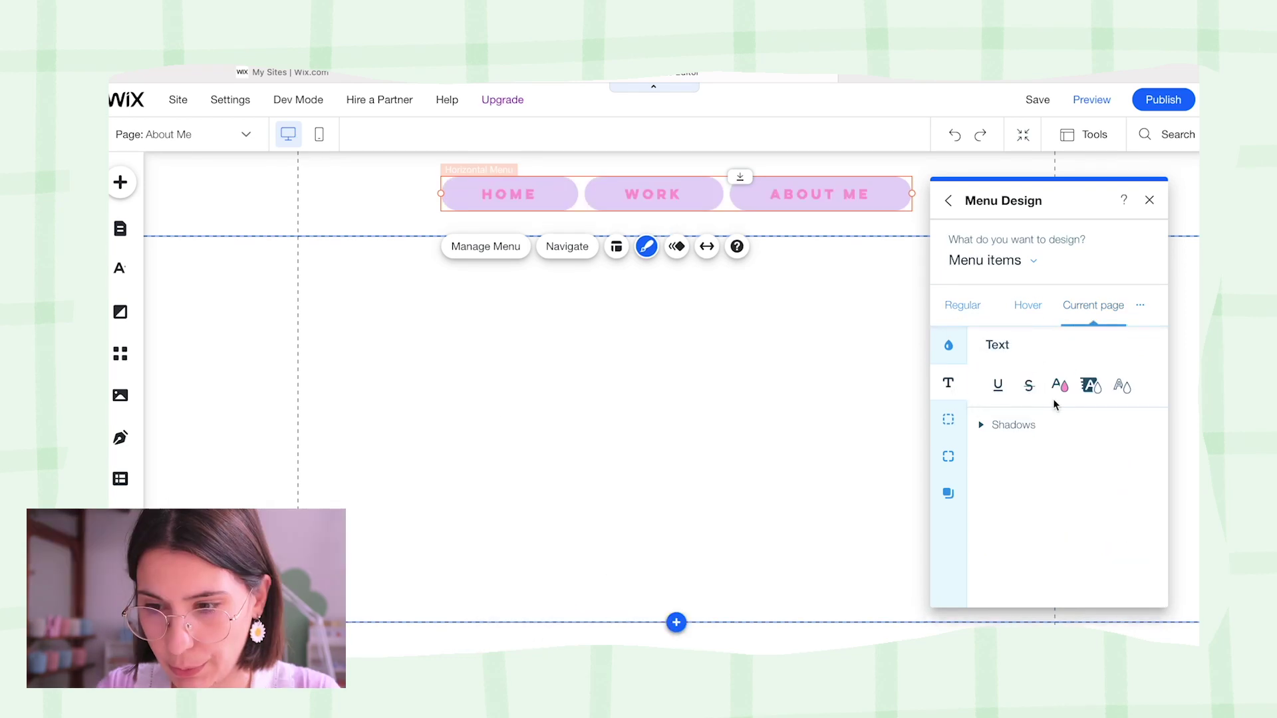
pyautogui.click(949, 344)
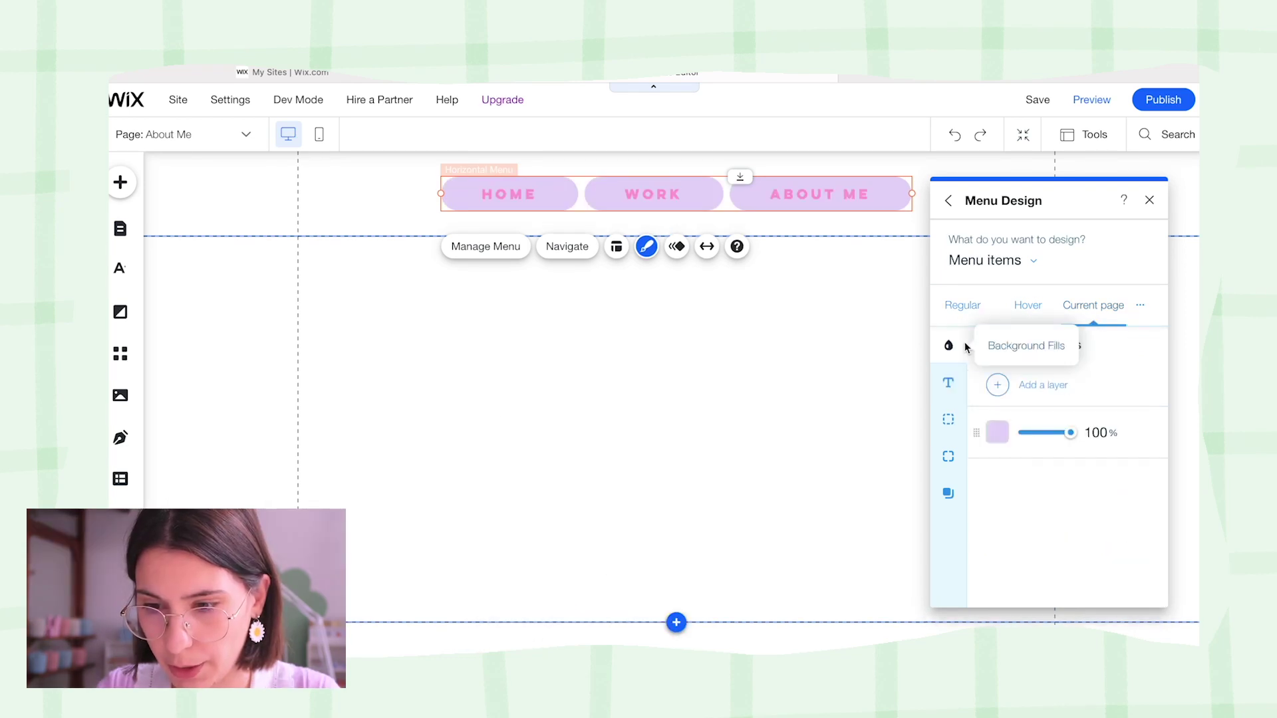
pyautogui.click(996, 433)
pyautogui.moveTo(585, 419); pyautogui.dragTo(583, 307)
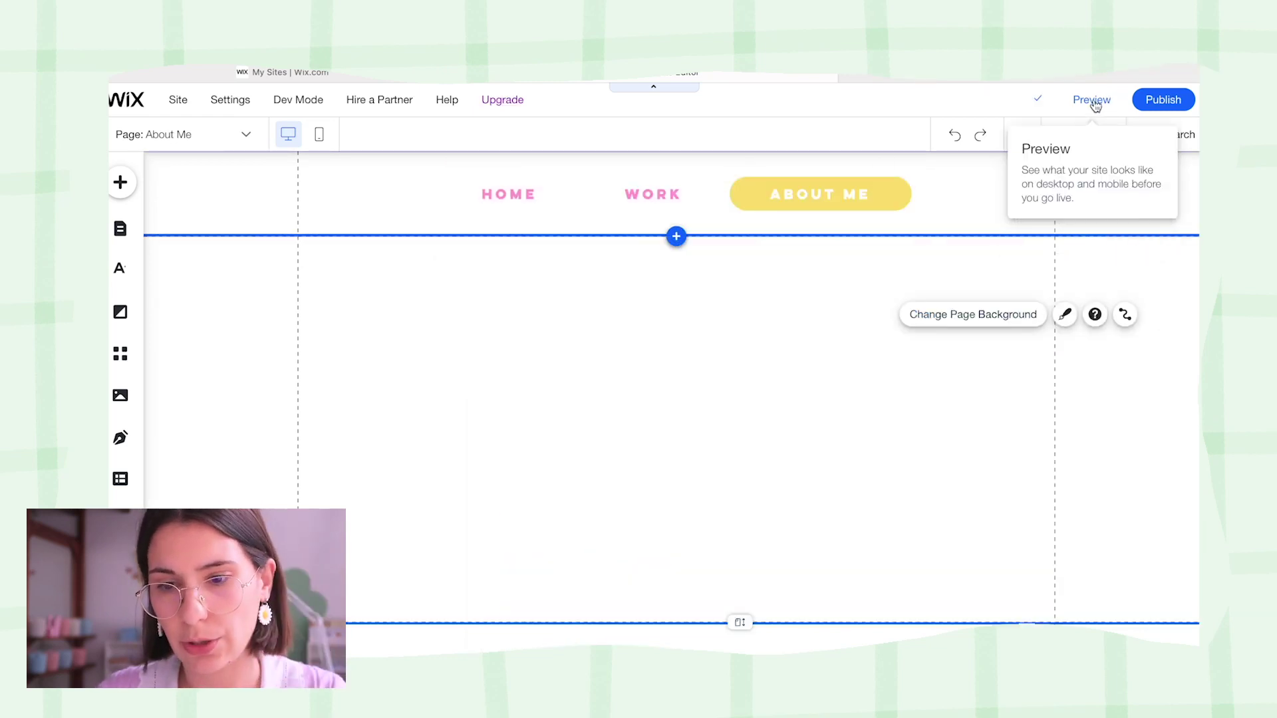
# Preview the site, try the Home link in the restyled menu, and return to the editor.
pyautogui.click(1091, 100)
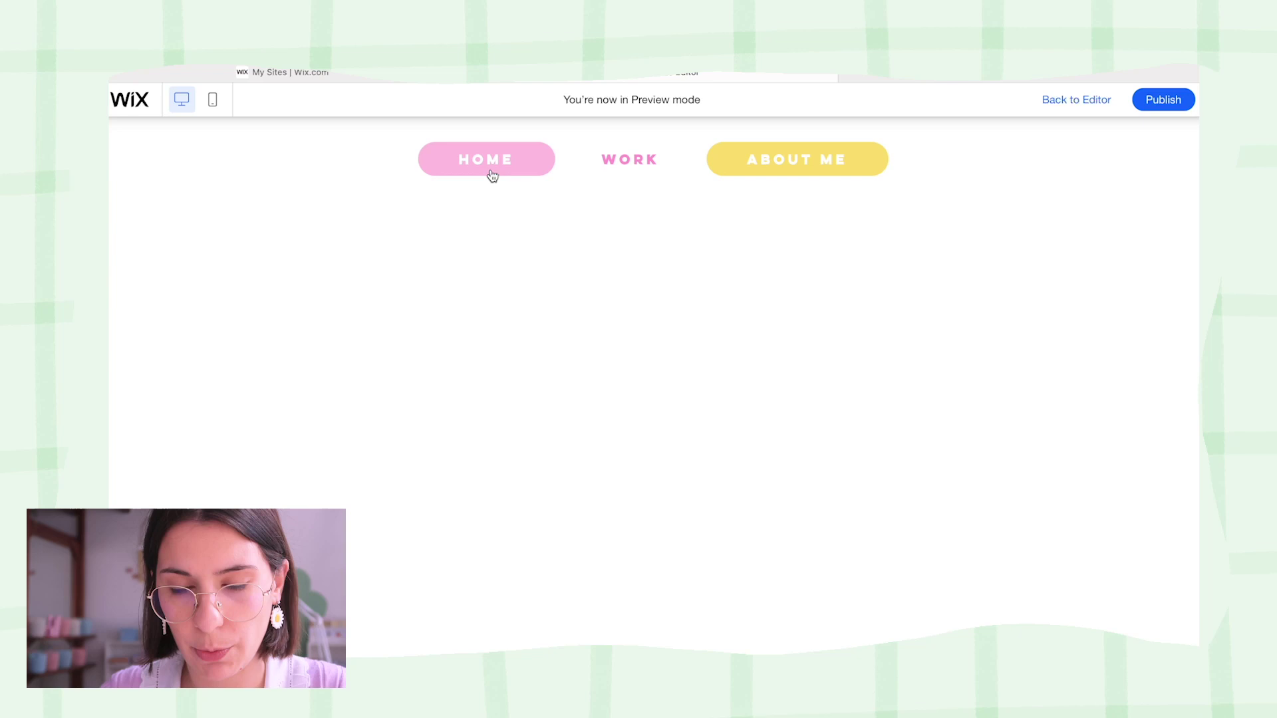
pyautogui.click(492, 174)
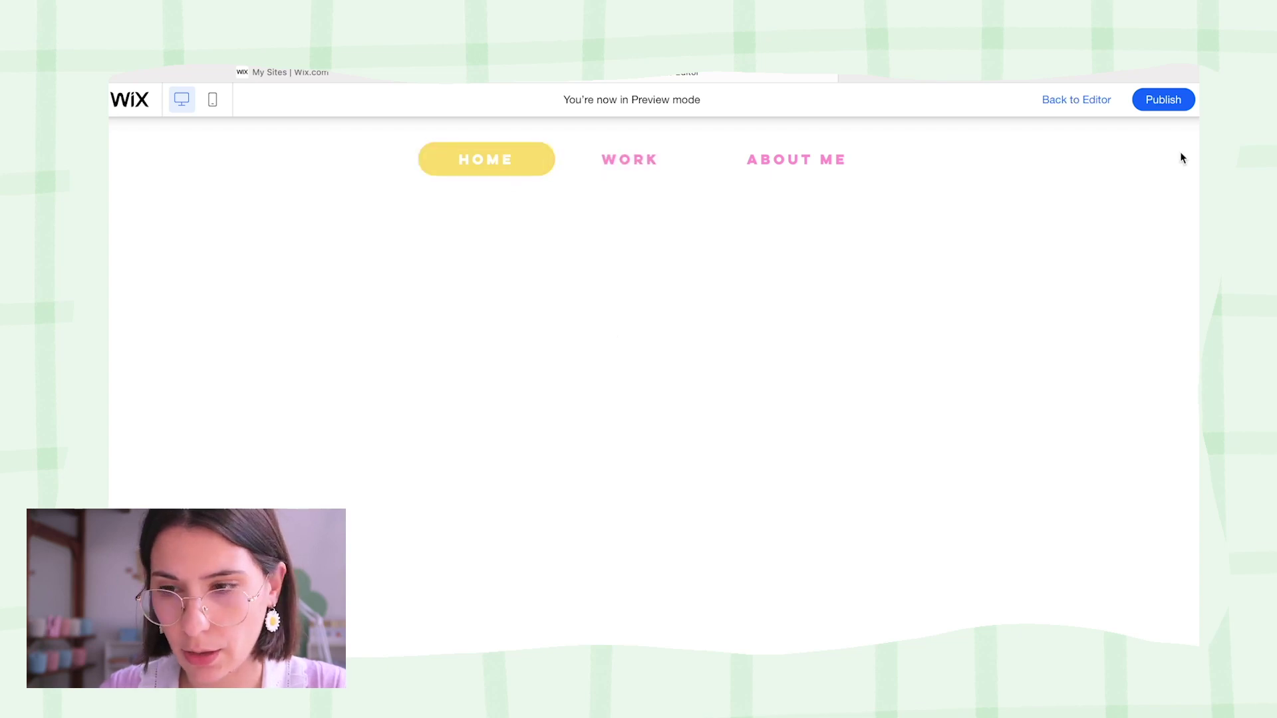
pyautogui.click(1076, 101)
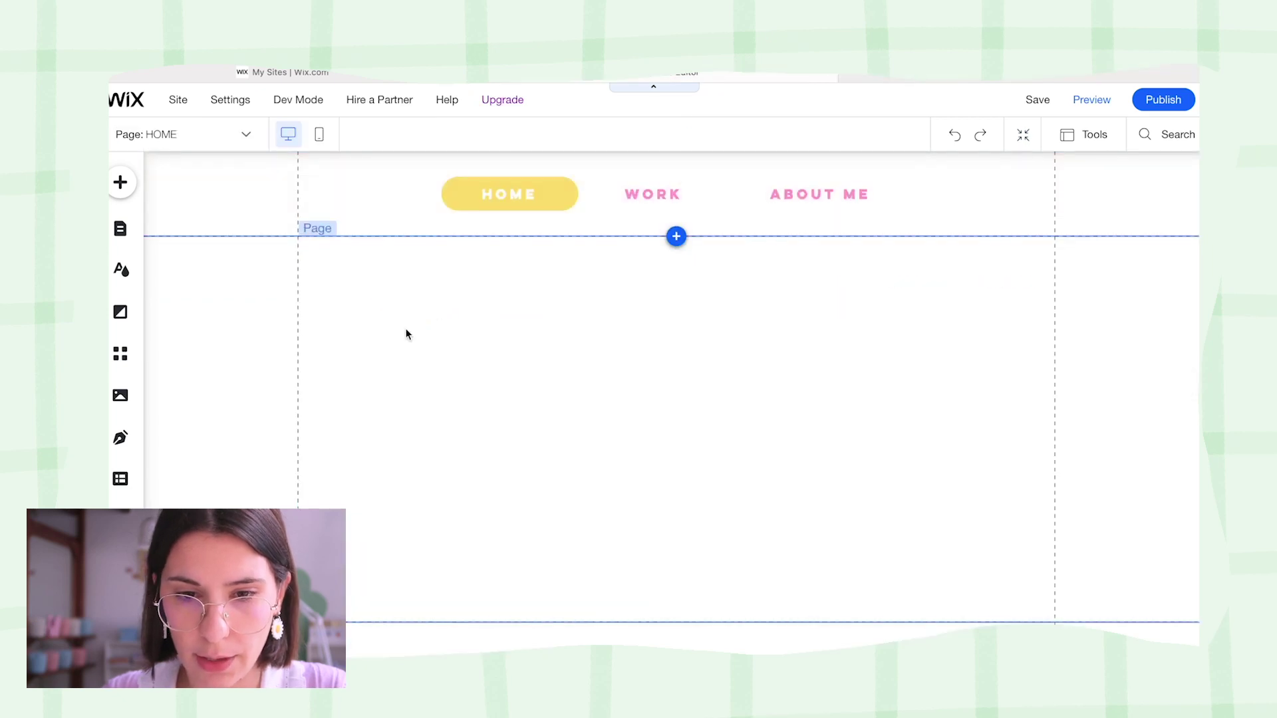
# Add the round yellow aPenas logo image to the Home page and scale it down just below the header.
pyautogui.click(366, 211)
pyautogui.click(218, 342)
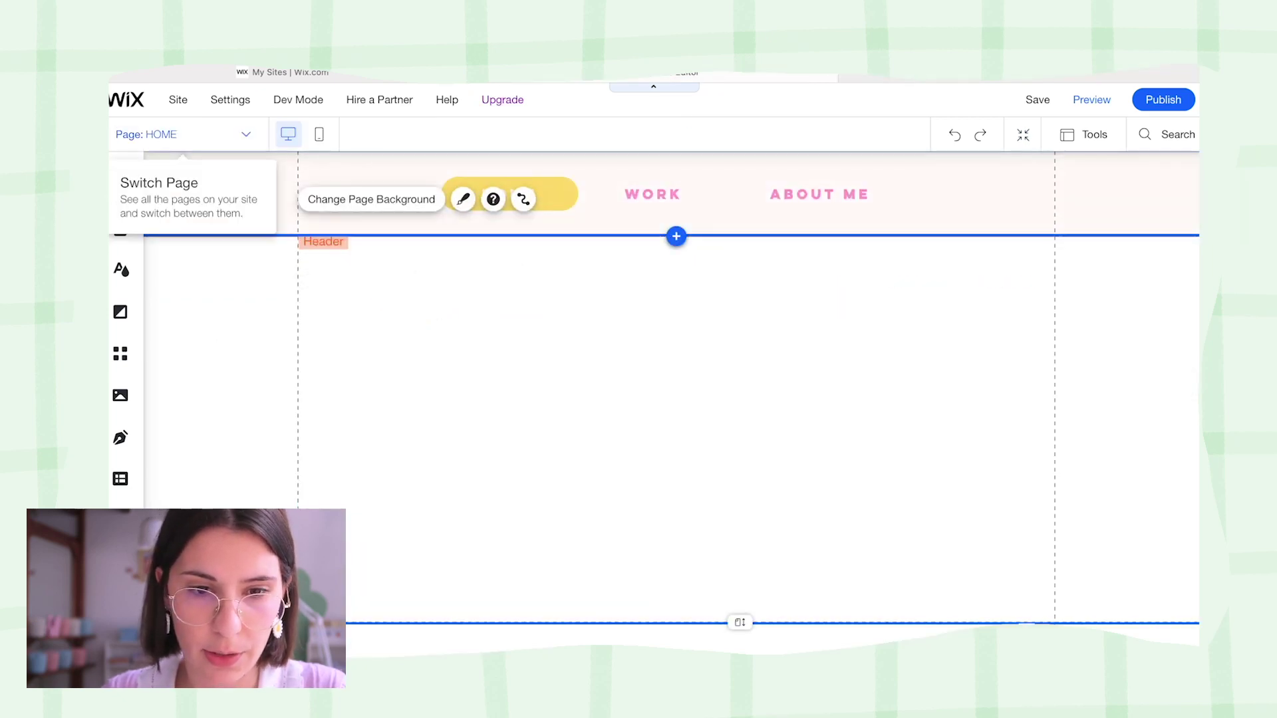
pyautogui.click(121, 183)
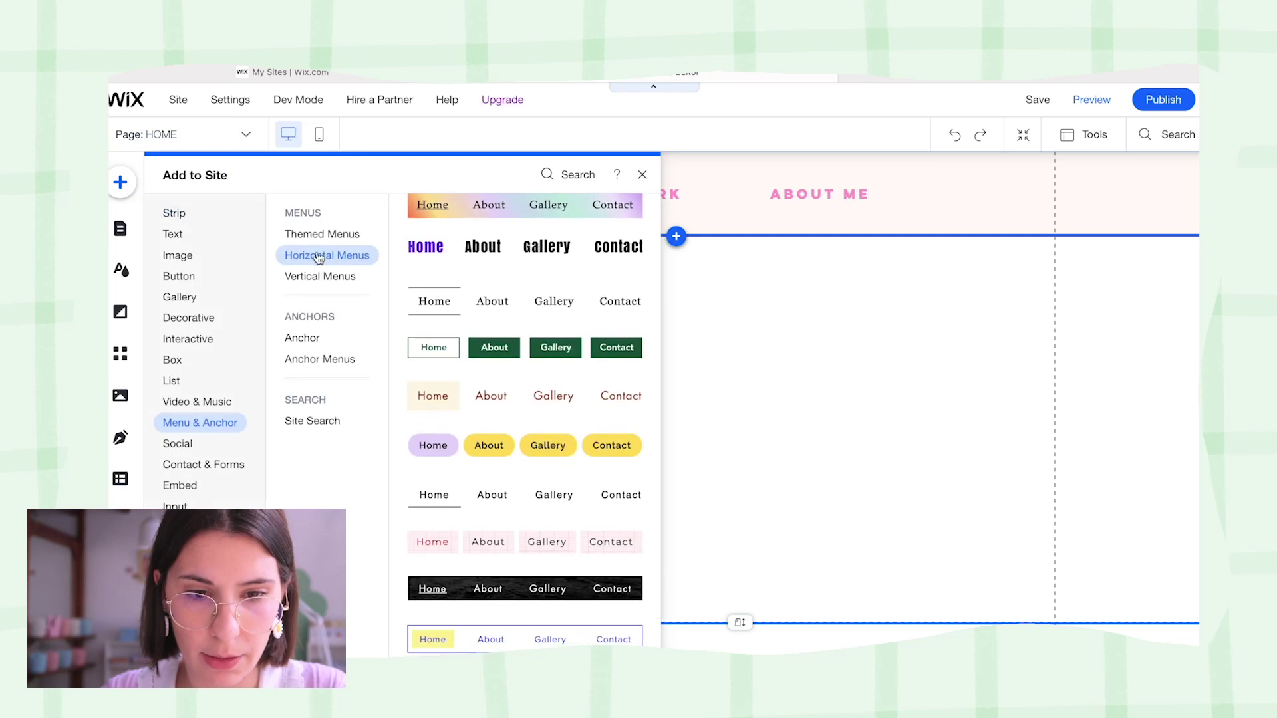
pyautogui.click(189, 257)
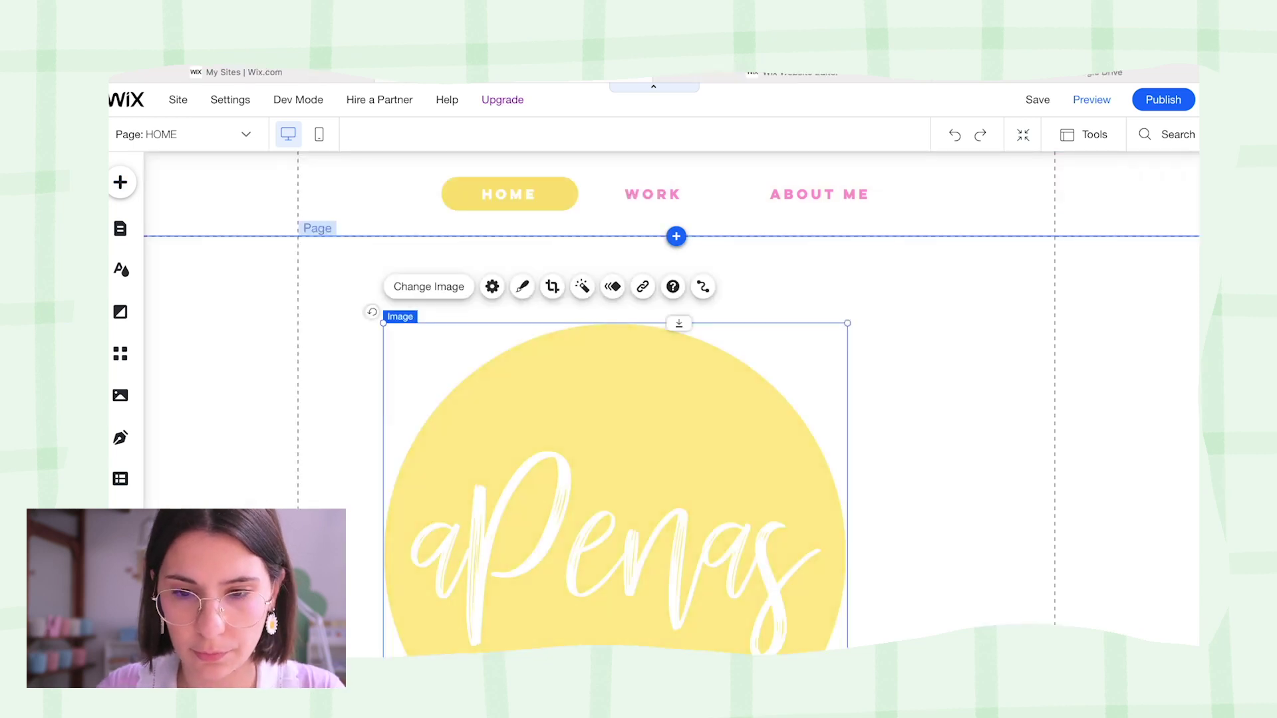
pyautogui.moveTo(847, 323); pyautogui.dragTo(556, 615)
pyautogui.moveTo(498, 648); pyautogui.dragTo(497, 272)
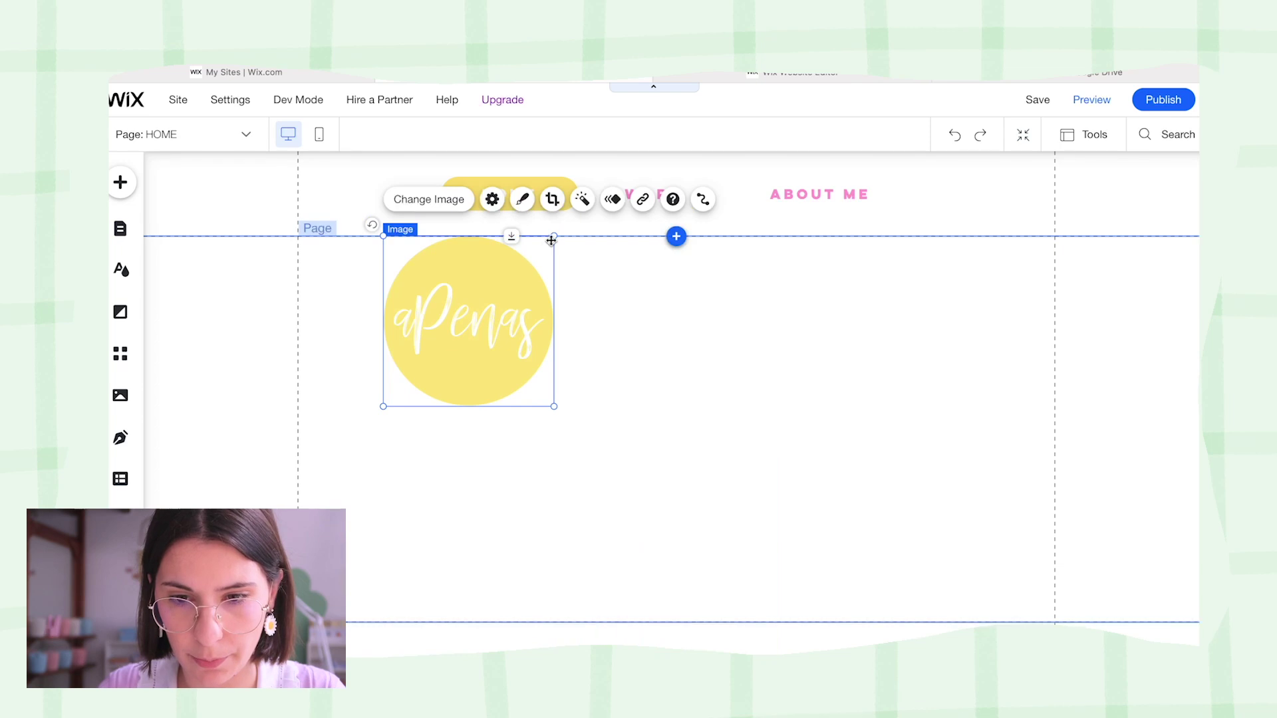
# Scale the round logo down further and increase the header's height so the logo sits inside it, left of the menu.
pyautogui.moveTo(552, 238); pyautogui.dragTo(520, 269)
pyautogui.moveTo(741, 239); pyautogui.dragTo(741, 284)
pyautogui.click(682, 379)
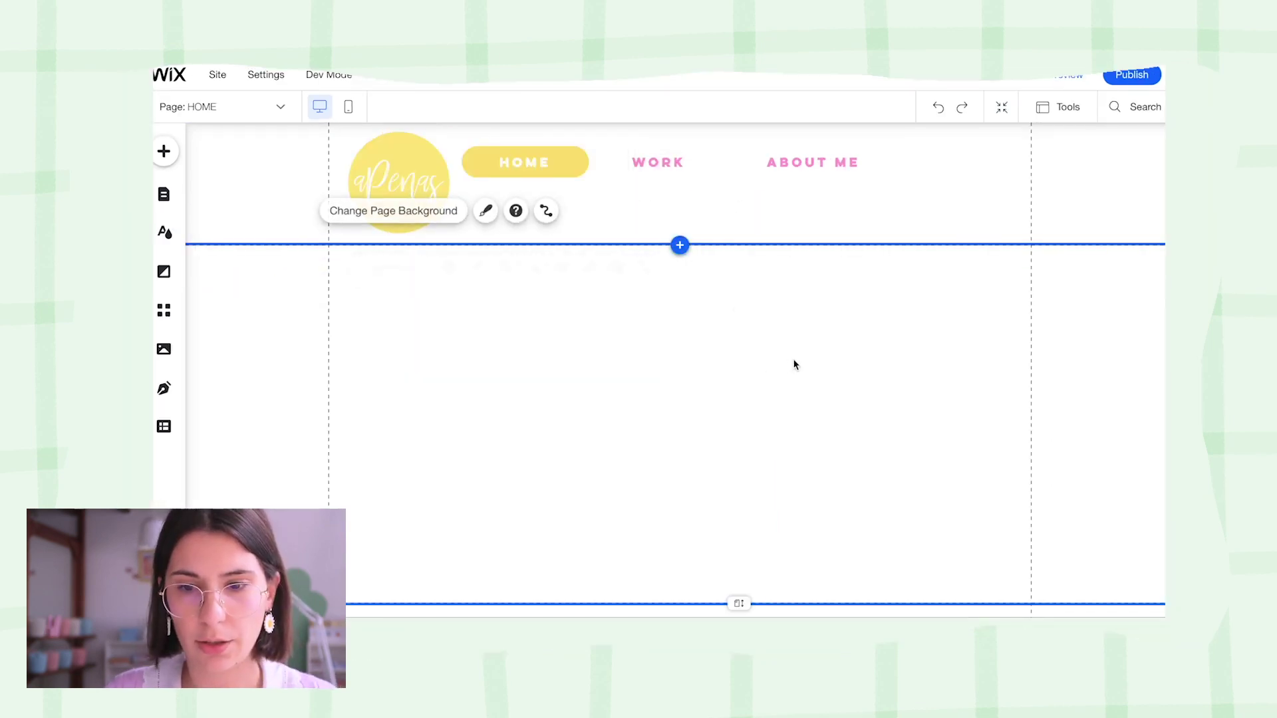
# Move the header menu slightly down and to the right to line it up vertically with the logo.
pyautogui.moveTo(675, 194)
pyautogui.mouseDown()
pyautogui.moveTo(695, 222)
pyautogui.moveTo(695, 184)
pyautogui.mouseUp()
pyautogui.click(678, 351)
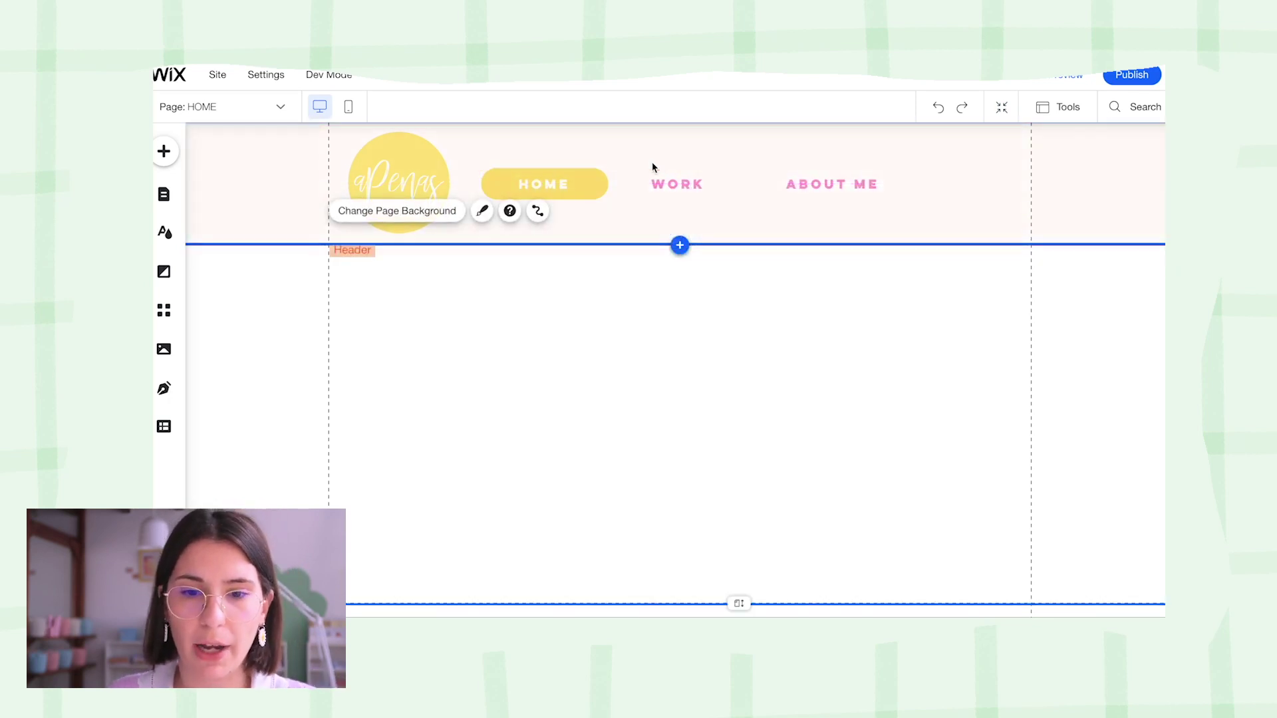
# Check the header logo's Show on All Pages option.
pyautogui.click(386, 181)
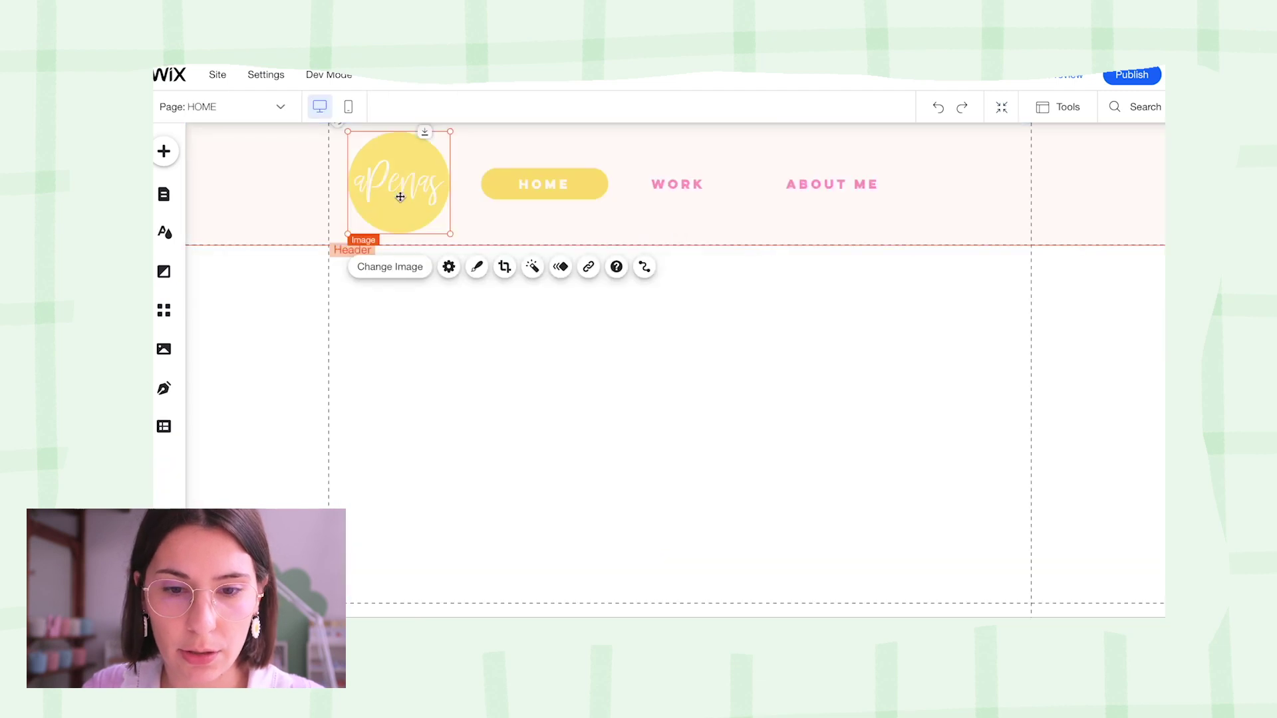
pyautogui.rightClick(400, 197)
pyautogui.scroll(-2, 502, 433)
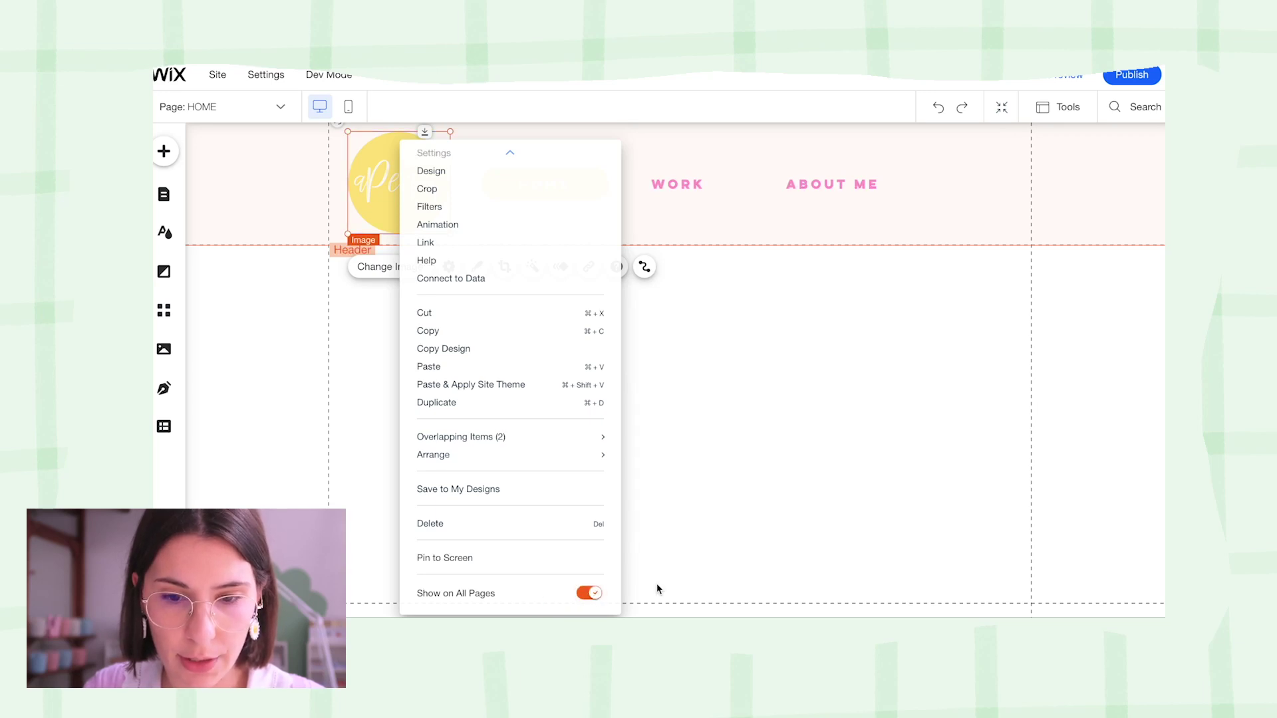
pyautogui.click(721, 536)
pyautogui.moveTo(720, 163)
pyautogui.mouseDown()
pyautogui.moveTo(710, 177)
pyautogui.moveTo(720, 177)
pyautogui.mouseUp()
pyautogui.click(652, 360)
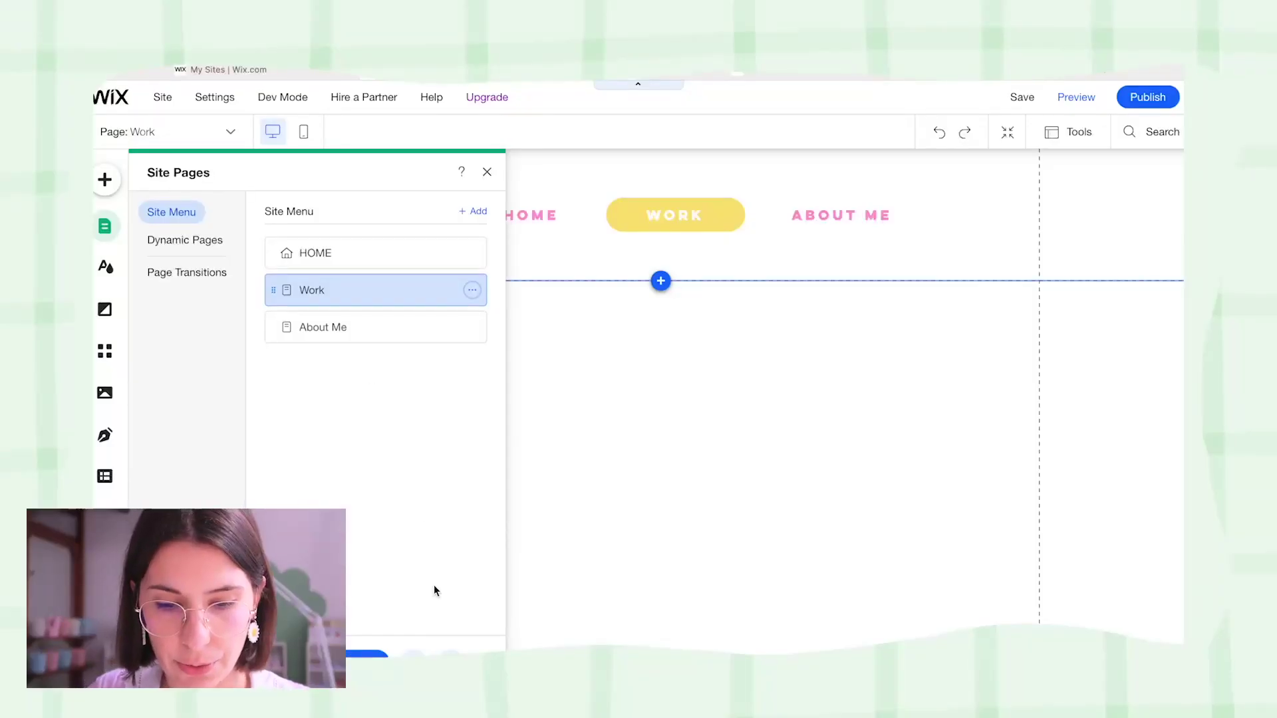
# Add a blank page to the site and name it People.
pyautogui.click(359, 655)
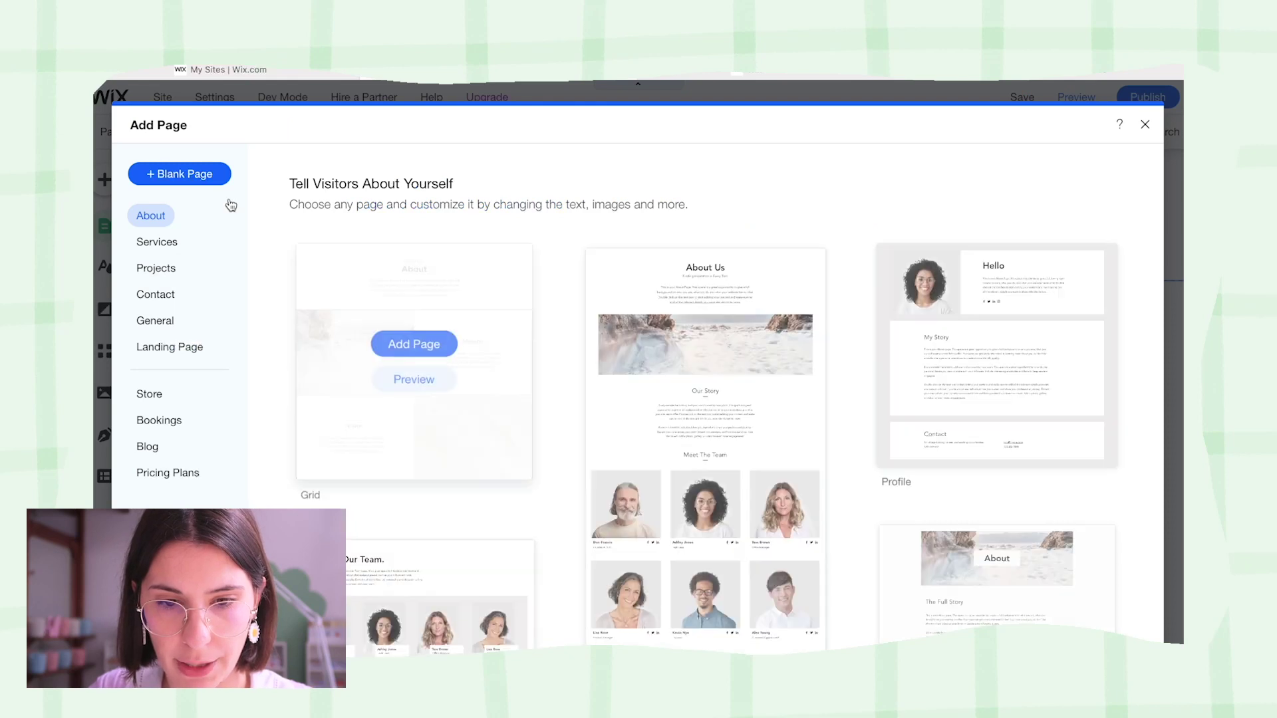
pyautogui.click(171, 173)
pyautogui.click(104, 227)
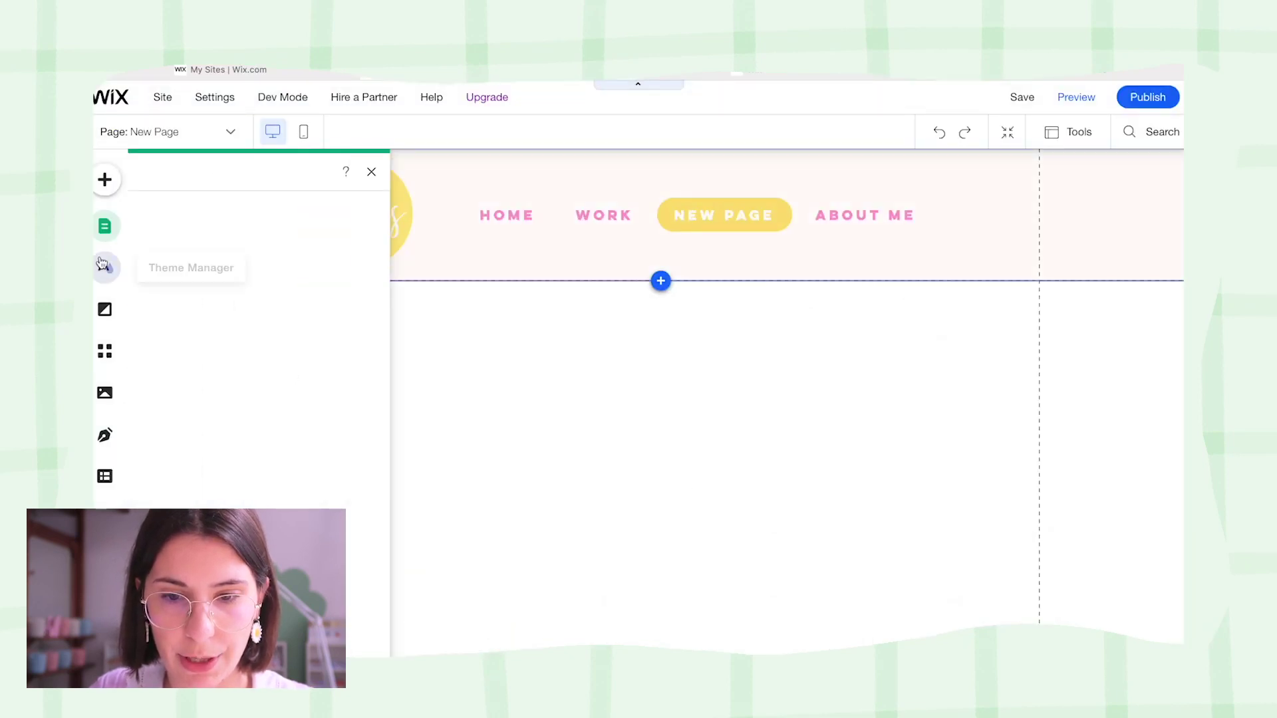
pyautogui.write('P')
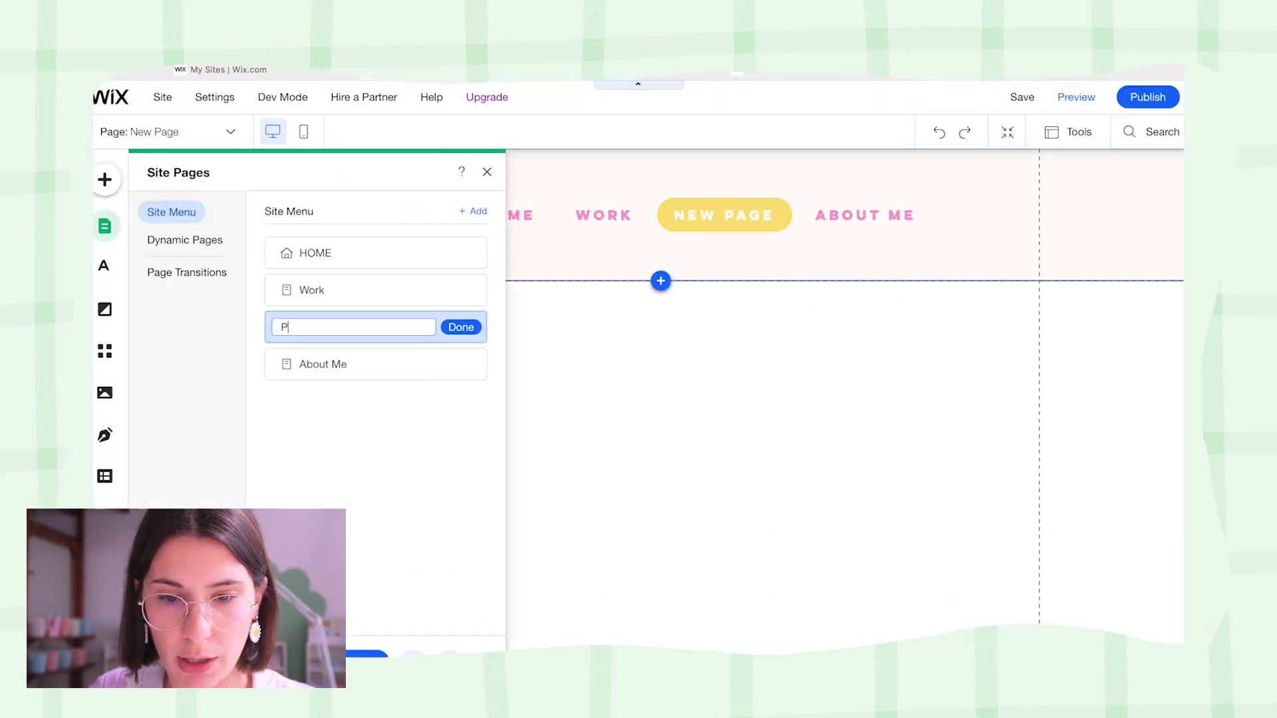
pyautogui.write('ep')
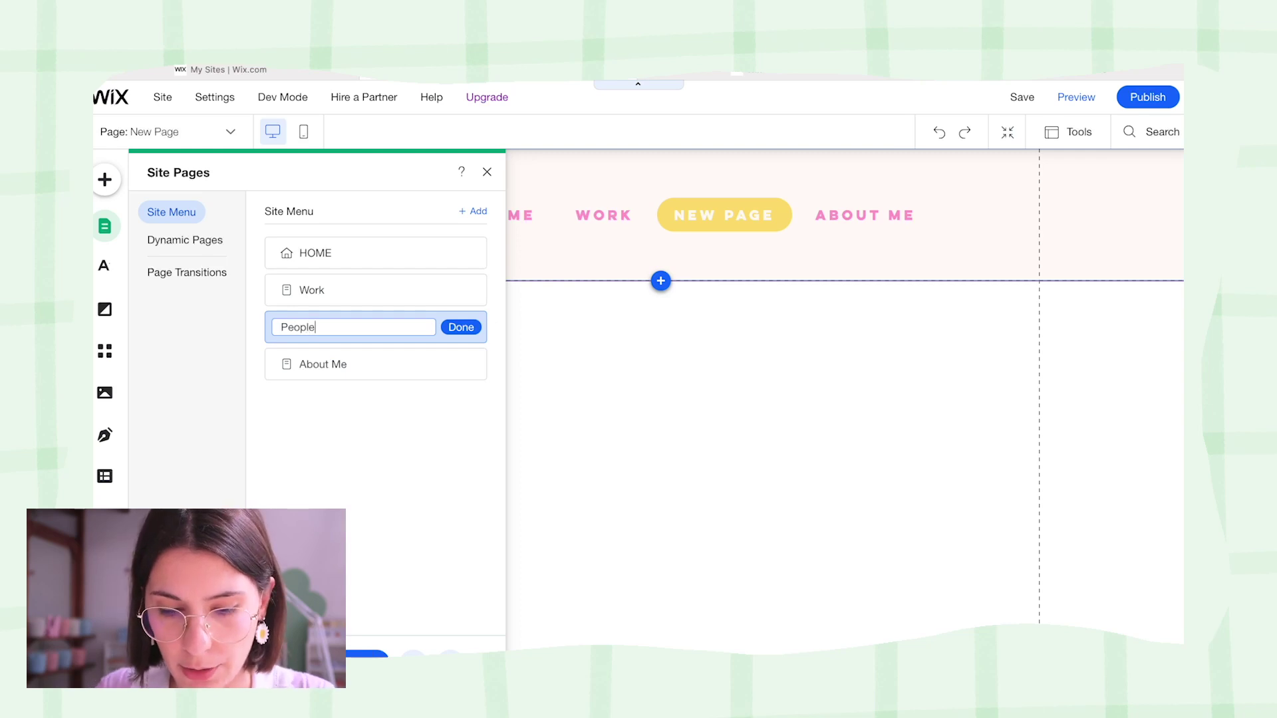
pyautogui.press('Return')
# Make the People page a subpage of Work and preview the site's Work submenu.
pyautogui.click(473, 331)
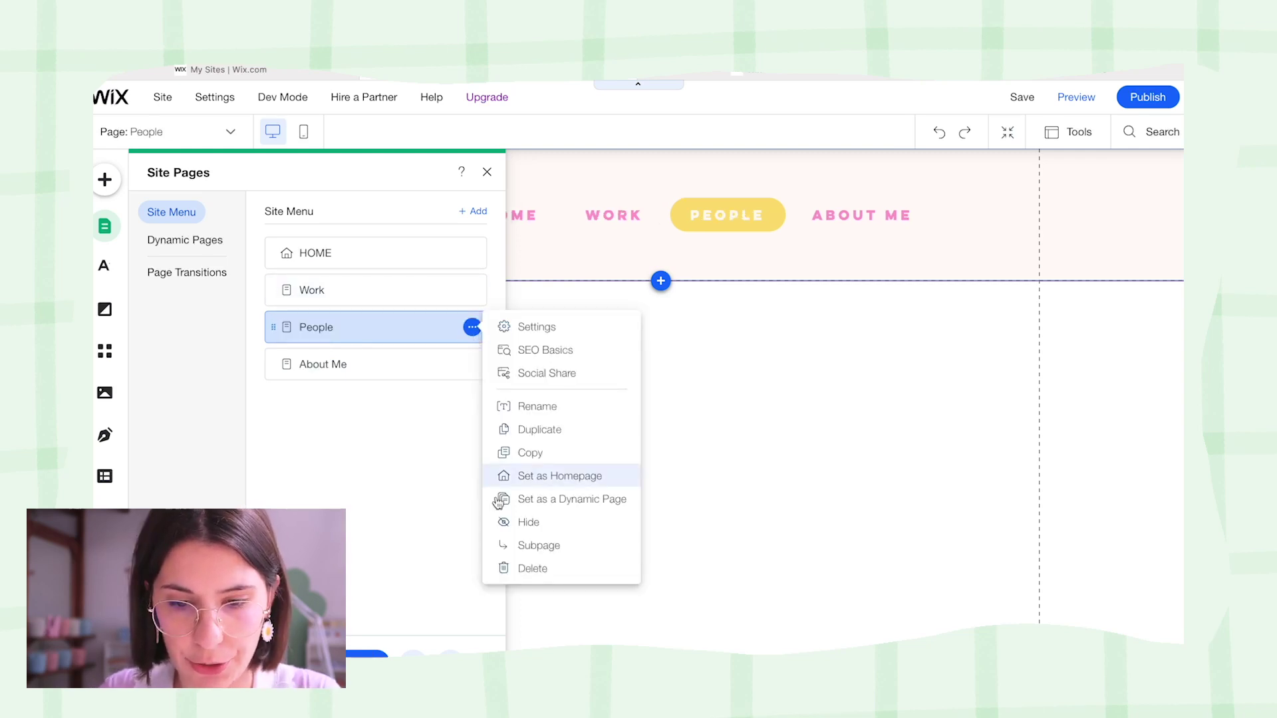
pyautogui.click(529, 547)
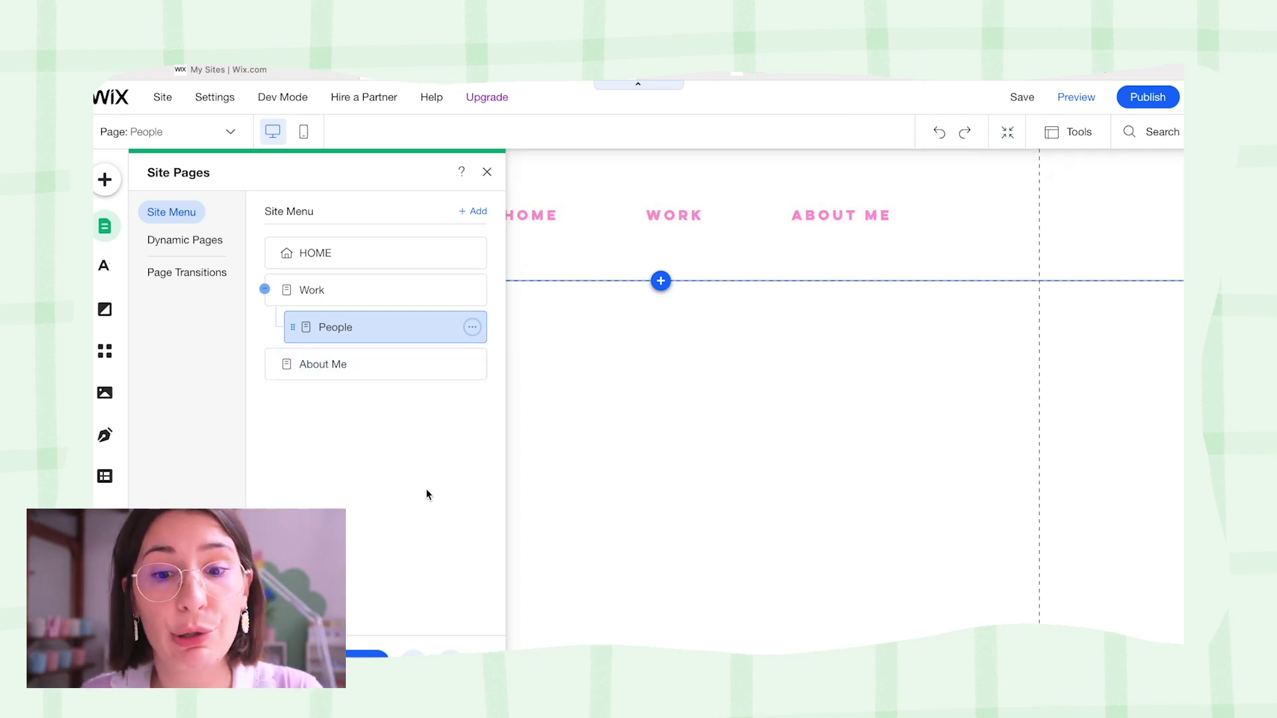
pyautogui.click(704, 425)
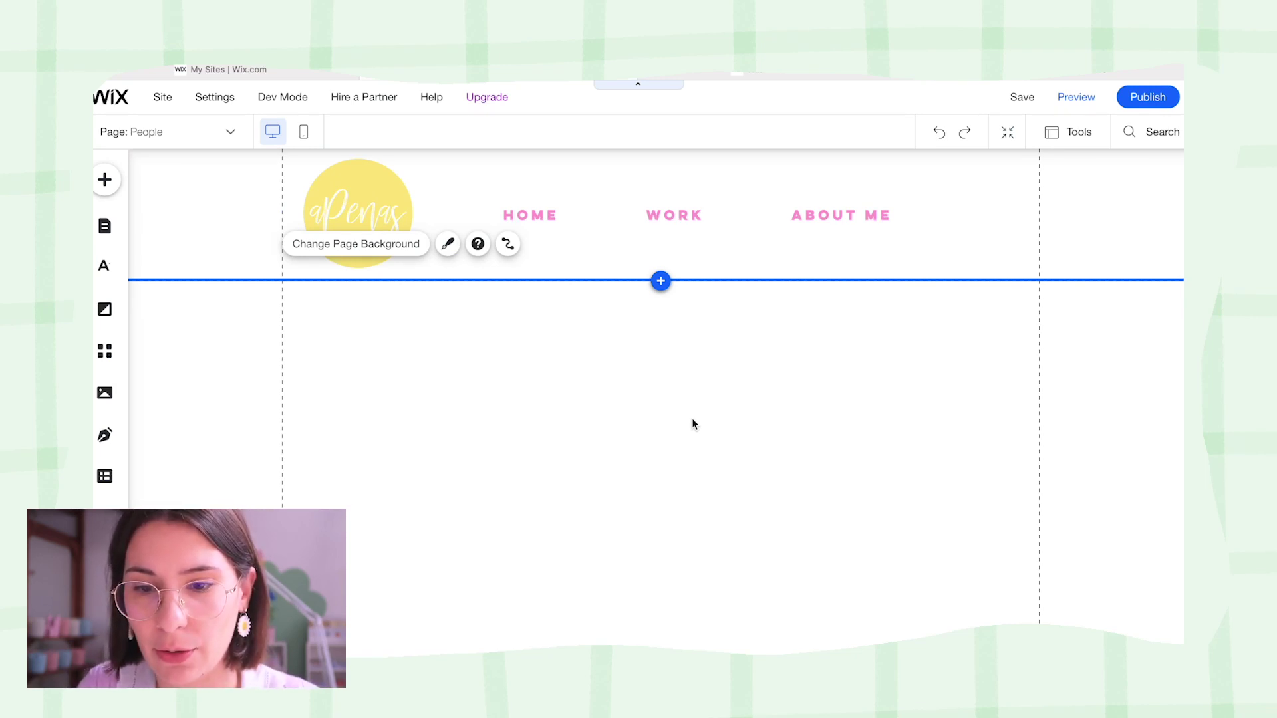
pyautogui.click(1078, 98)
pyautogui.moveTo(675, 195)
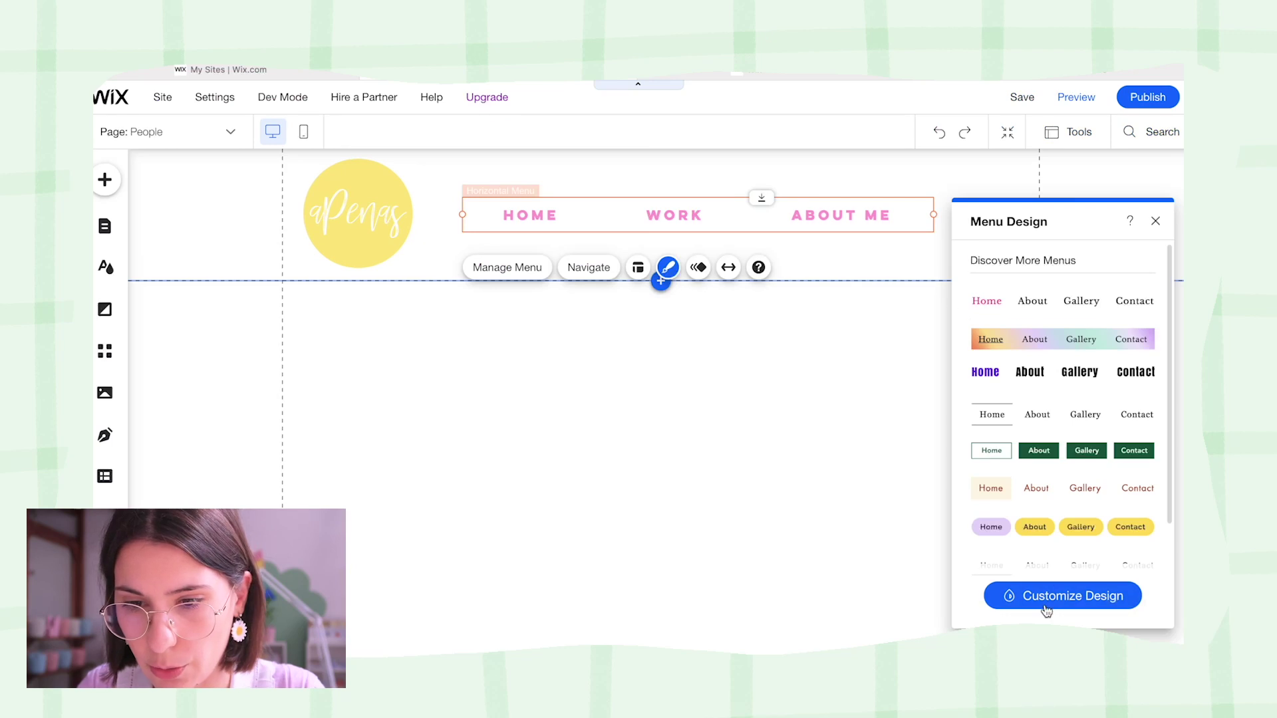
# Review the Background Fills and Borders design options of the menu's Submenu container.
pyautogui.click(1048, 600)
pyautogui.click(1058, 292)
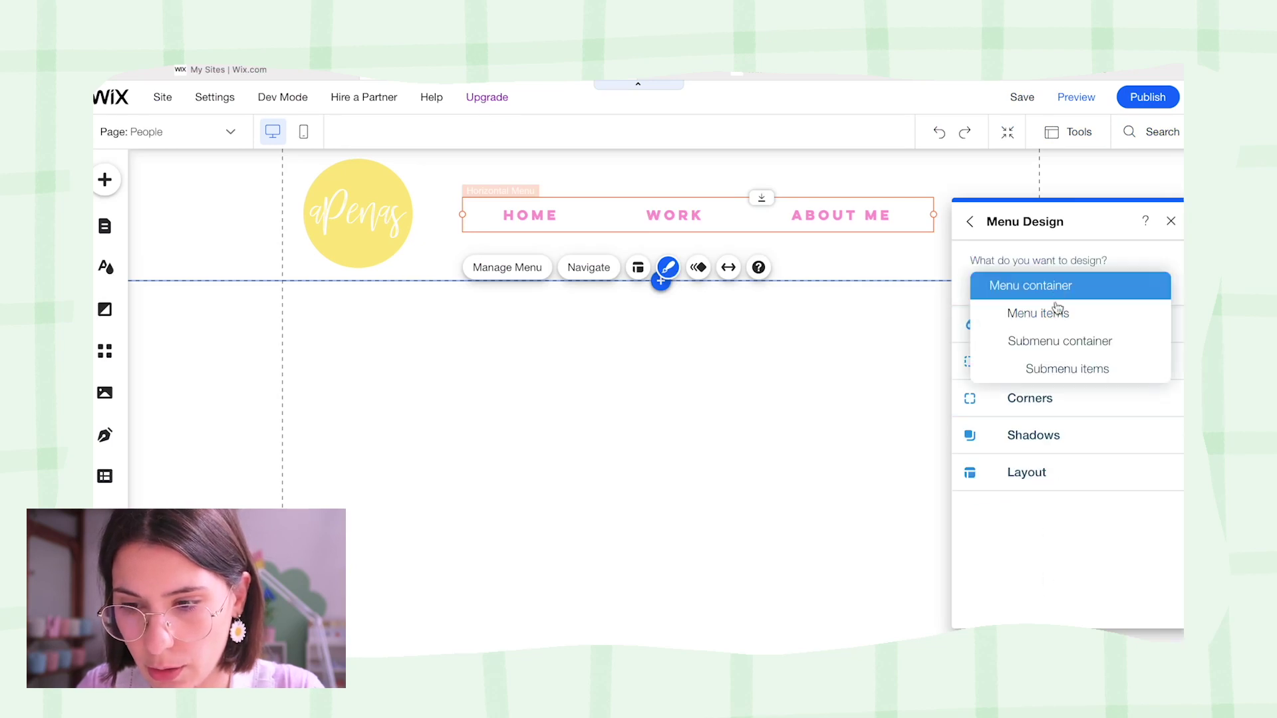
pyautogui.click(1063, 351)
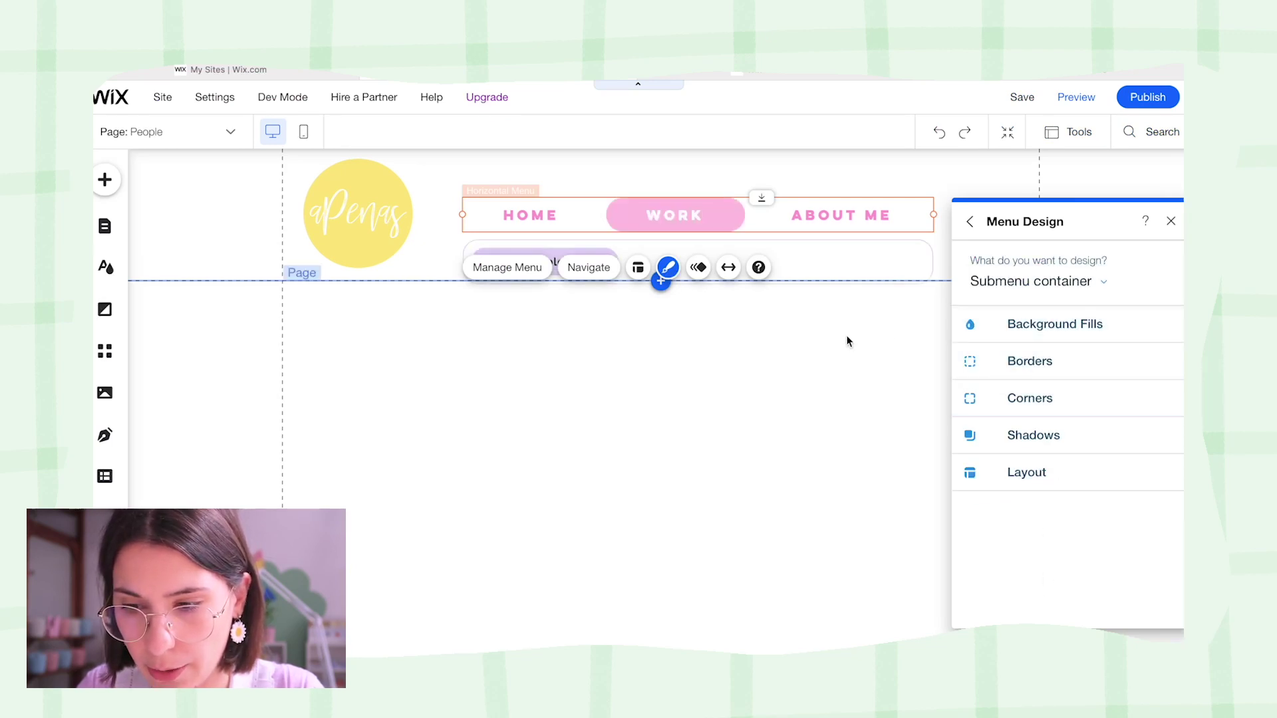
pyautogui.click(1065, 326)
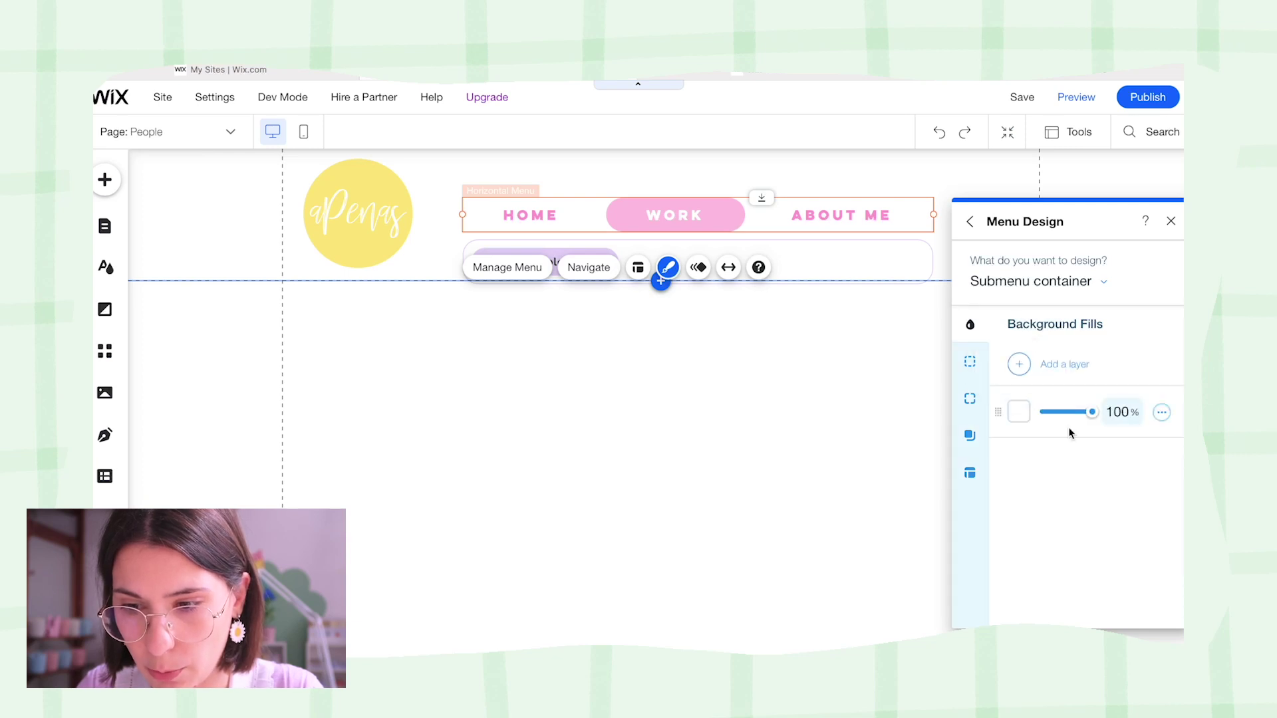
pyautogui.click(969, 361)
pyautogui.click(1057, 282)
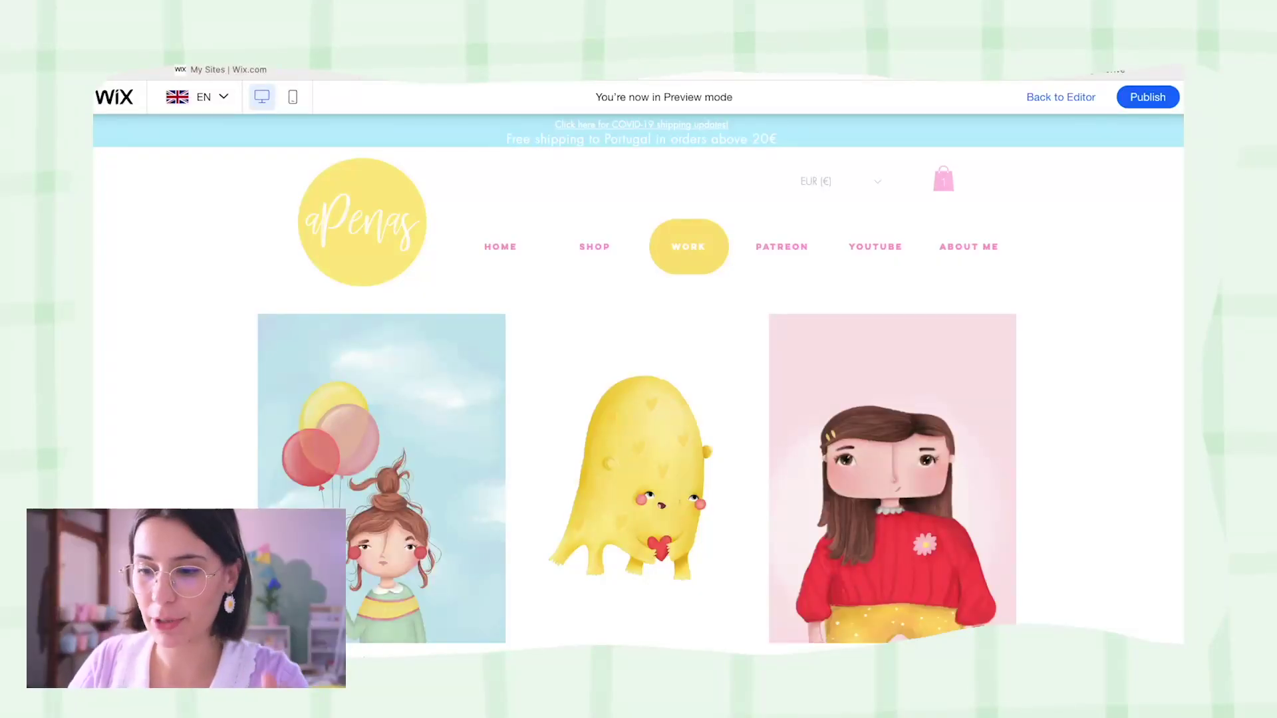
# Look through the illustration category thumbnails on the existing aPenas site's Work page.
pyautogui.scroll(-1, 817, 360)
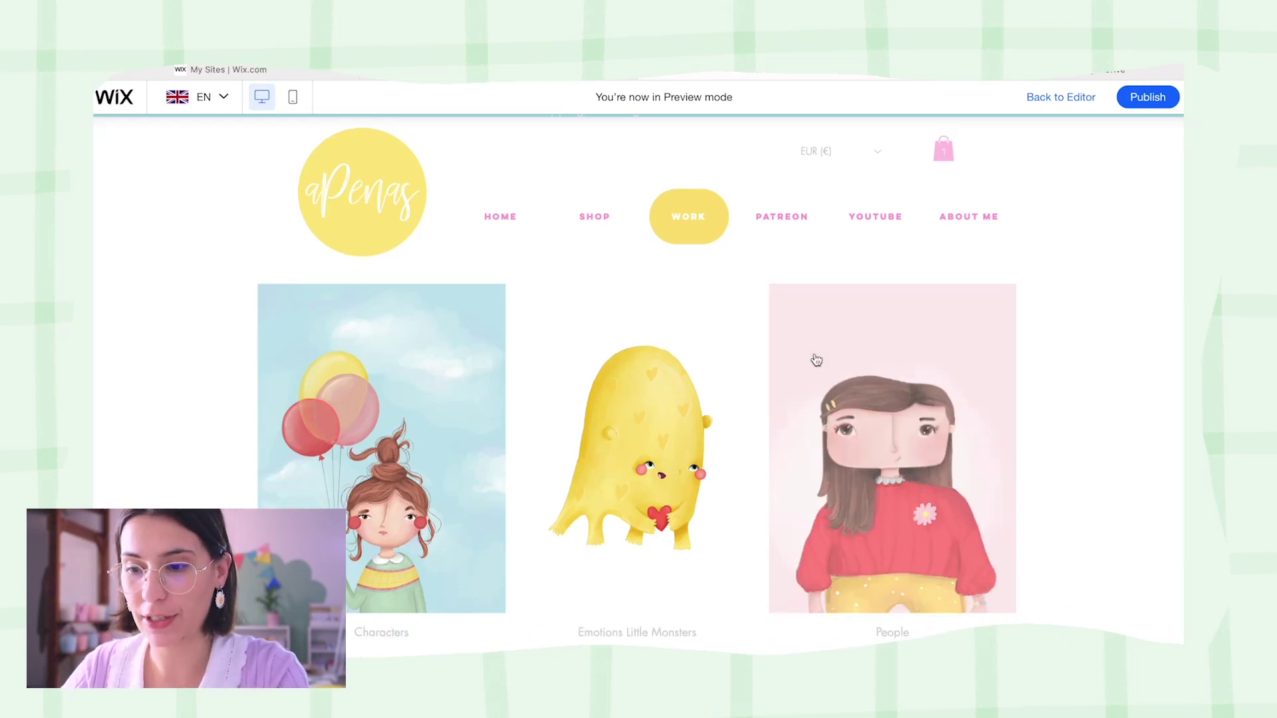
pyautogui.scroll(-10, 816, 359)
pyautogui.scroll(2, 874, 510)
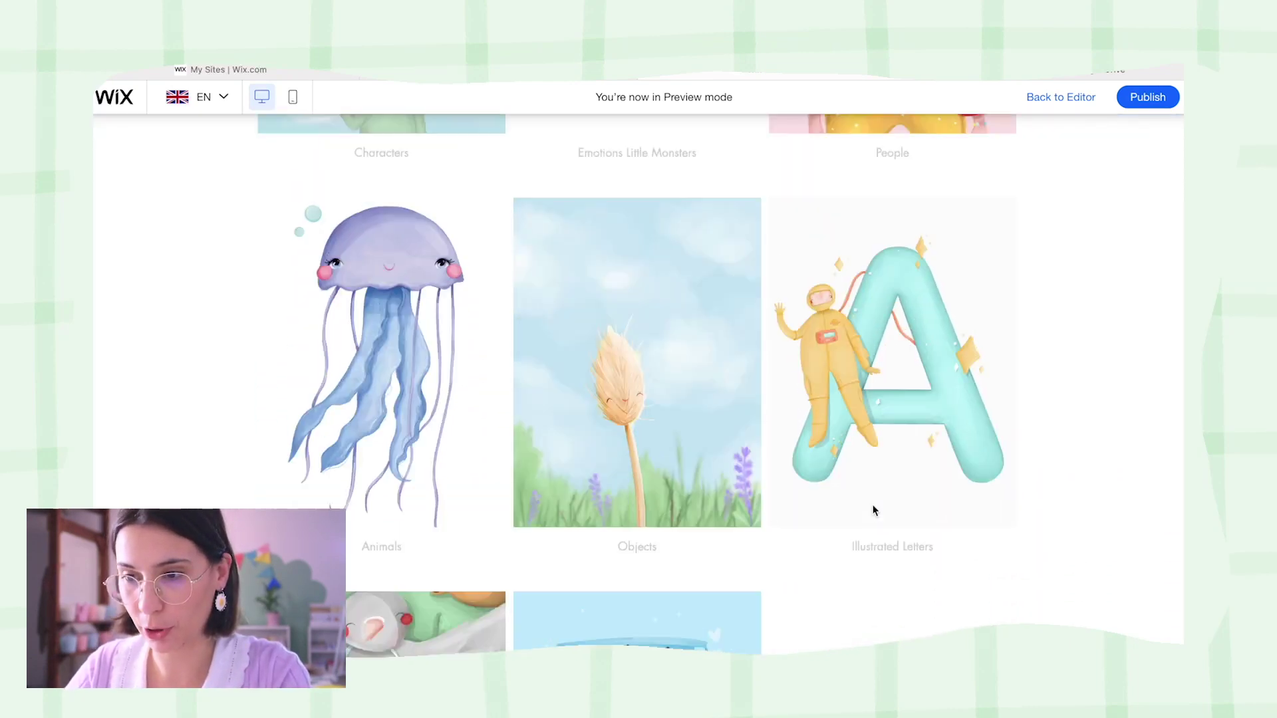
pyautogui.scroll(8, 872, 504)
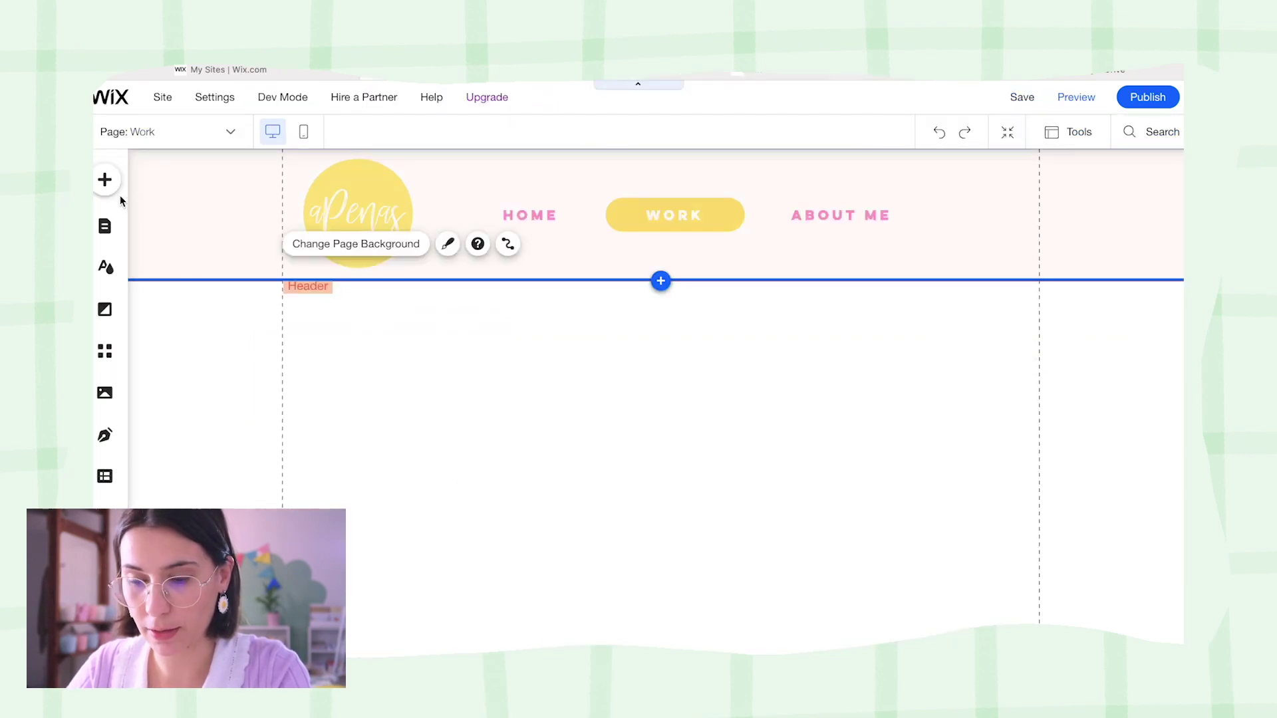
# Browse the gallery elements available for the Work page and compare their layouts with the existing site's image grid.
pyautogui.click(107, 181)
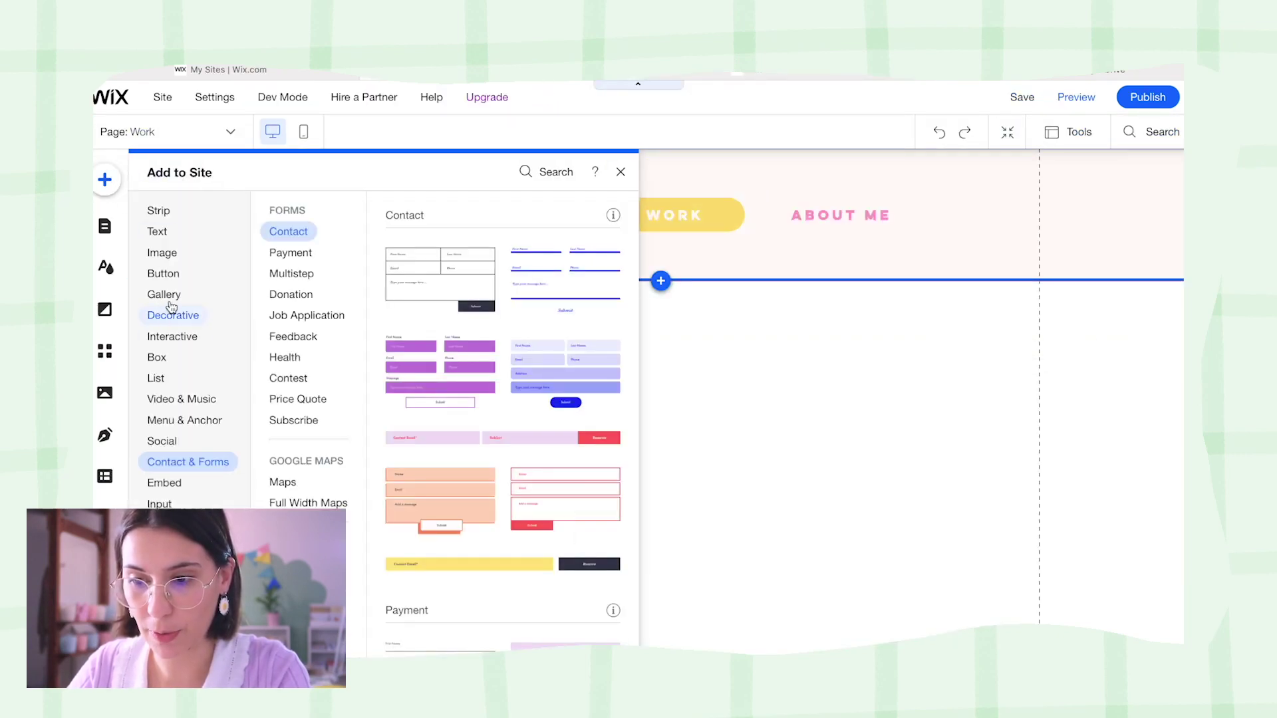
pyautogui.click(167, 314)
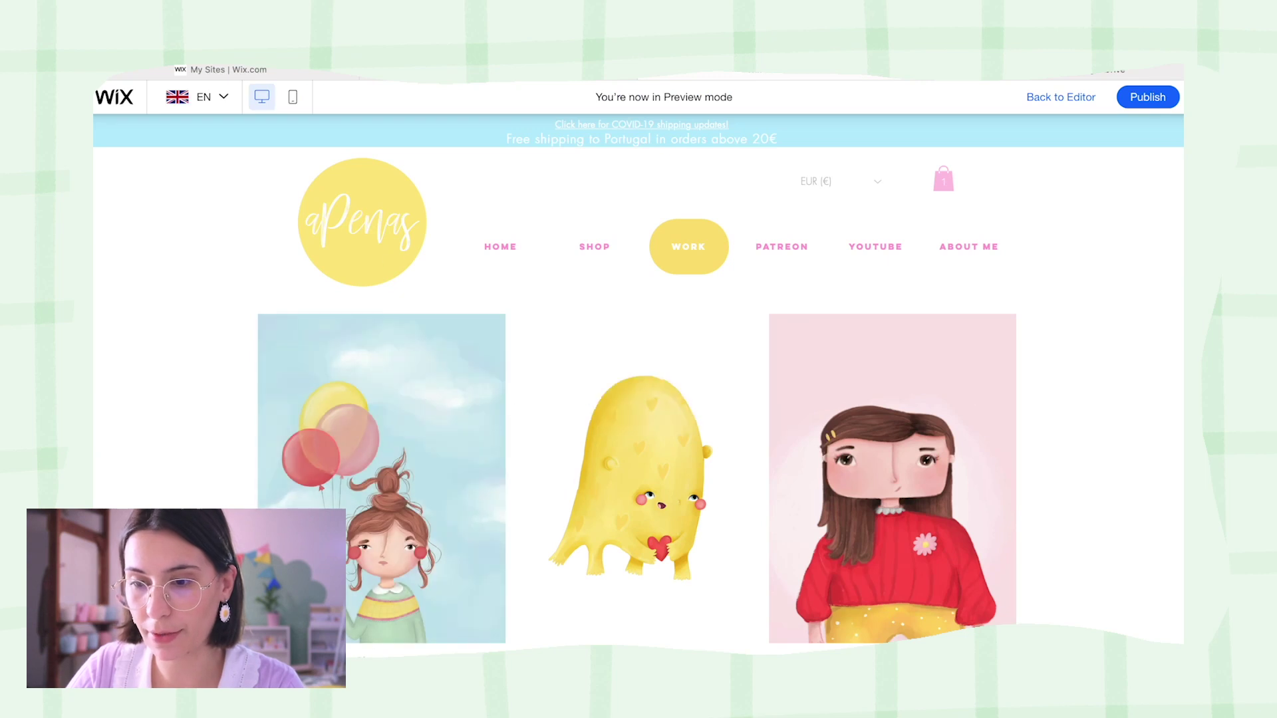
pyautogui.scroll(-2, 271, 418)
pyautogui.scroll(2, 271, 417)
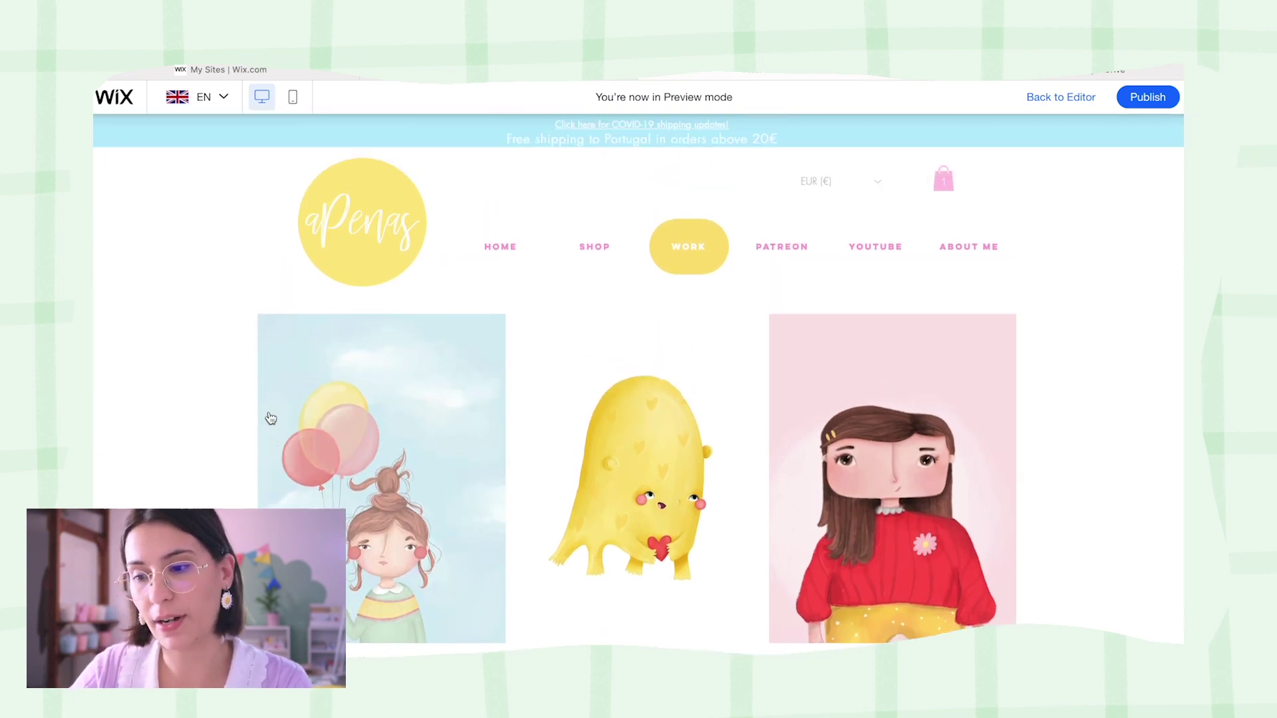
pyautogui.scroll(-2, 207, 473)
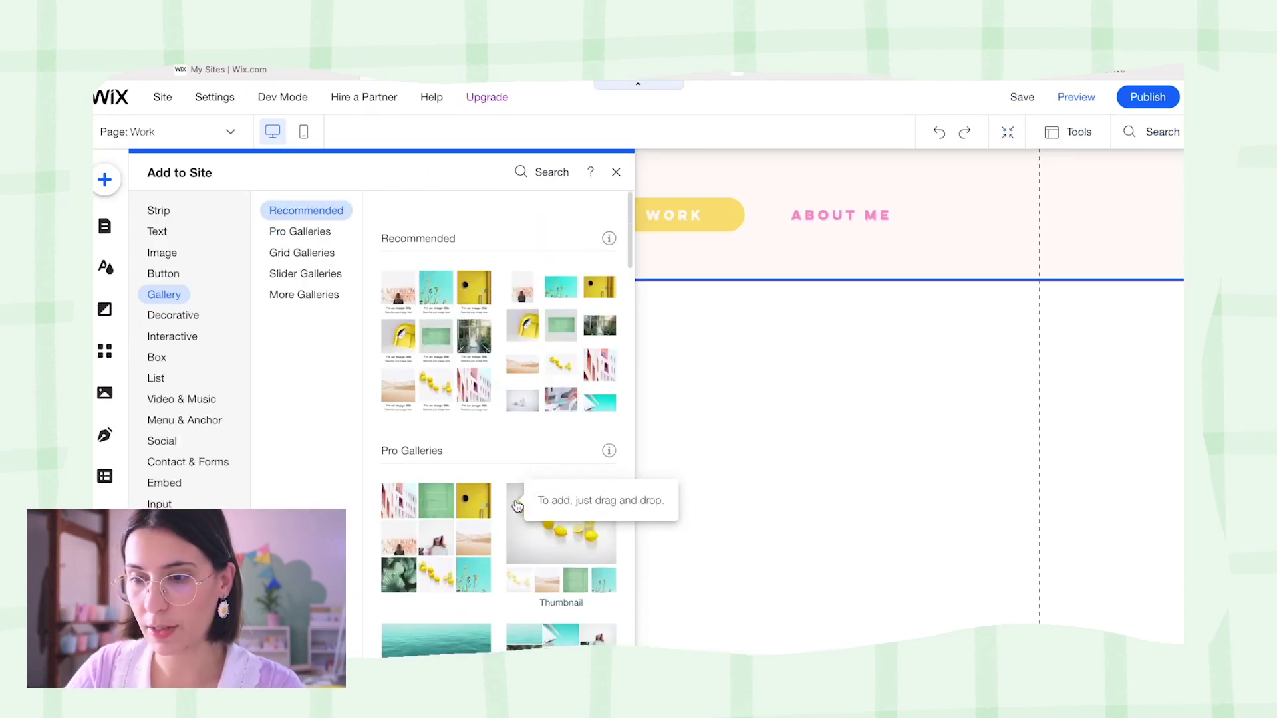
pyautogui.scroll(-1, 518, 507)
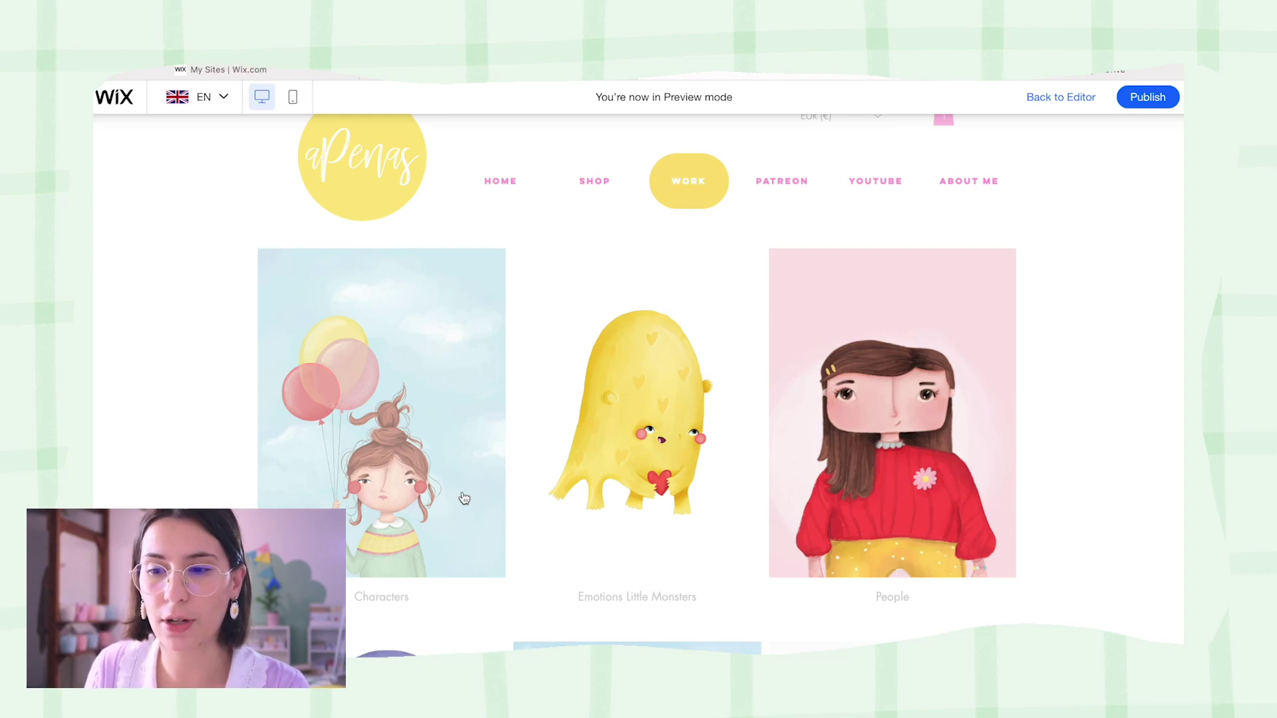
# Examine the three-column arrangement of titled category images on the existing site's Work page.
pyautogui.scroll(-4, 245, 490)
pyautogui.scroll(-1, 260, 453)
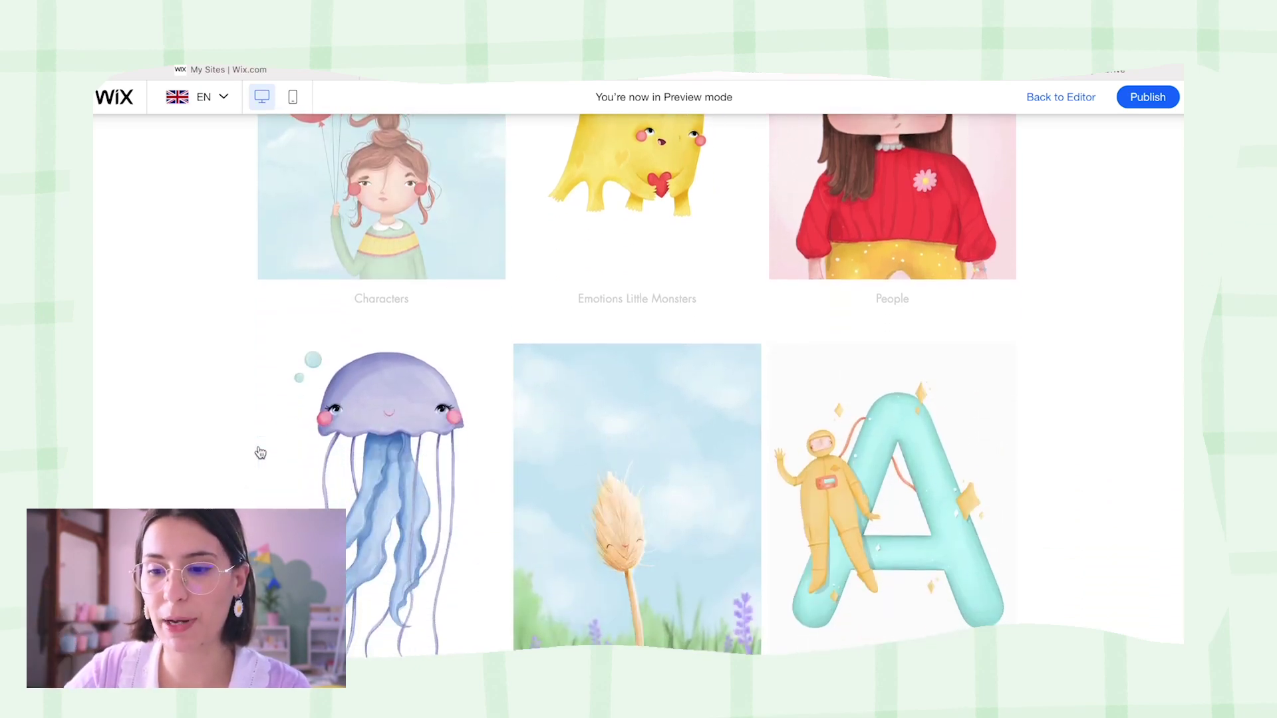
pyautogui.scroll(6, 257, 451)
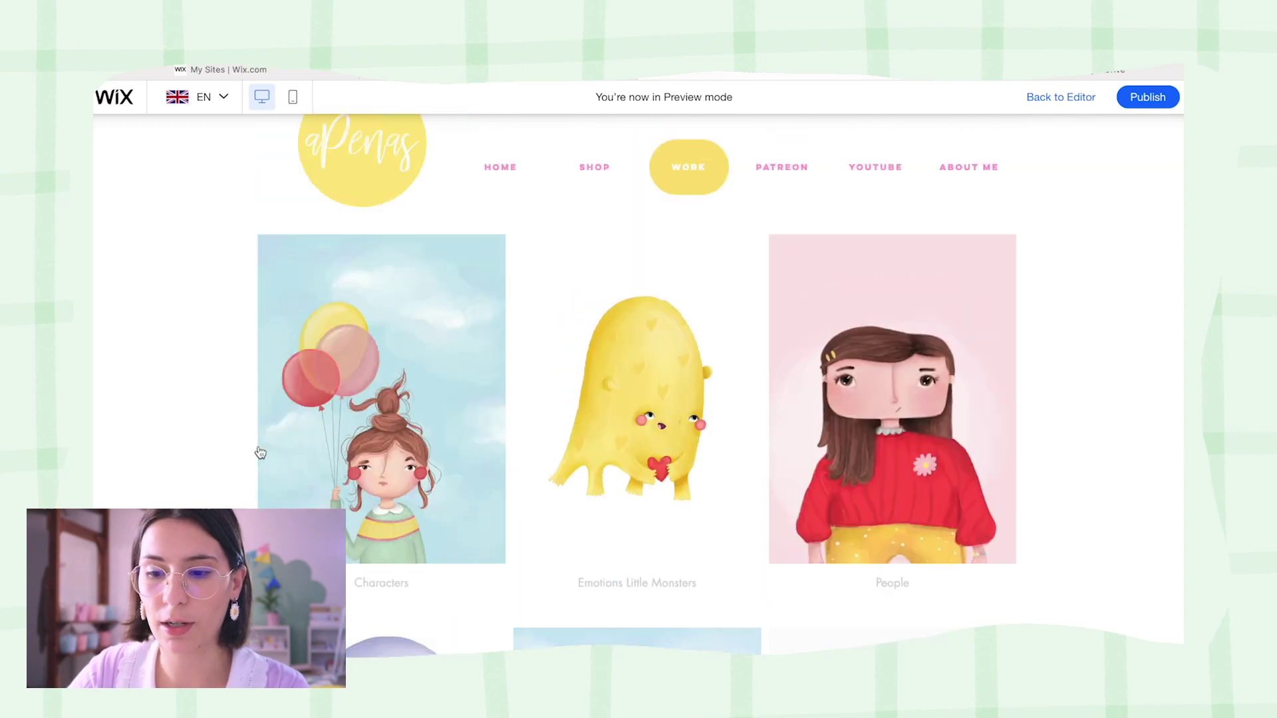
pyautogui.scroll(-3, 202, 425)
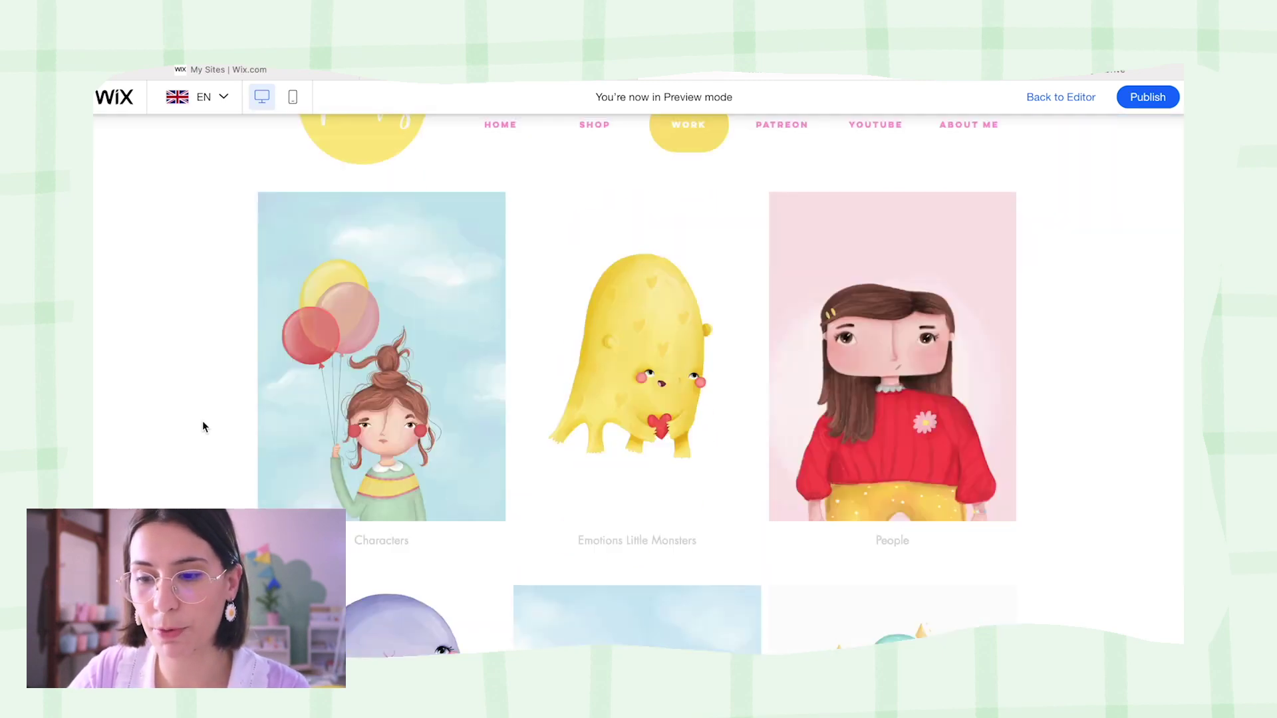
pyautogui.scroll(-7, 228, 413)
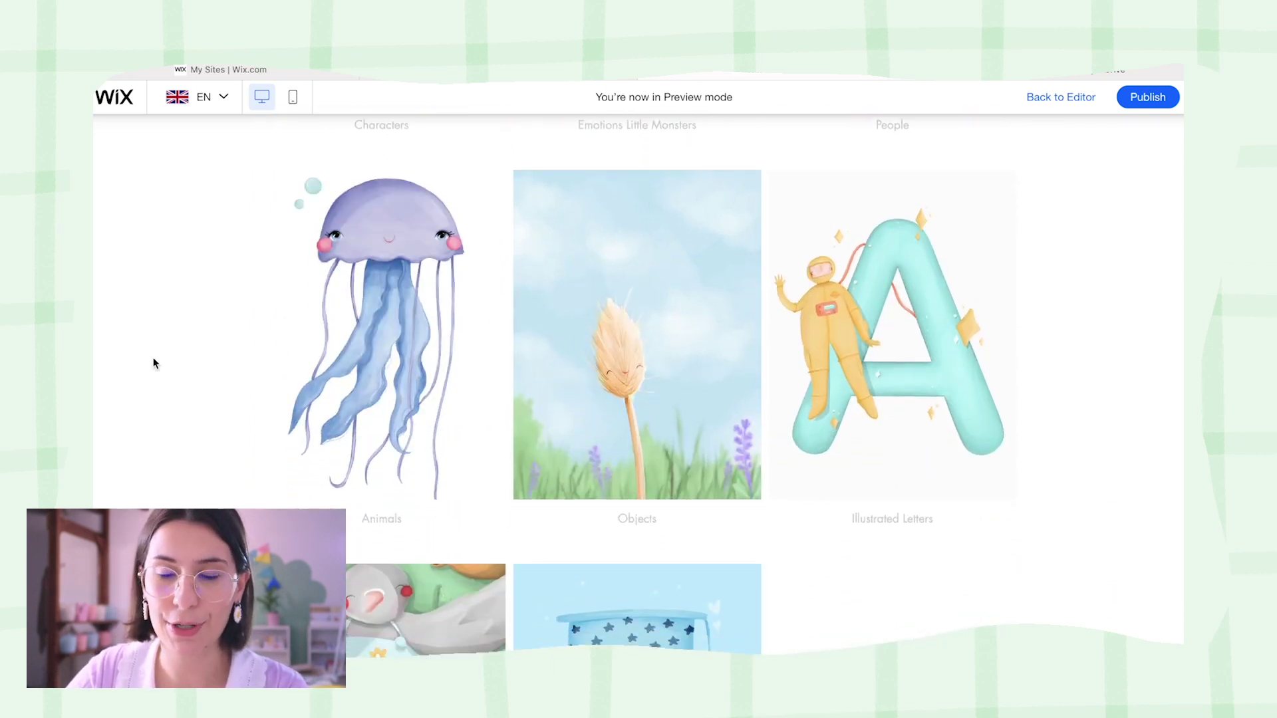
pyautogui.scroll(7, 153, 359)
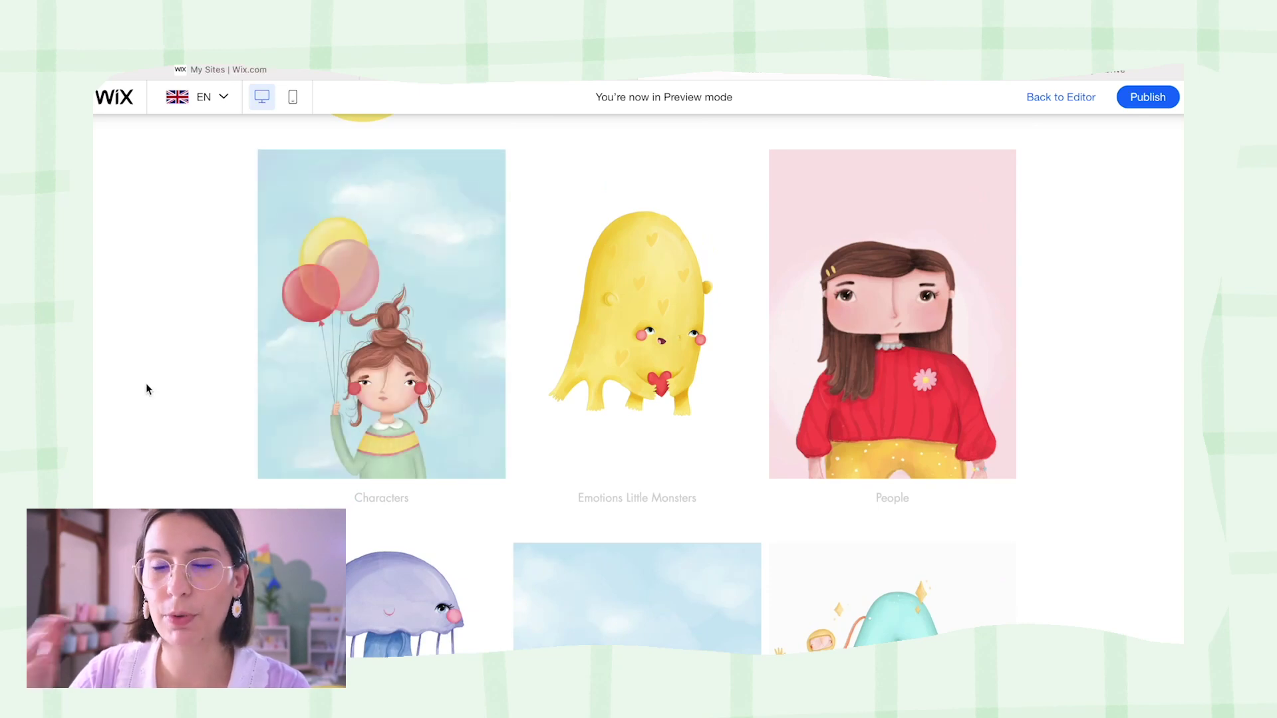
pyautogui.scroll(-1, 147, 389)
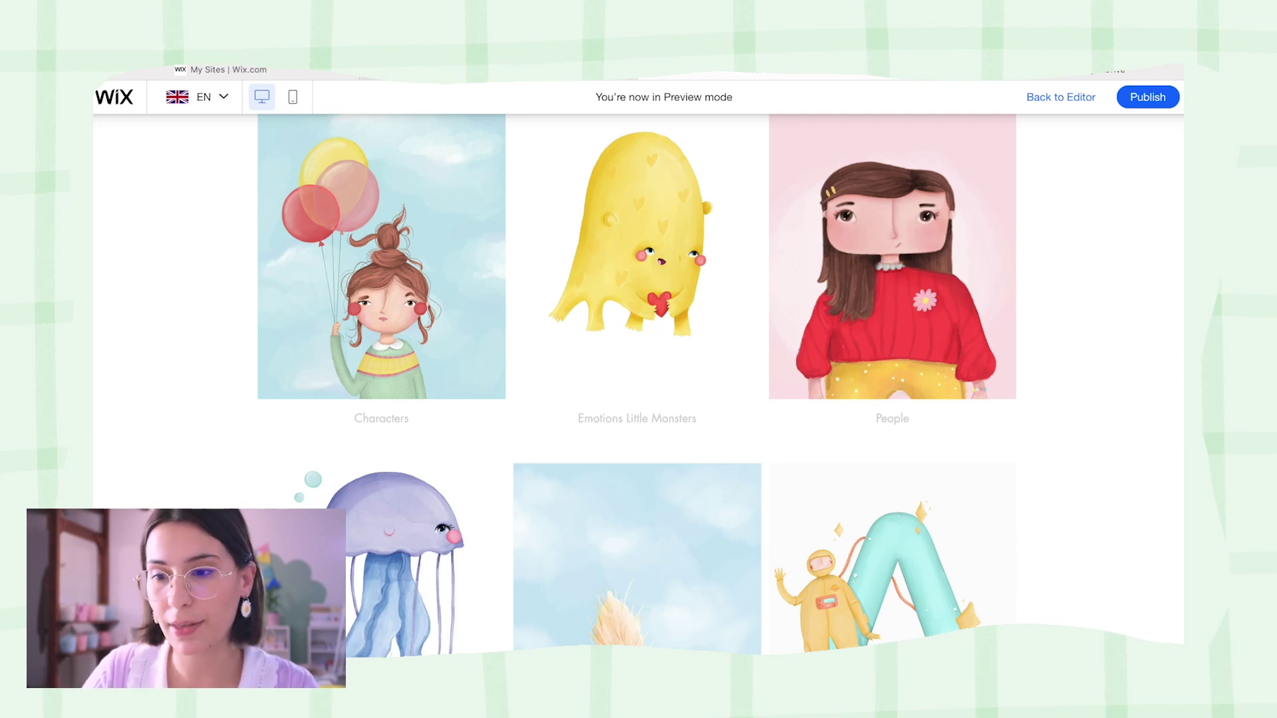
# Add the recommended three-column gallery with image titles below the Work page header and widen it to both page margins.
pyautogui.click(432, 69)
pyautogui.moveTo(446, 349); pyautogui.dragTo(696, 541)
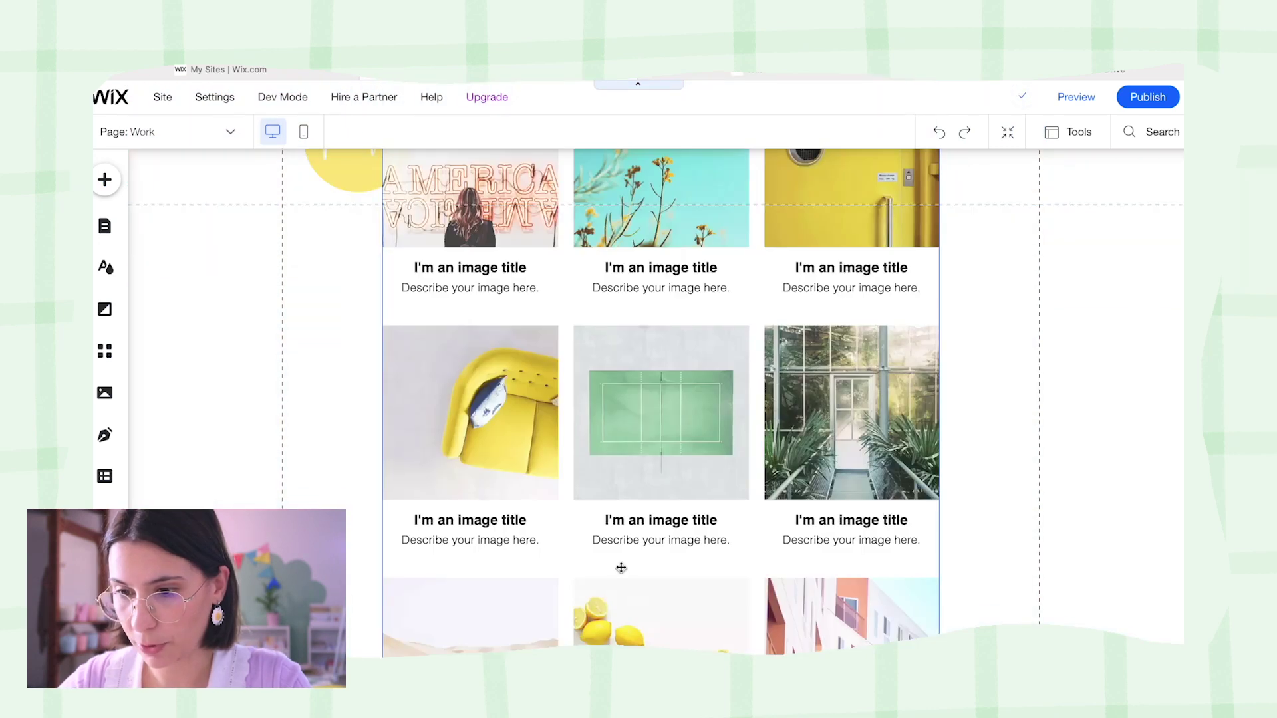
pyautogui.moveTo(621, 316); pyautogui.dragTo(639, 436)
pyautogui.moveTo(374, 200); pyautogui.dragTo(282, 205)
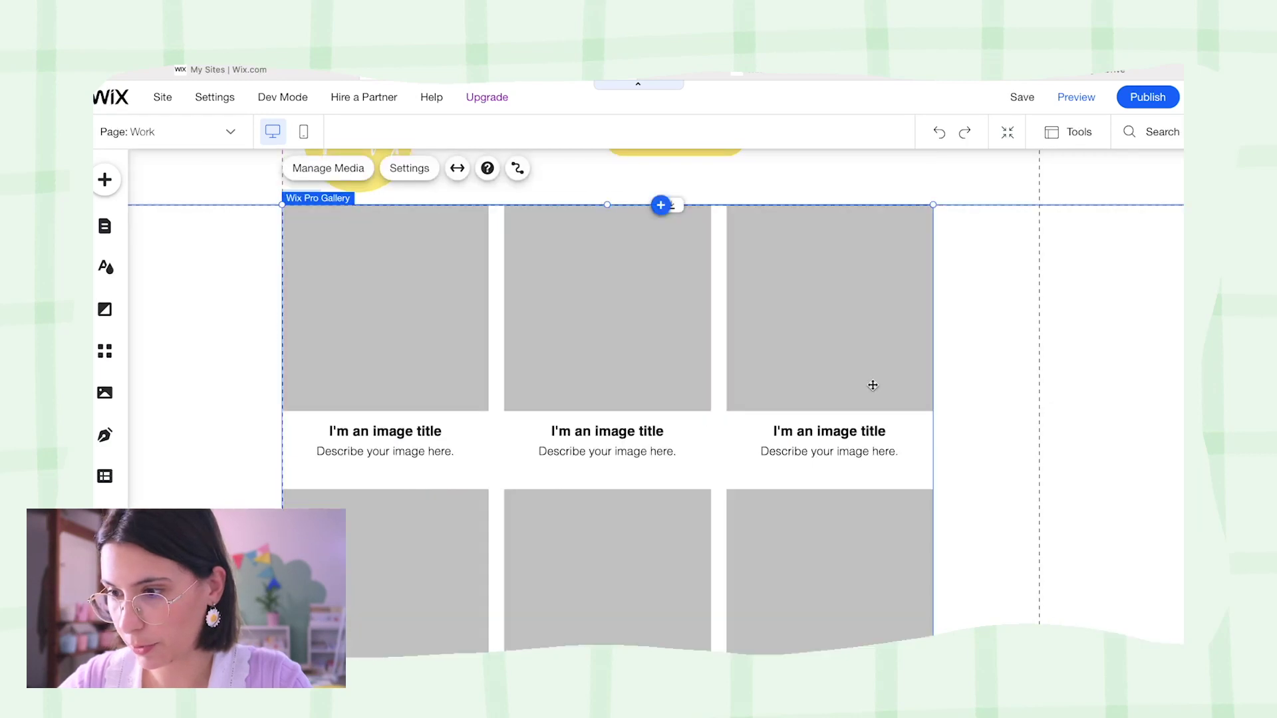
pyautogui.moveTo(935, 202); pyautogui.dragTo(1039, 197)
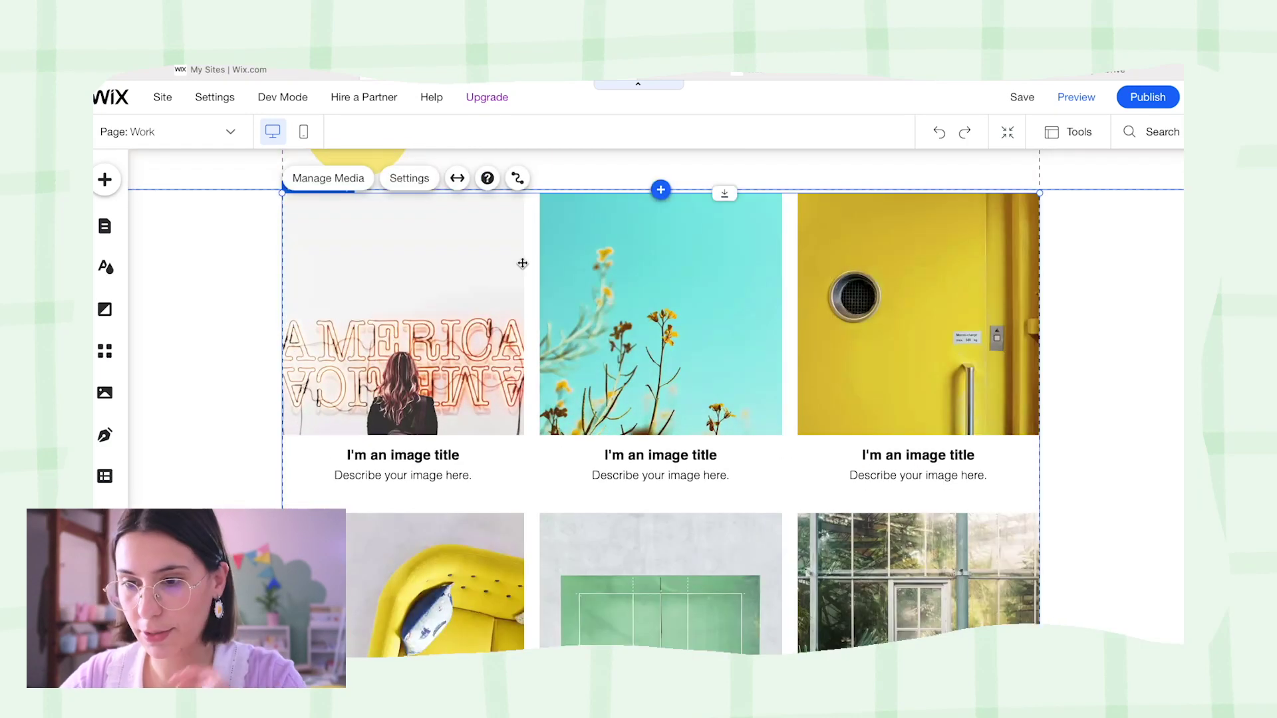
# Remove all the sample photos from the Work page gallery.
pyautogui.click(343, 180)
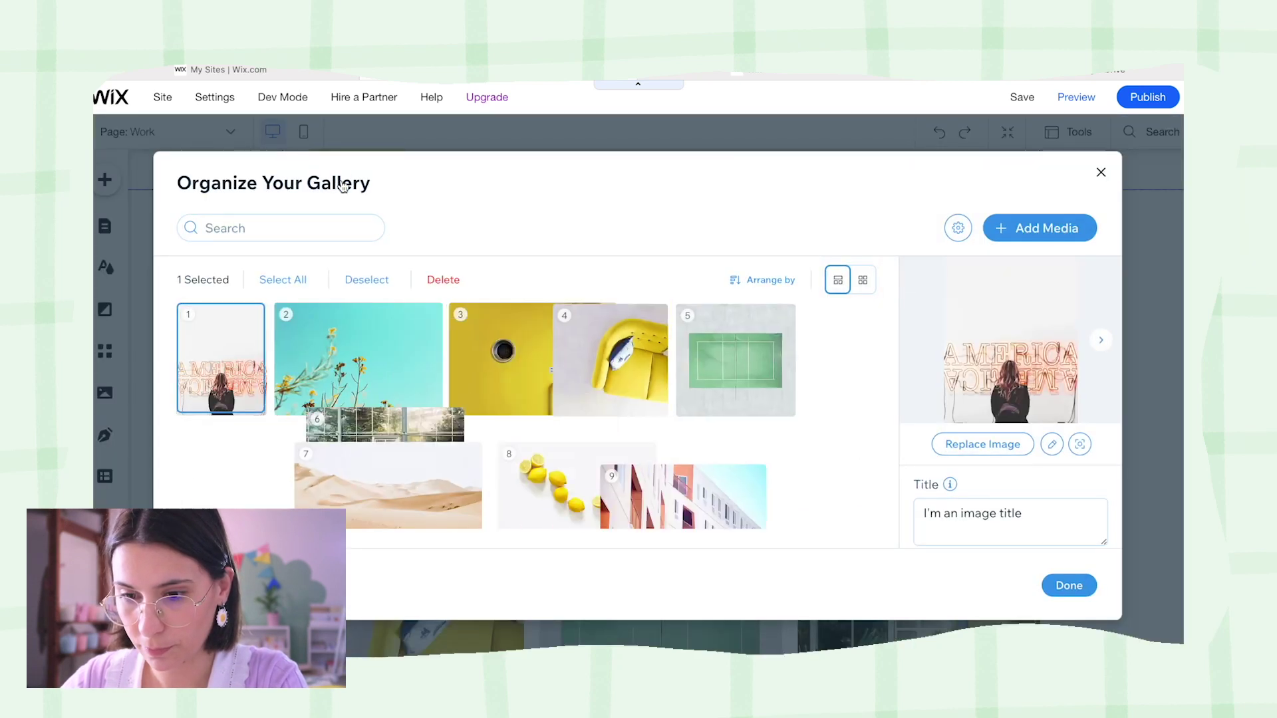
pyautogui.click(249, 324)
pyautogui.click(250, 327)
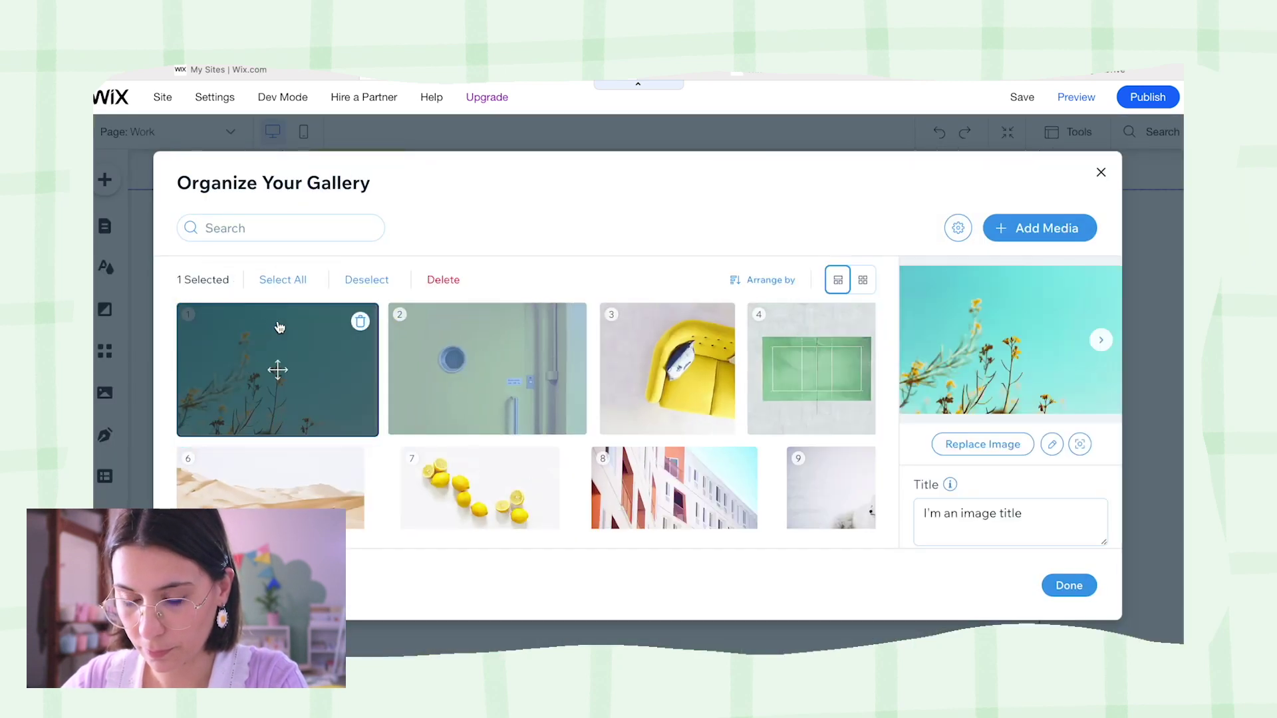
pyautogui.click(357, 324)
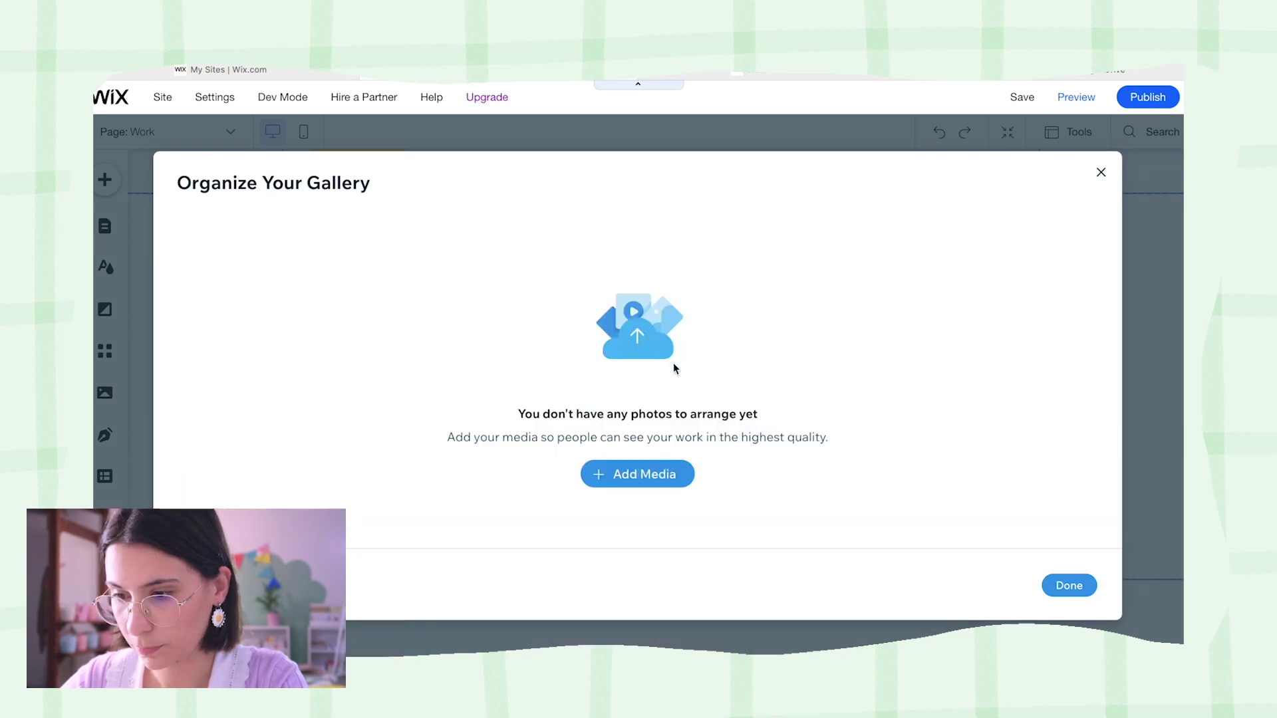
# Add nine of the illustrator's own images from the site files to the emptied Work page gallery.
pyautogui.click(644, 475)
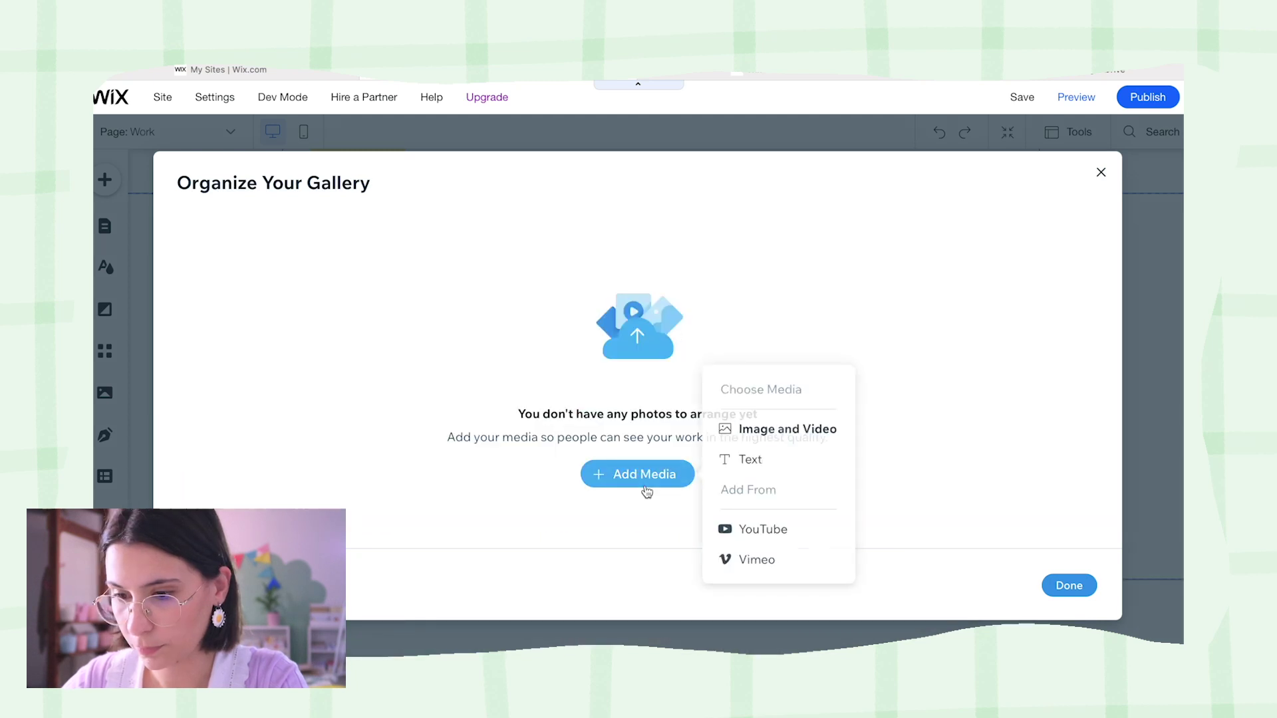
pyautogui.click(741, 433)
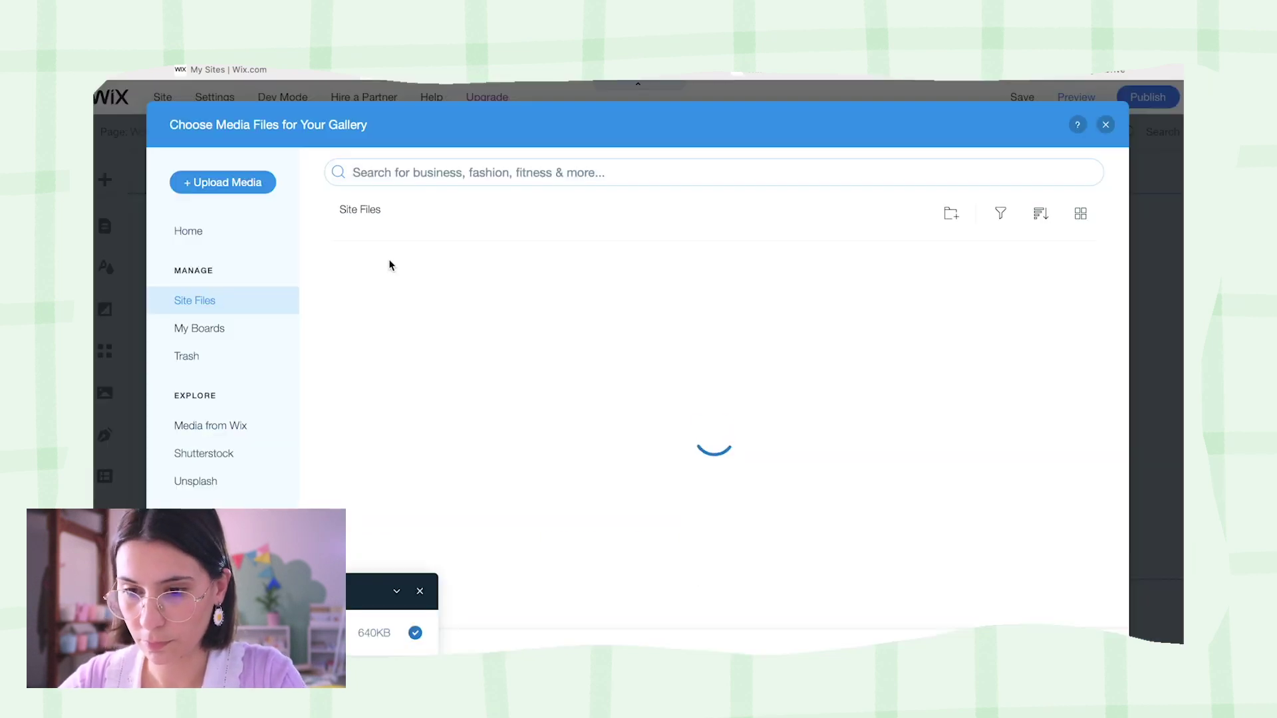
pyautogui.click(397, 591)
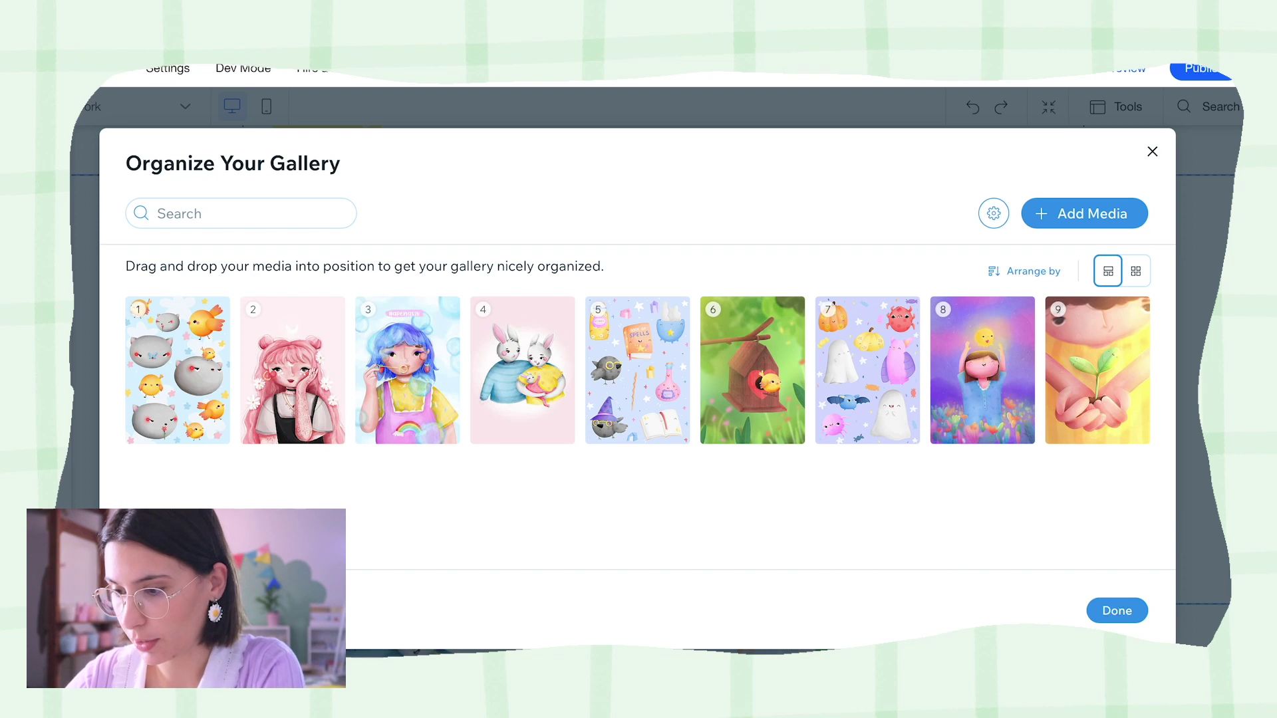
pyautogui.click(1117, 611)
pyautogui.scroll(-10, 971, 486)
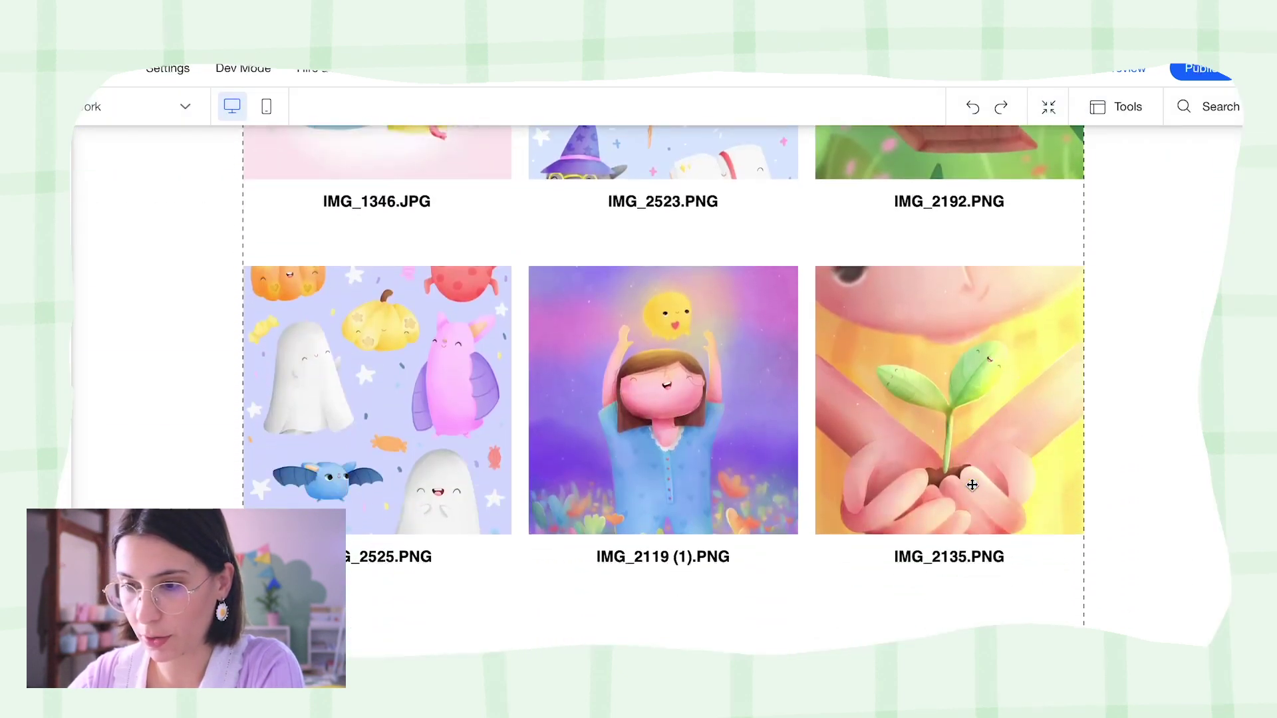
pyautogui.scroll(10, 971, 486)
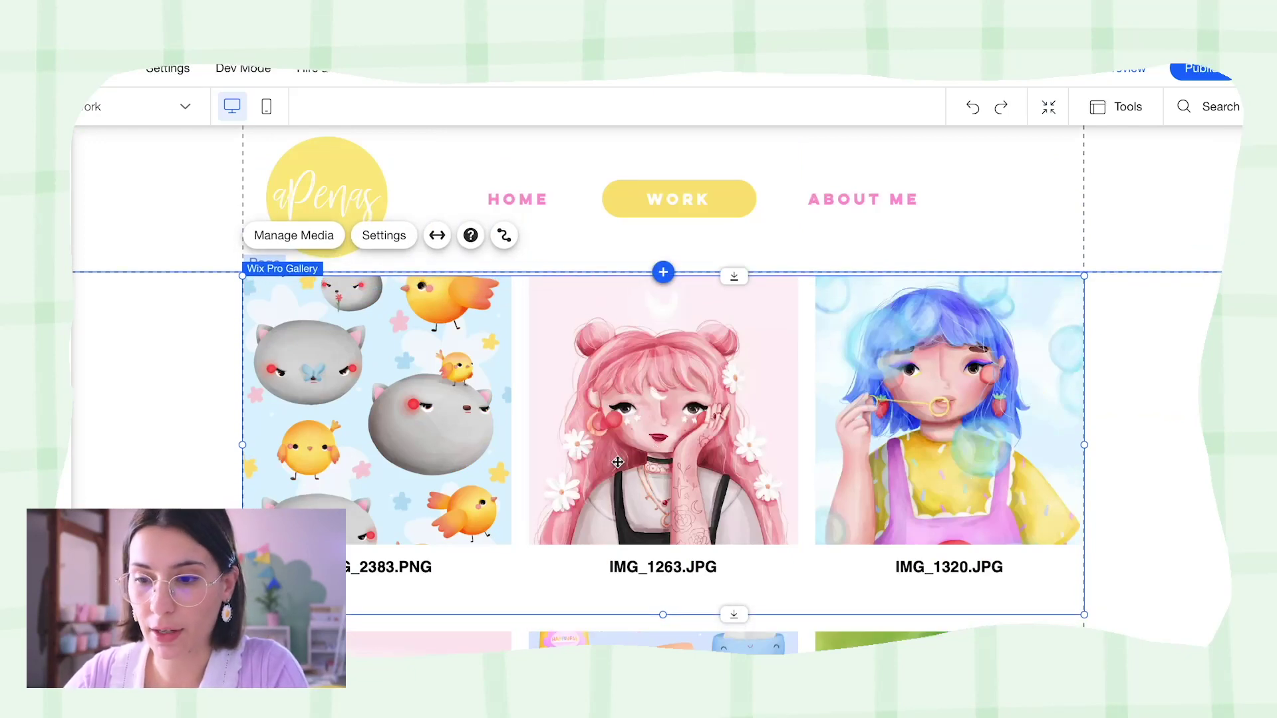
# Try the Masonry layout for the Work page gallery, return to Grid, and set the image ratio to 3:4.
pyautogui.click(392, 235)
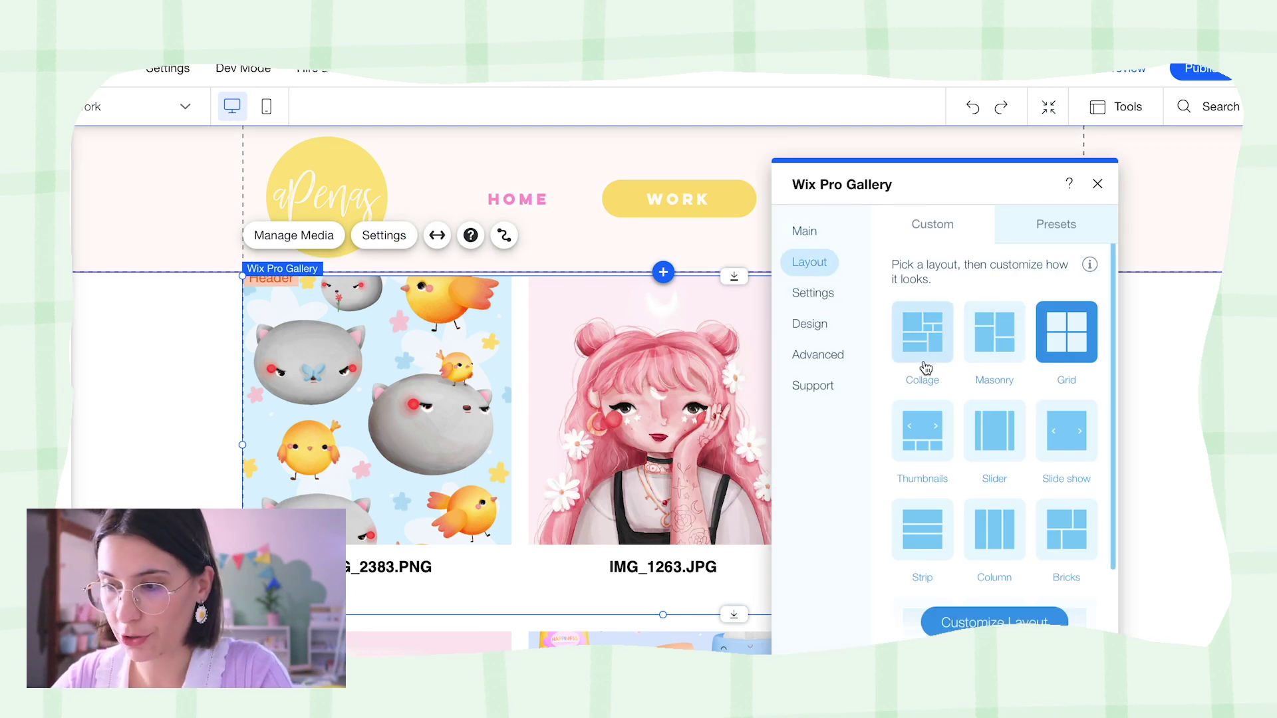
pyautogui.click(995, 343)
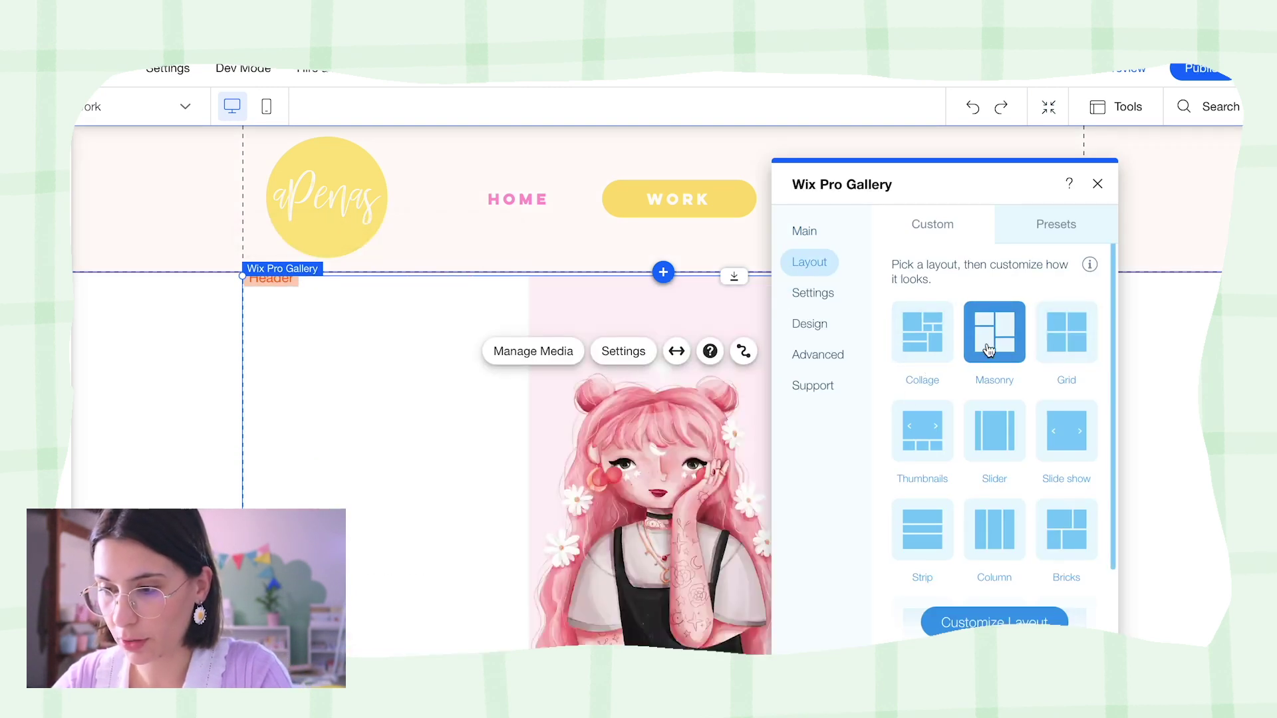
pyautogui.scroll(-10, 615, 525)
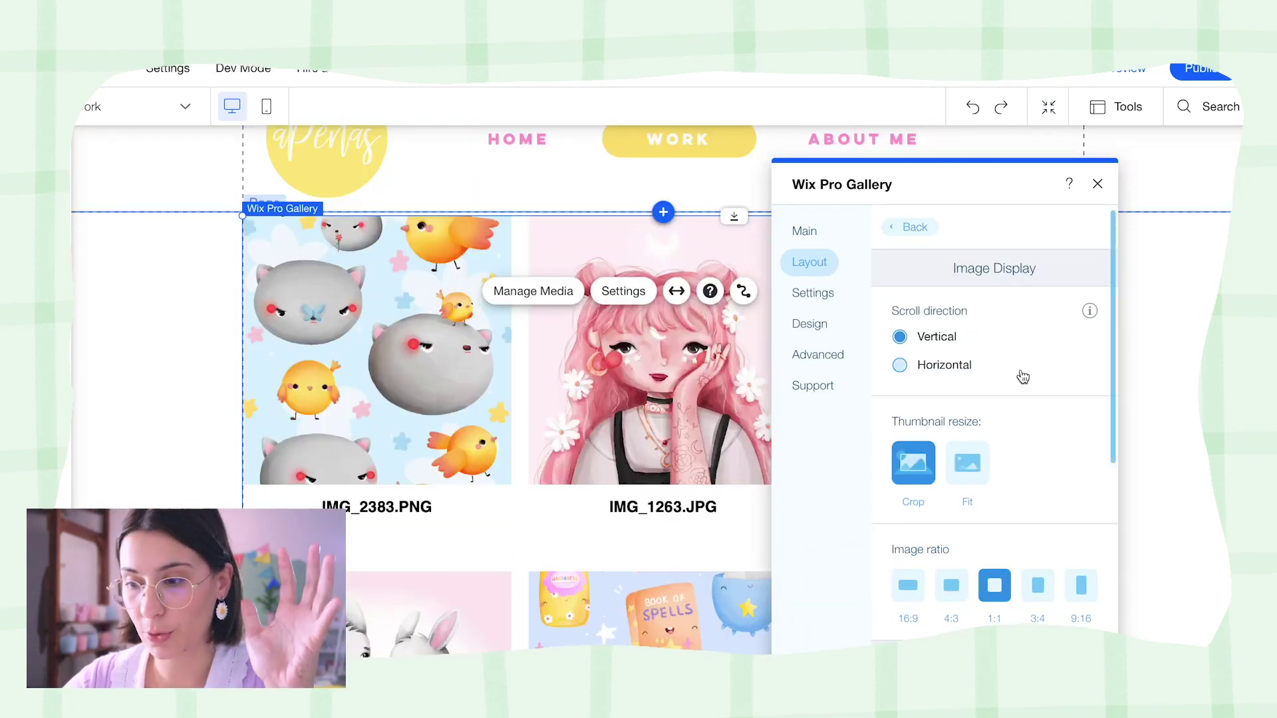
pyautogui.scroll(-3, 1025, 481)
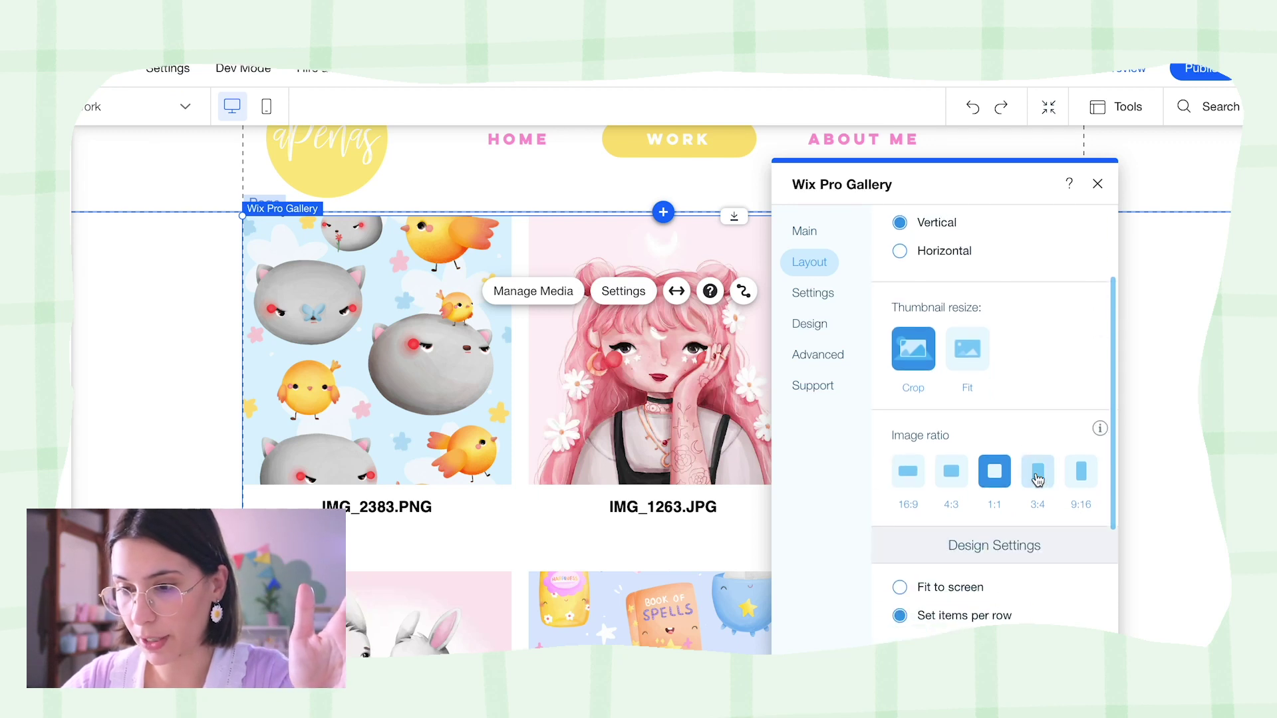
pyautogui.click(1040, 475)
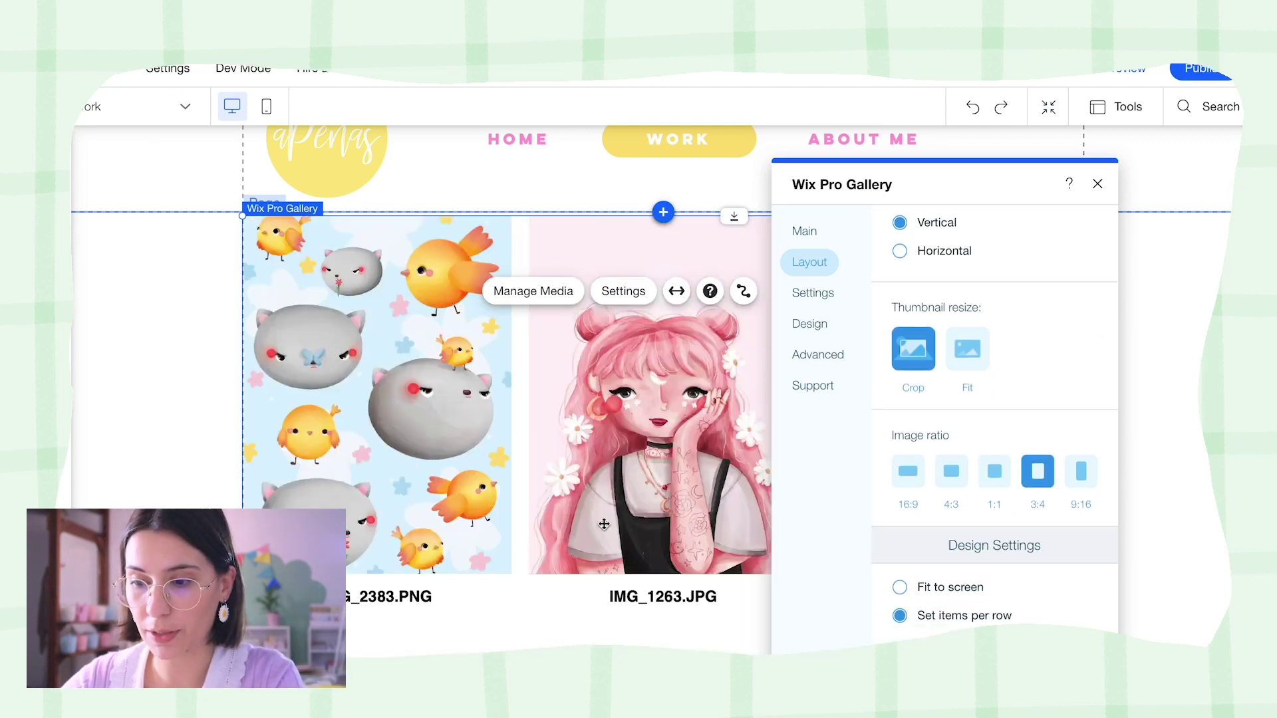
pyautogui.scroll(-5, 970, 490)
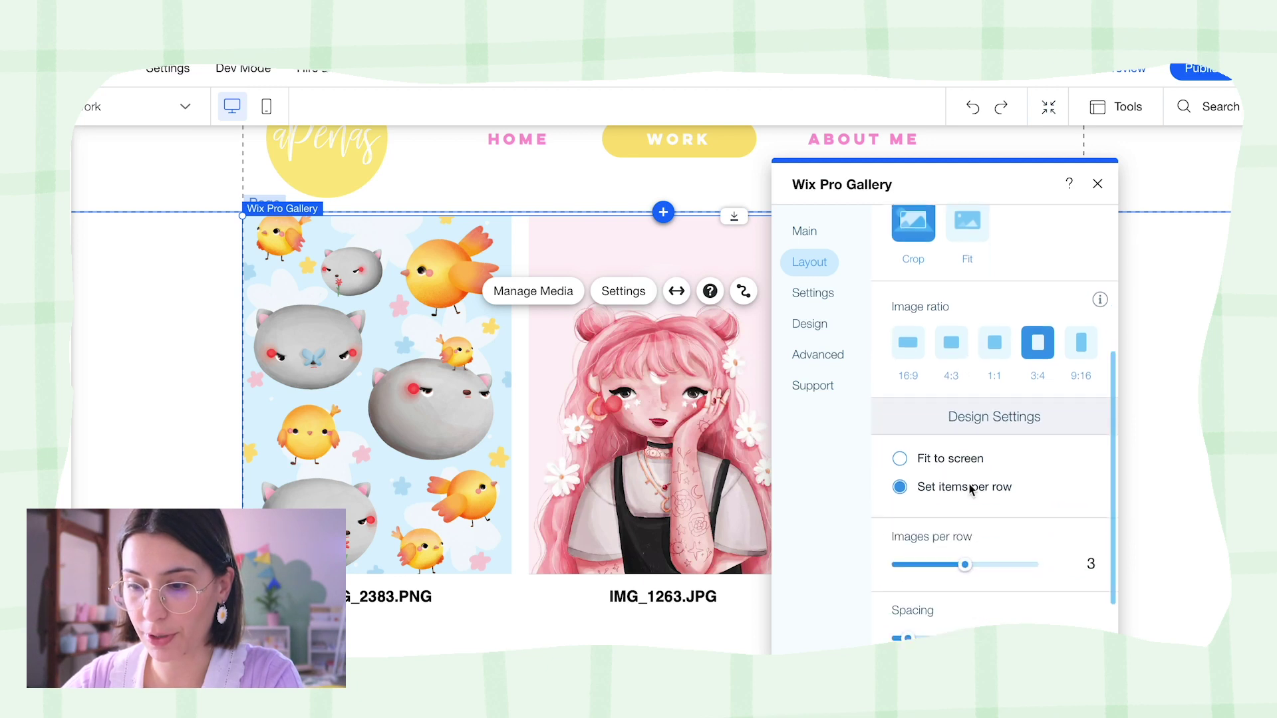
# Show the Work gallery's titles underneath the images and restyle them in a light grey font.
pyautogui.click(809, 323)
pyautogui.click(951, 284)
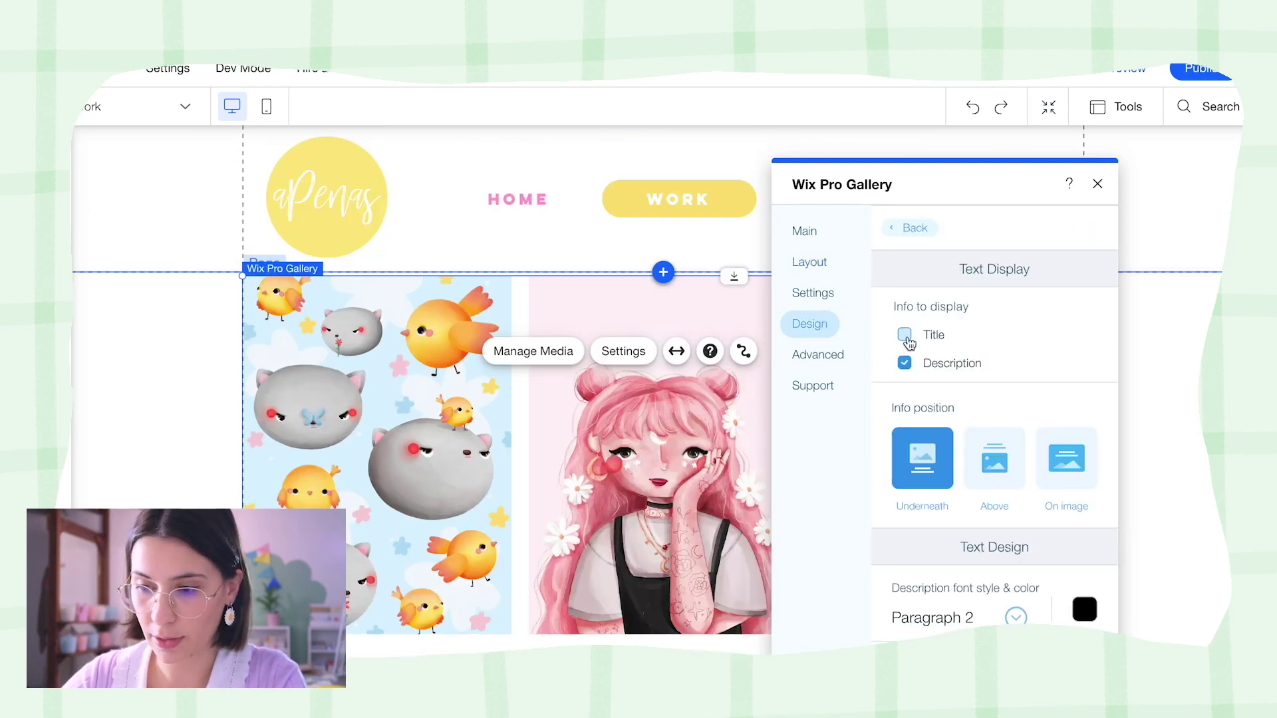
pyautogui.scroll(-8, 603, 619)
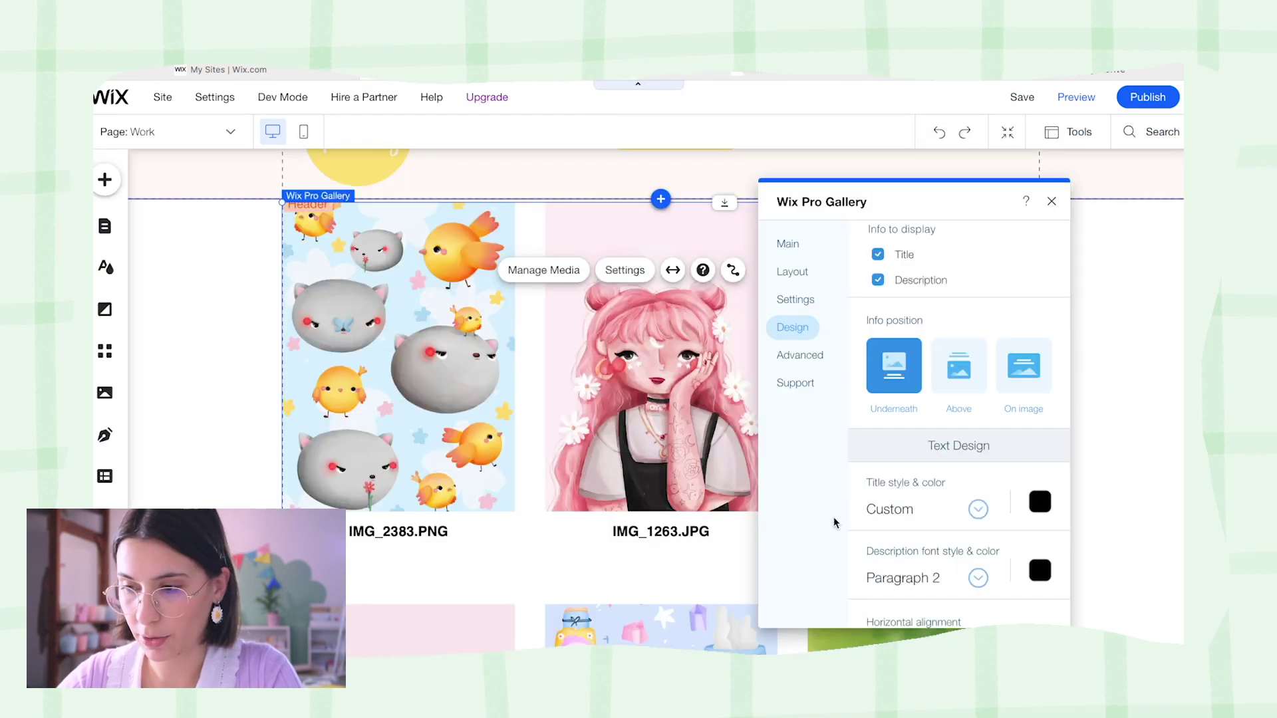
pyautogui.scroll(-3, 852, 496)
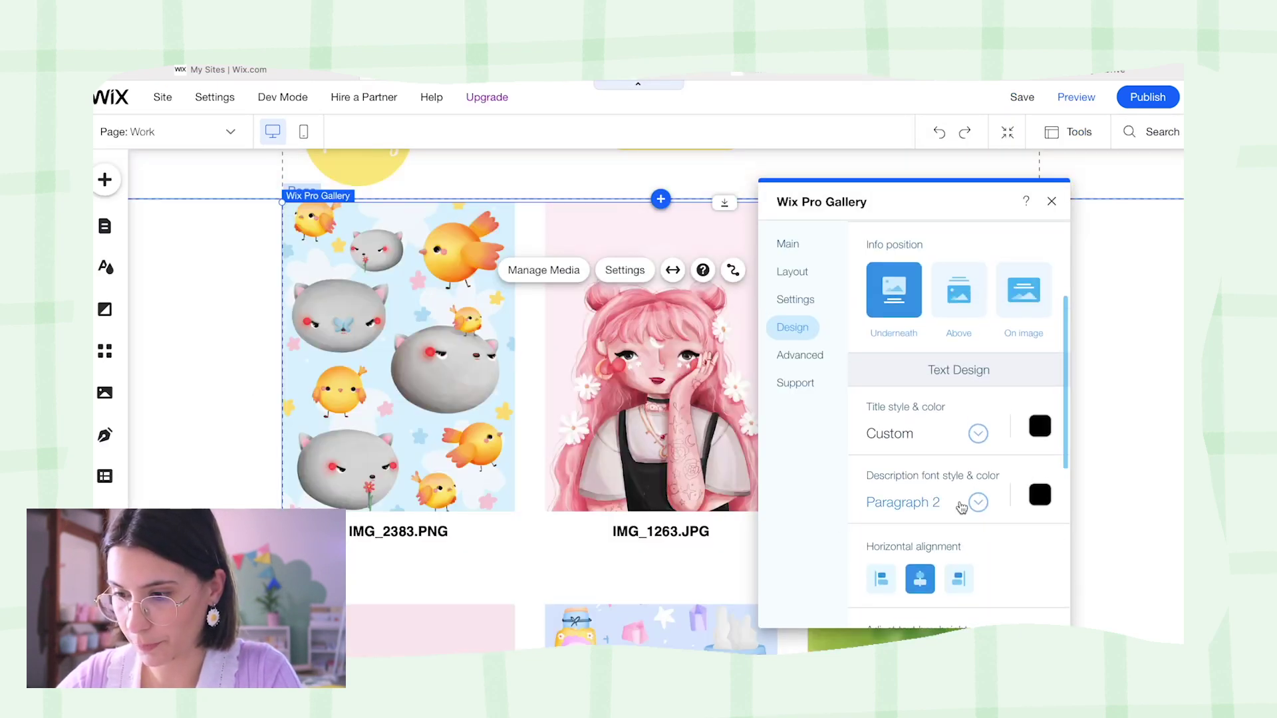
pyautogui.click(976, 500)
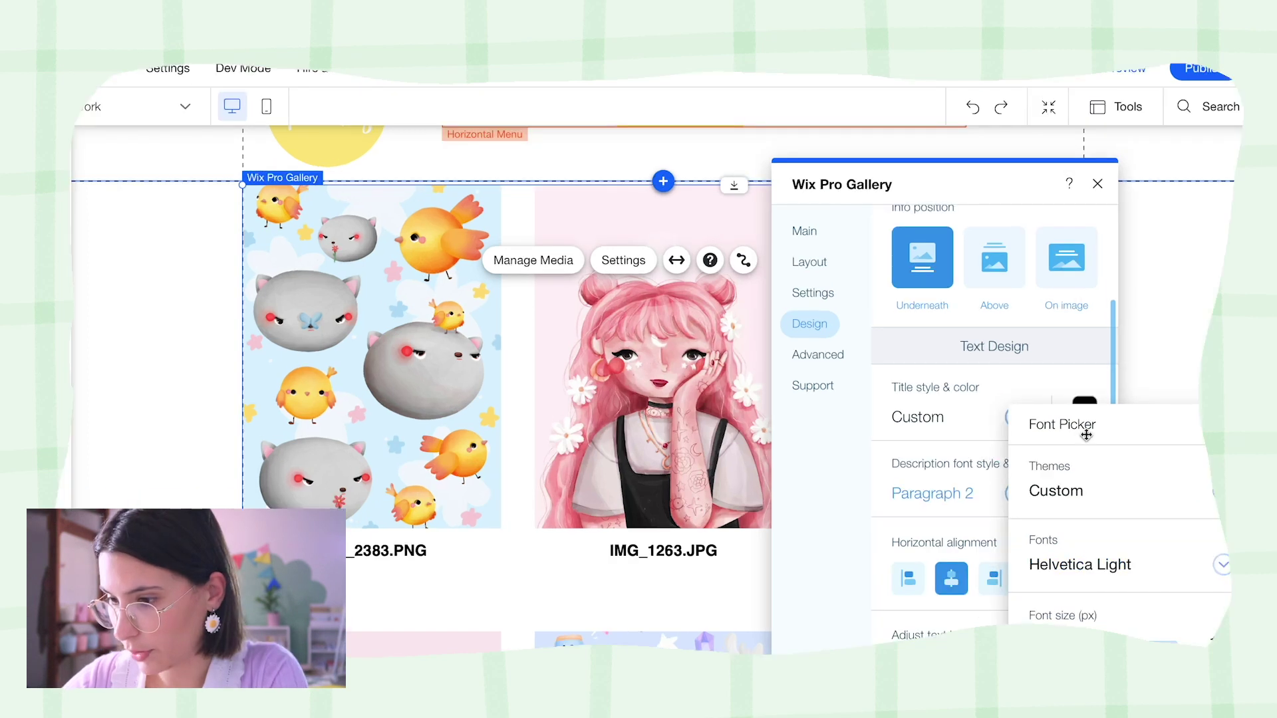
pyautogui.click(858, 573)
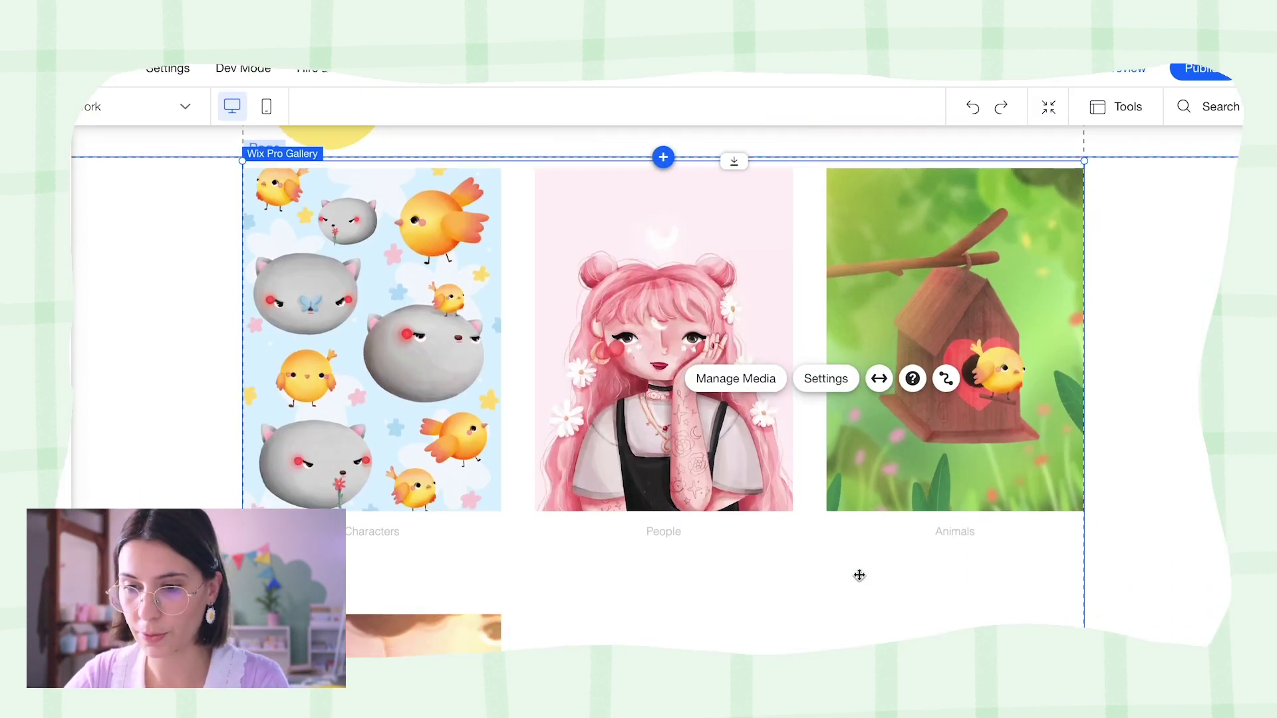
pyautogui.scroll(-2, 858, 573)
pyautogui.scroll(4, 858, 572)
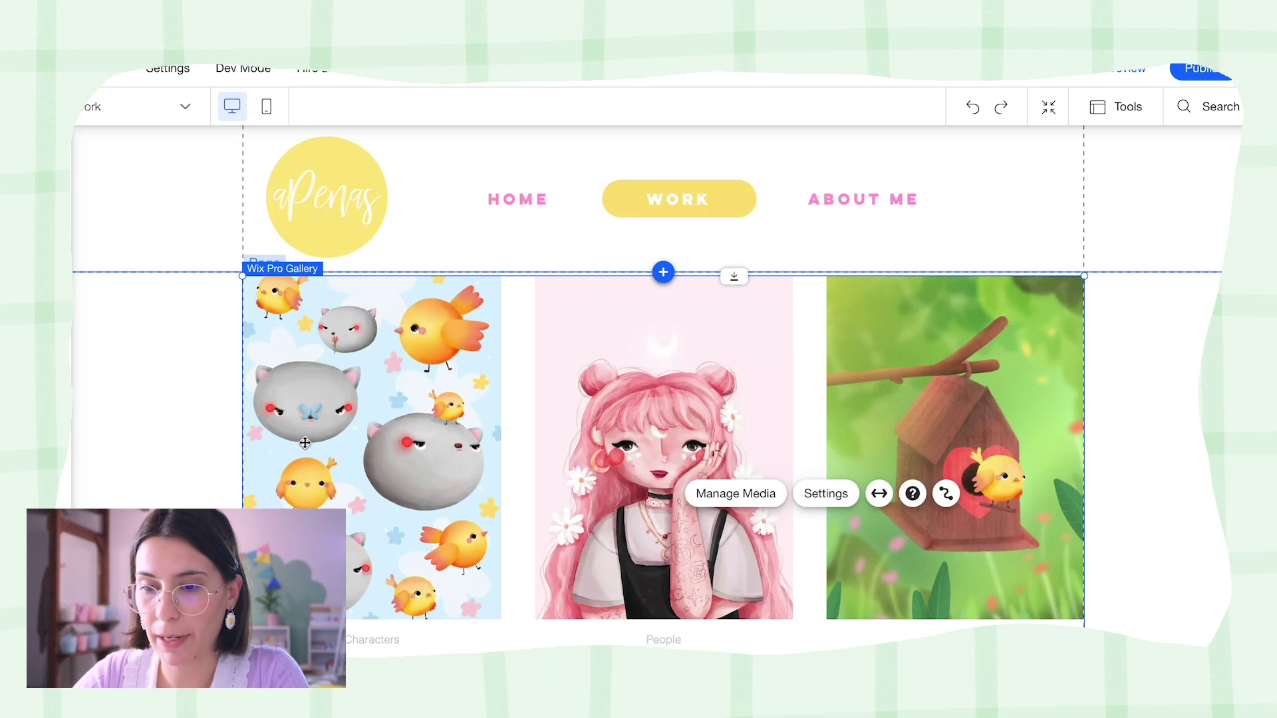
pyautogui.press('Escape')
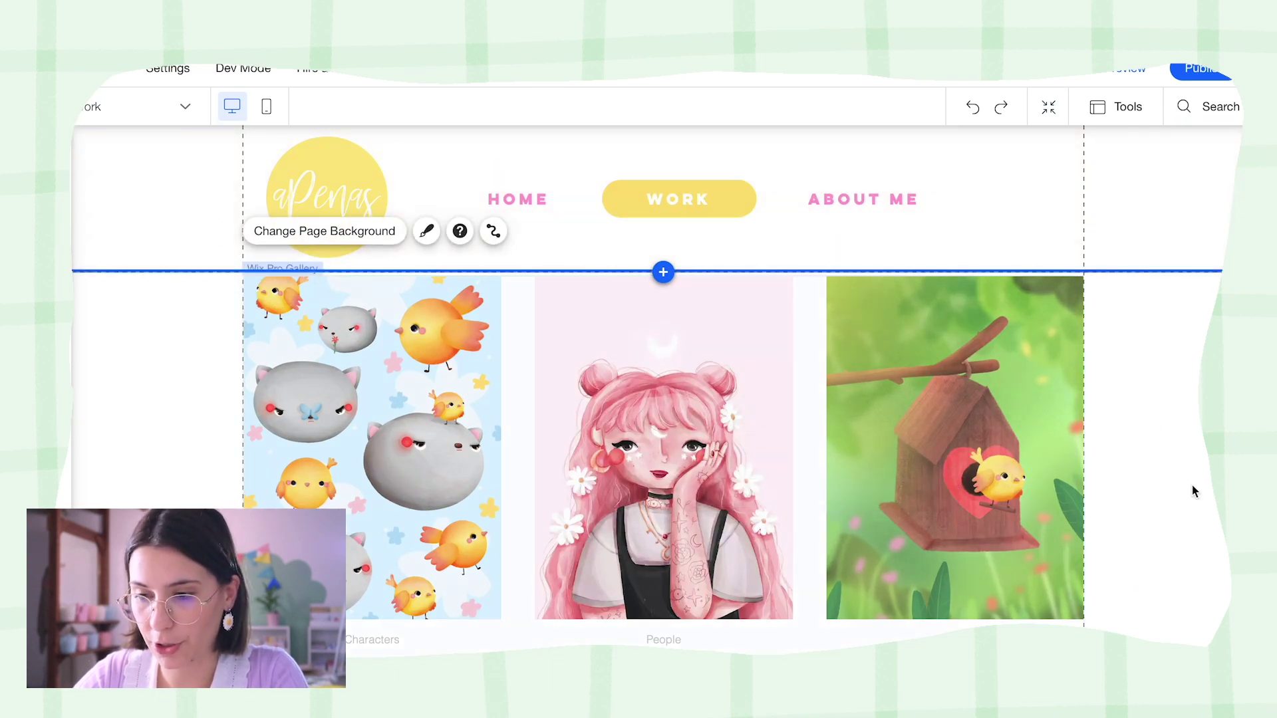
pyautogui.click(1192, 486)
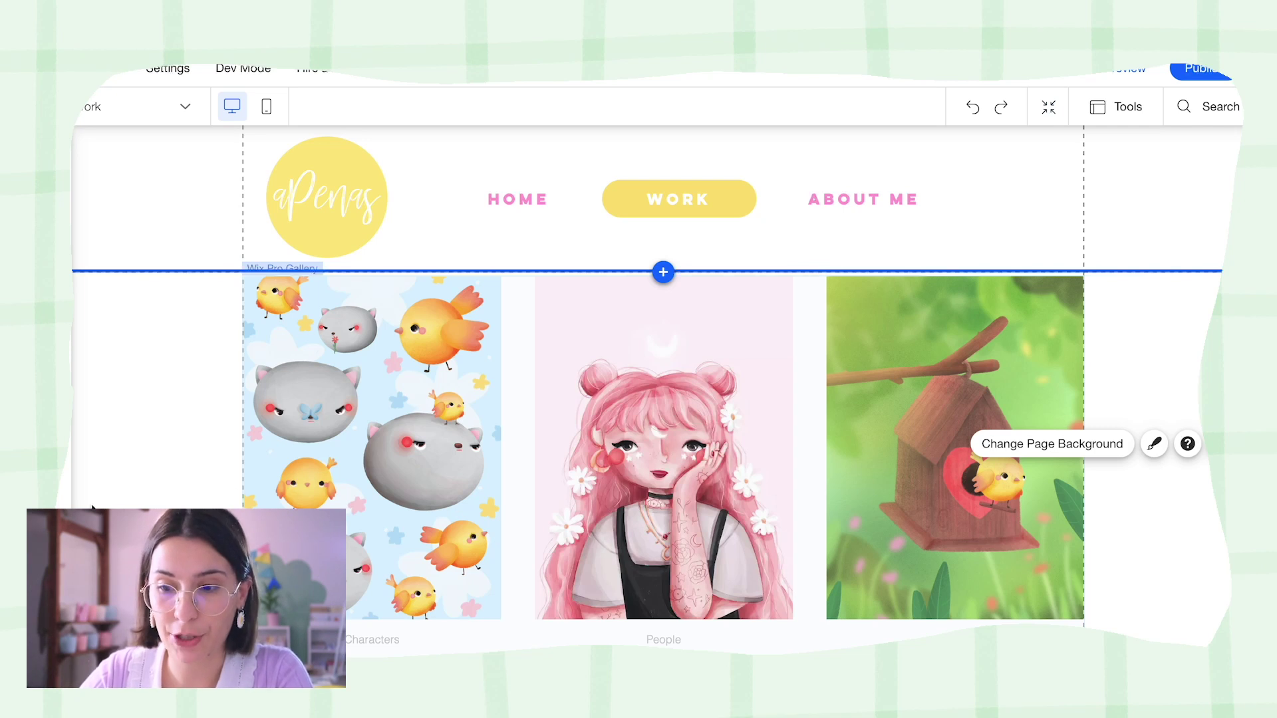
pyautogui.moveTo(354, 381)
pyautogui.mouseDown()
pyautogui.moveTo(354, 398)
pyautogui.moveTo(346, 384)
pyautogui.mouseUp()
pyautogui.click(203, 406)
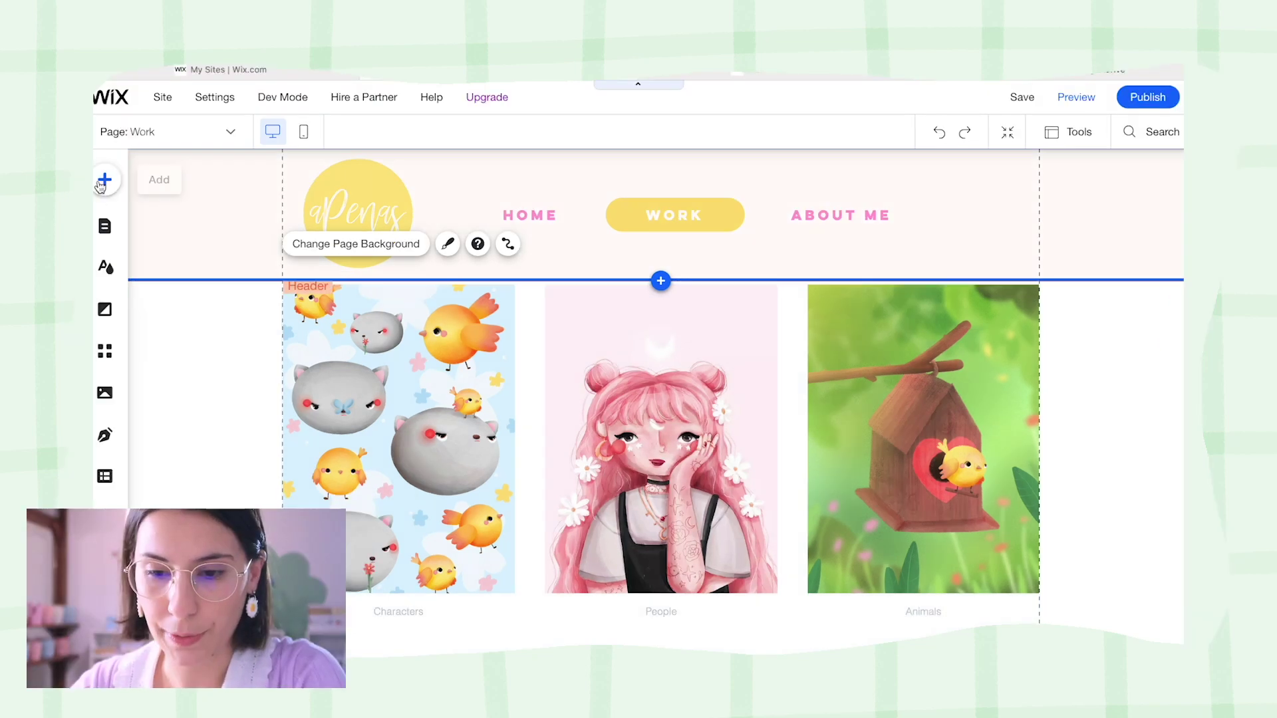
# Open the Characters subpage for editing.
pyautogui.click(104, 178)
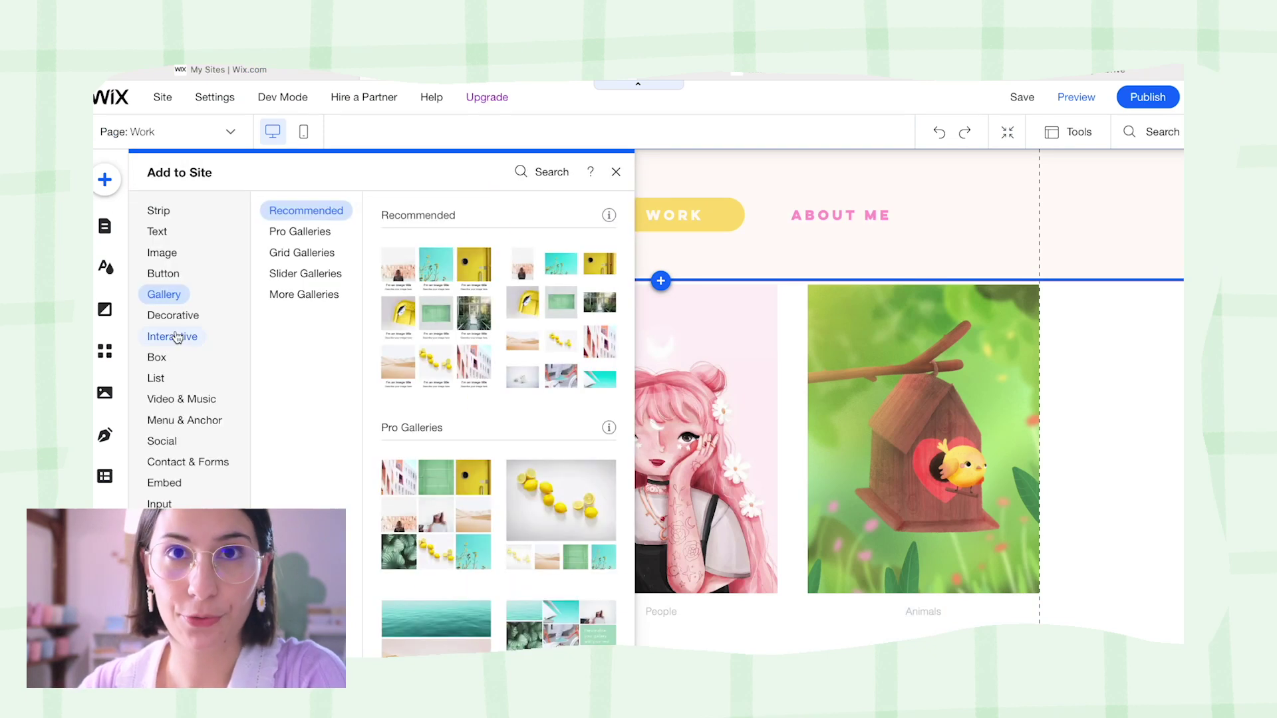
pyautogui.click(119, 230)
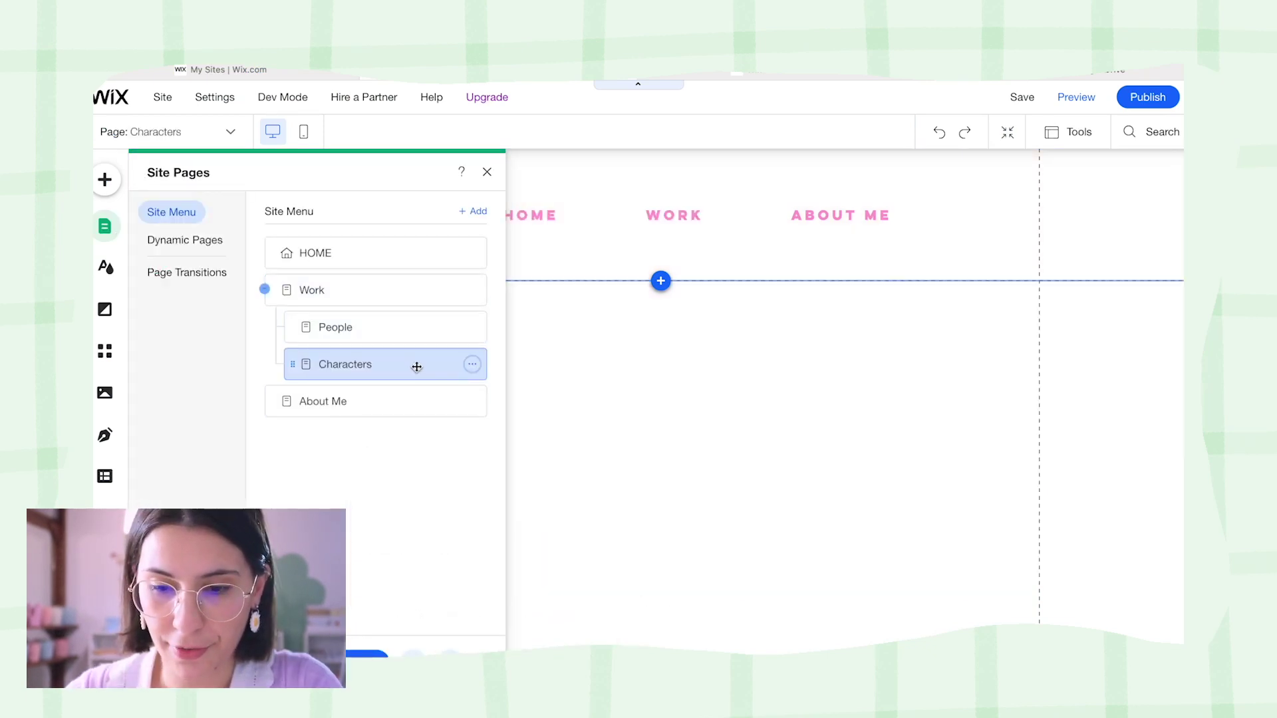
pyautogui.click(650, 421)
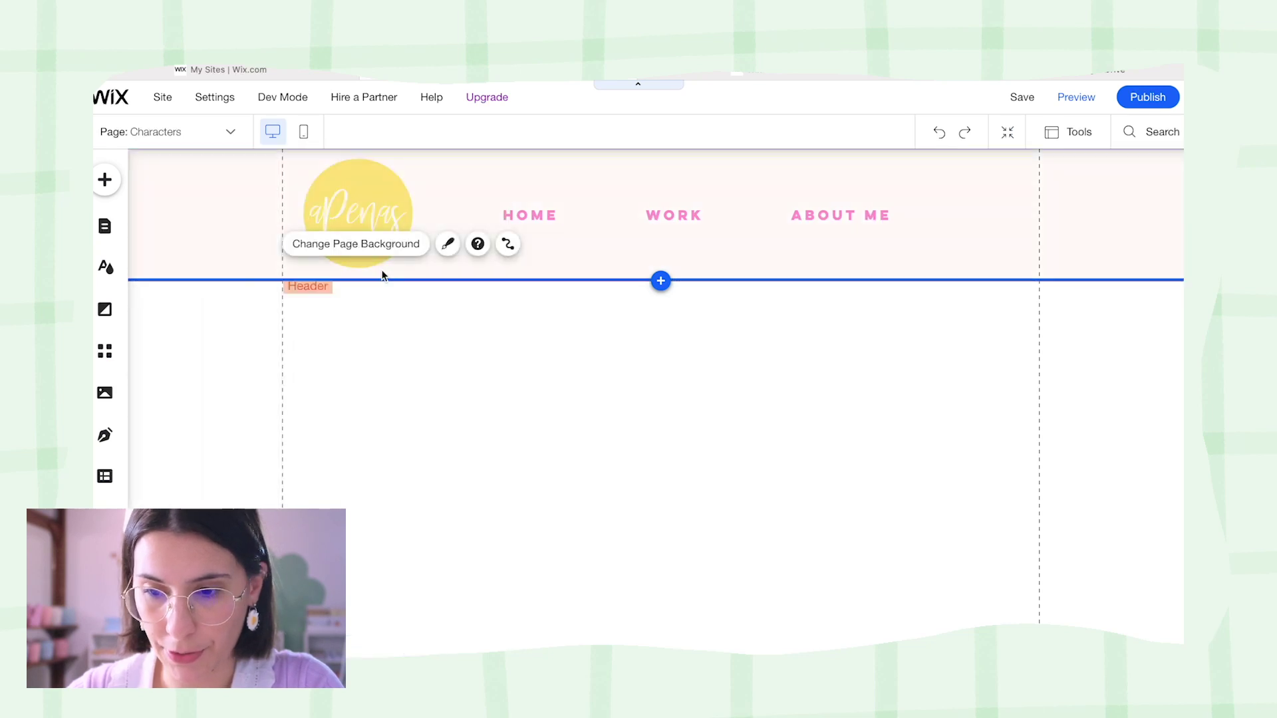
# Add an all-caps title just below the Characters page header and change its text to "ANIMALS".
pyautogui.click(110, 176)
pyautogui.moveTo(438, 302); pyautogui.dragTo(565, 303)
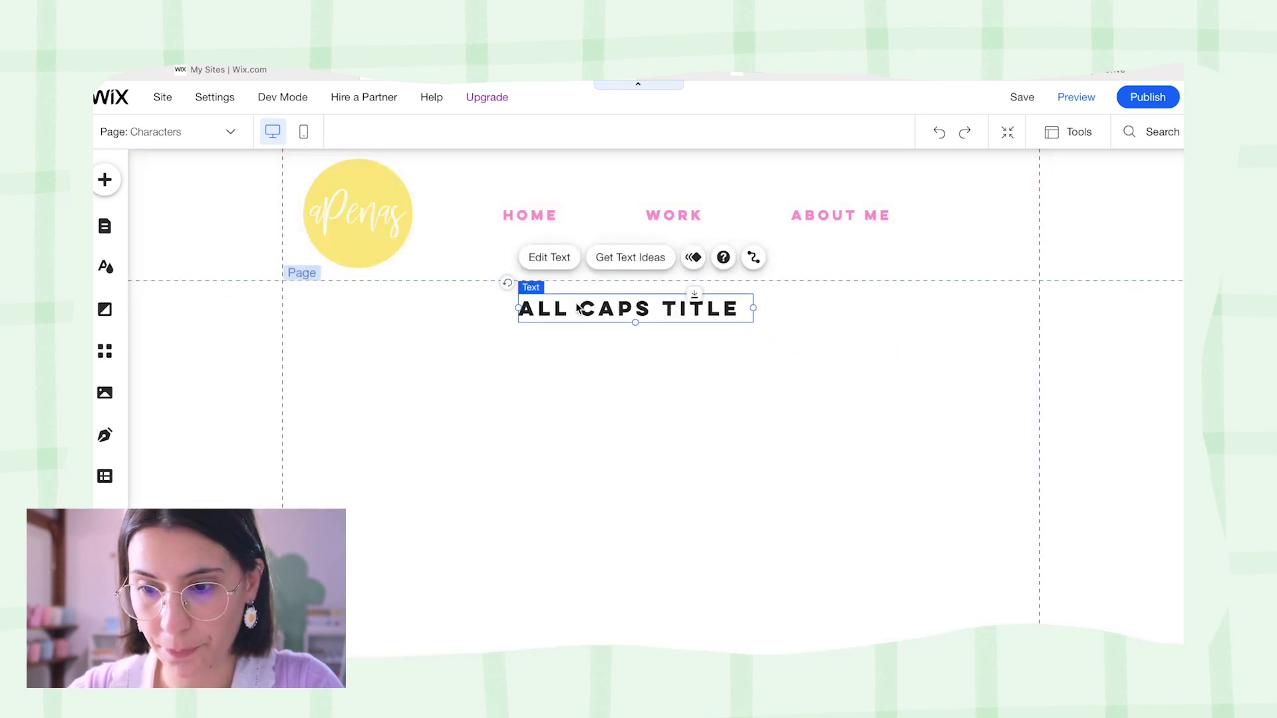
pyautogui.doubleClick(585, 306)
pyautogui.write('ANIMALS')
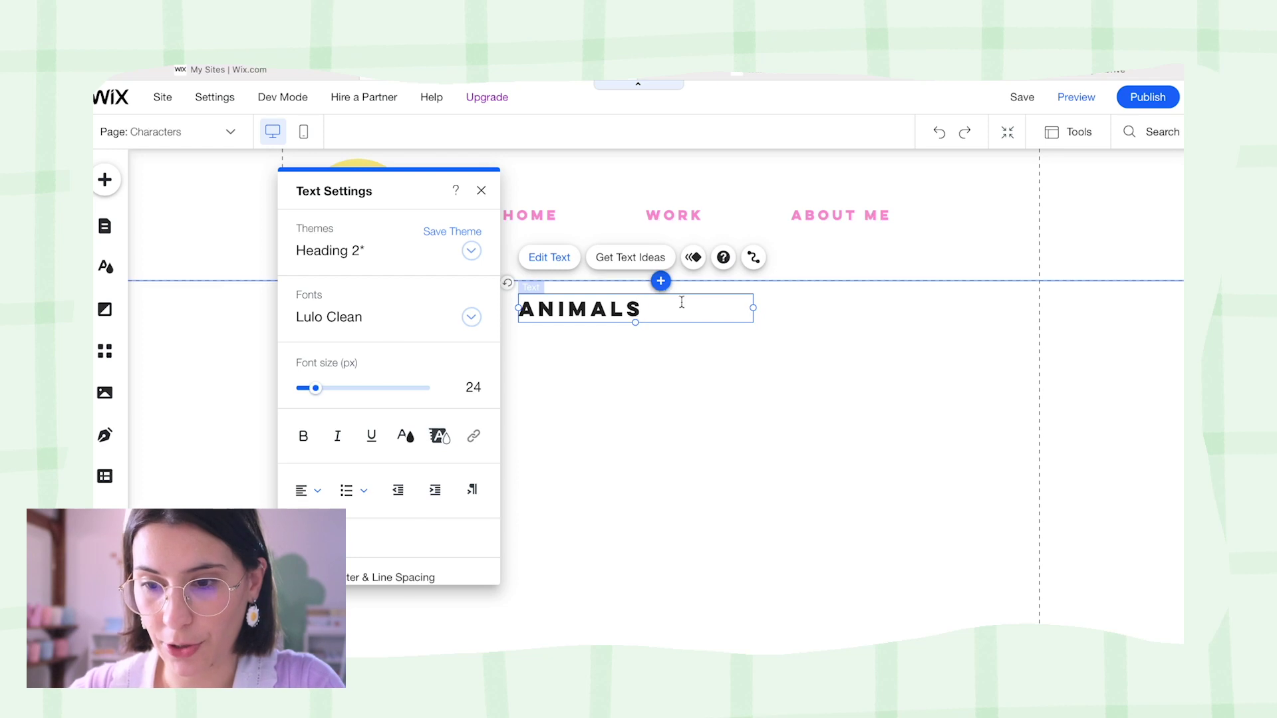
# Center the ANIMALS title and color it yellow.
pyautogui.moveTo(679, 301); pyautogui.dragTo(459, 307)
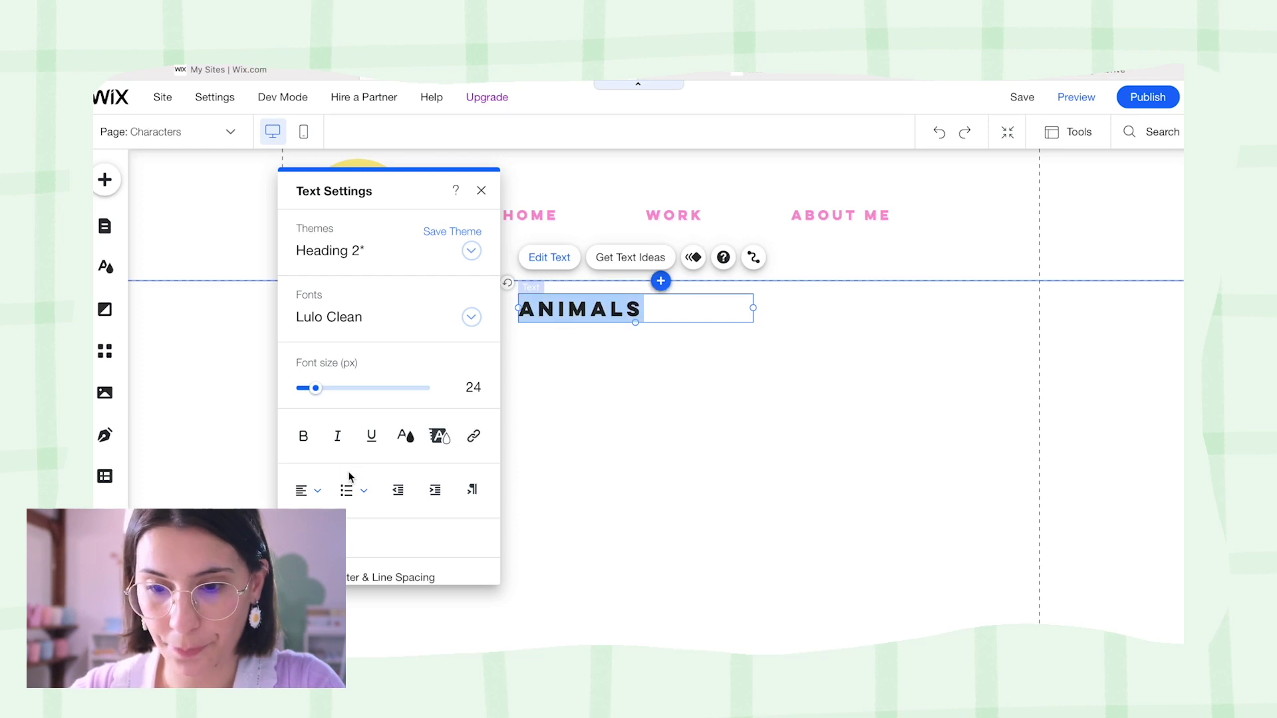
pyautogui.click(314, 491)
pyautogui.click(405, 435)
pyautogui.click(410, 447)
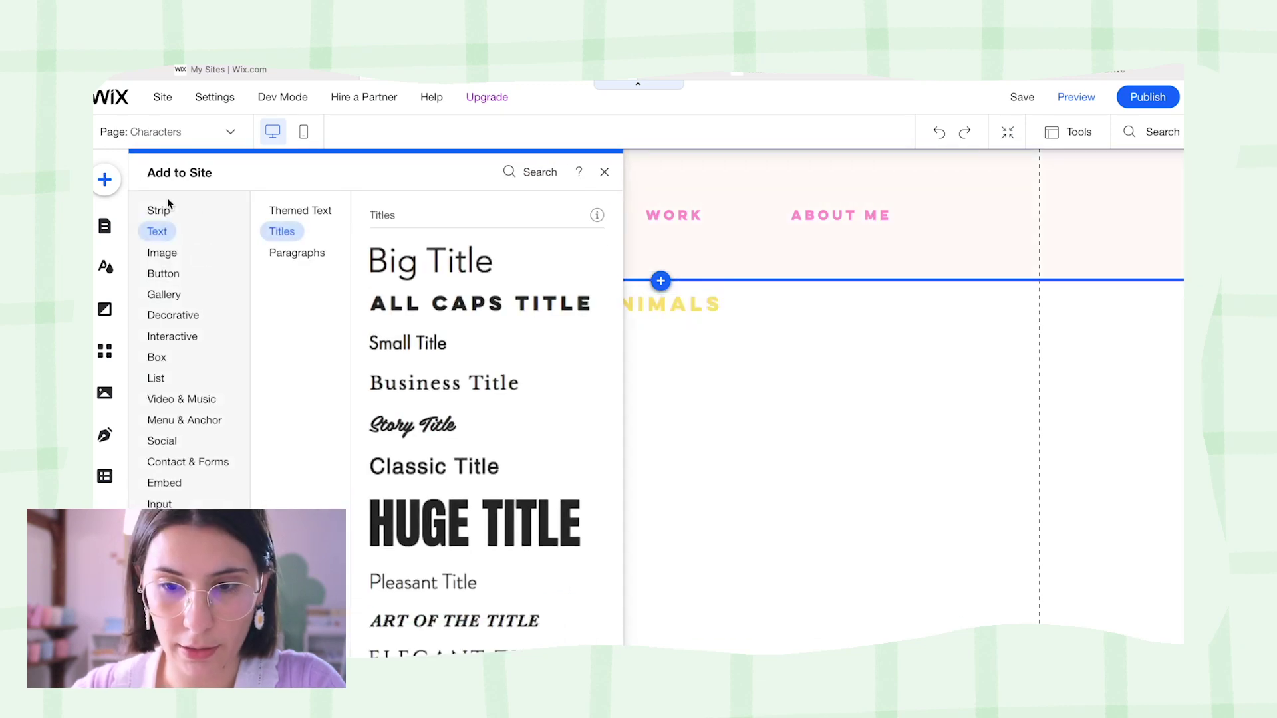
# Add a centered grey paragraph under the ANIMALS title reading "I love drawing animals. This are some of my favorites pieces.".
pyautogui.click(159, 210)
pyautogui.click(166, 241)
pyautogui.click(975, 239)
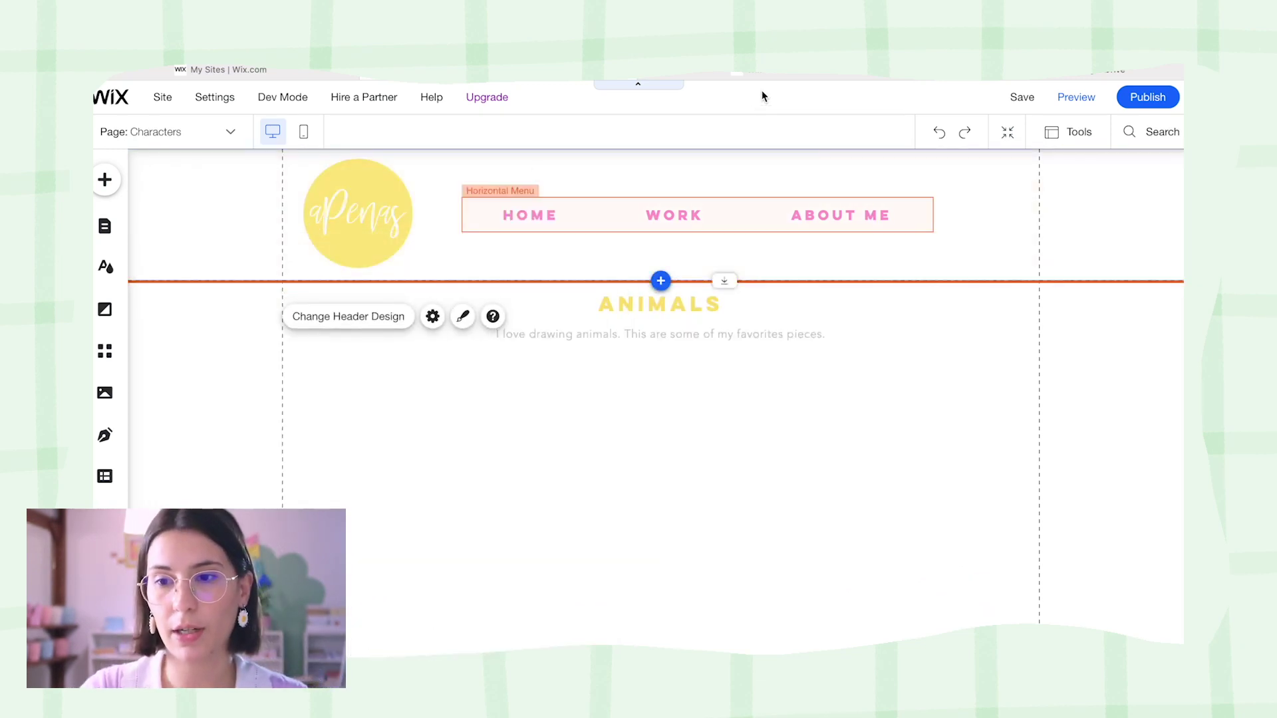
# Add a recommended three-column gallery below the description text on the Characters page.
pyautogui.click(105, 181)
pyautogui.click(175, 273)
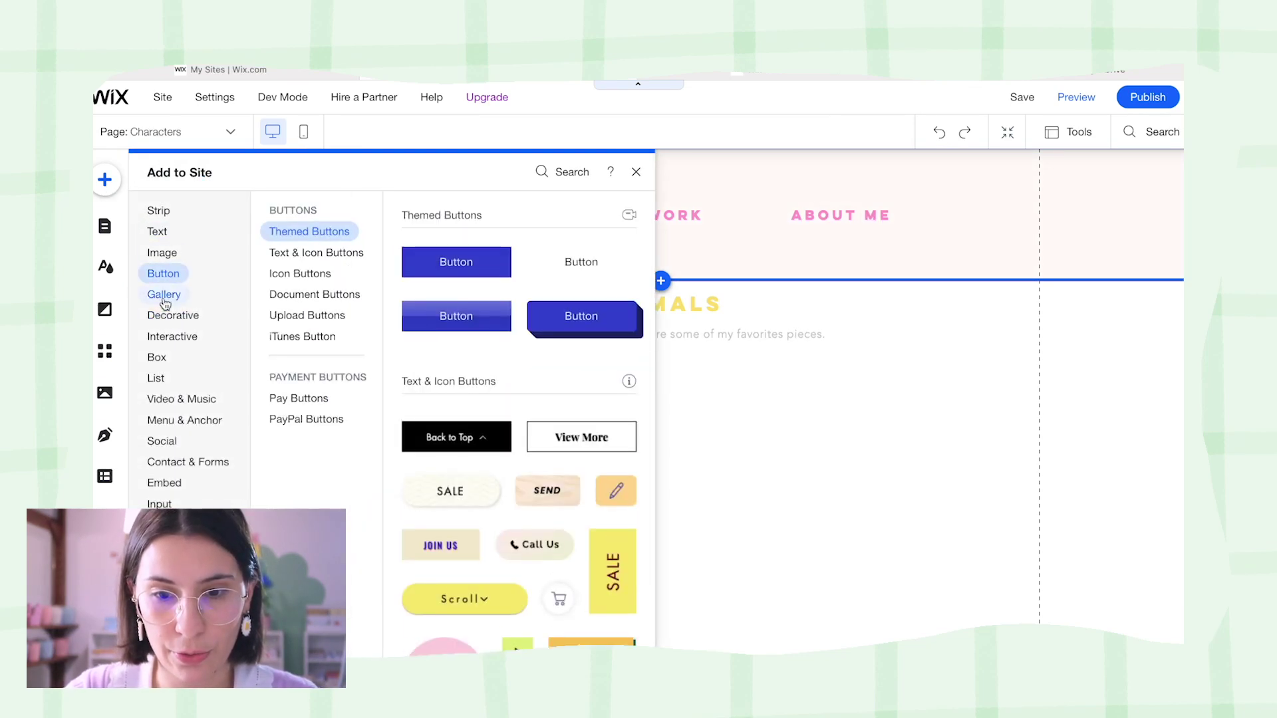
pyautogui.click(163, 300)
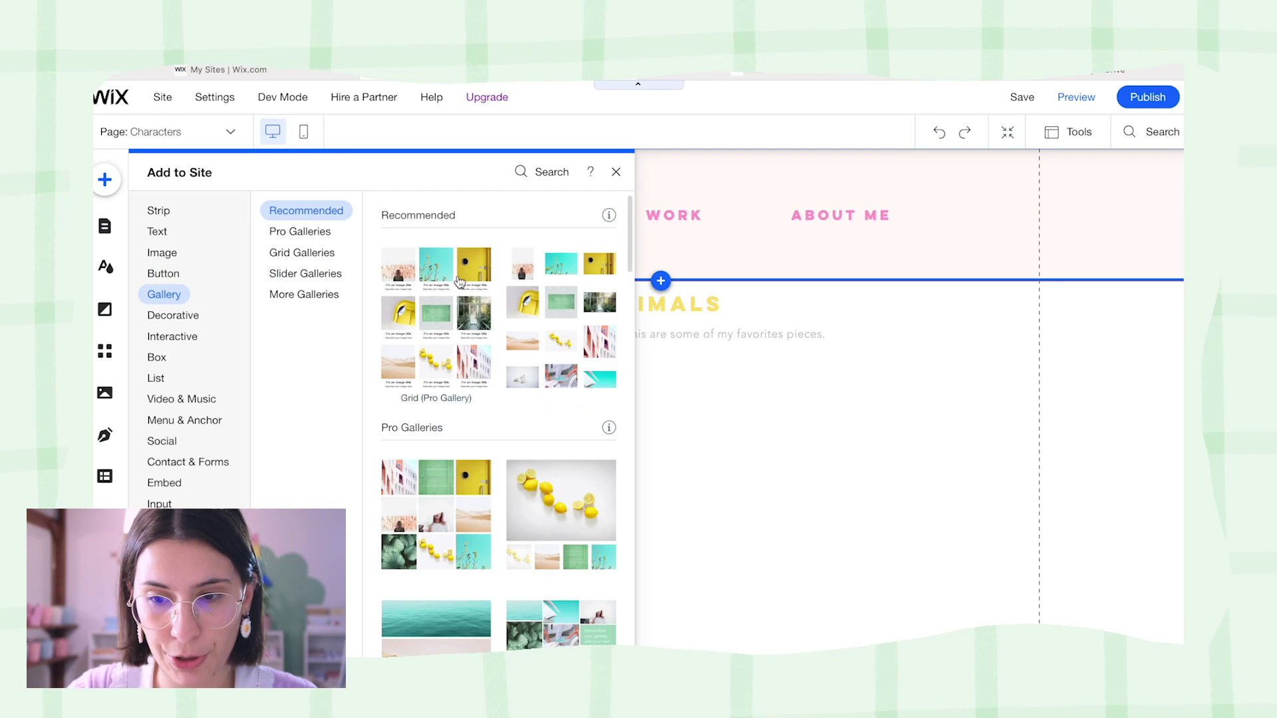
pyautogui.moveTo(386, 328); pyautogui.dragTo(637, 530)
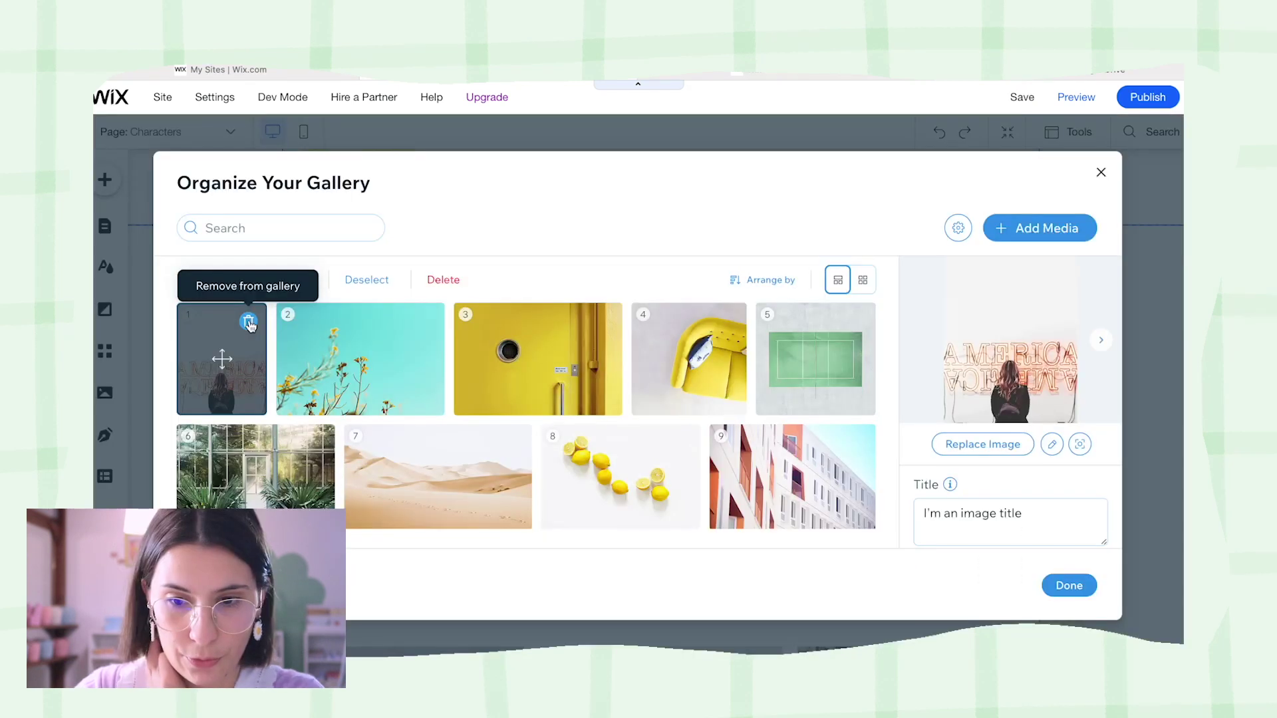
# Remove every sample image from the gallery and add the four animal illustrations in their place.
pyautogui.click(251, 319)
pyautogui.click(355, 324)
pyautogui.click(354, 323)
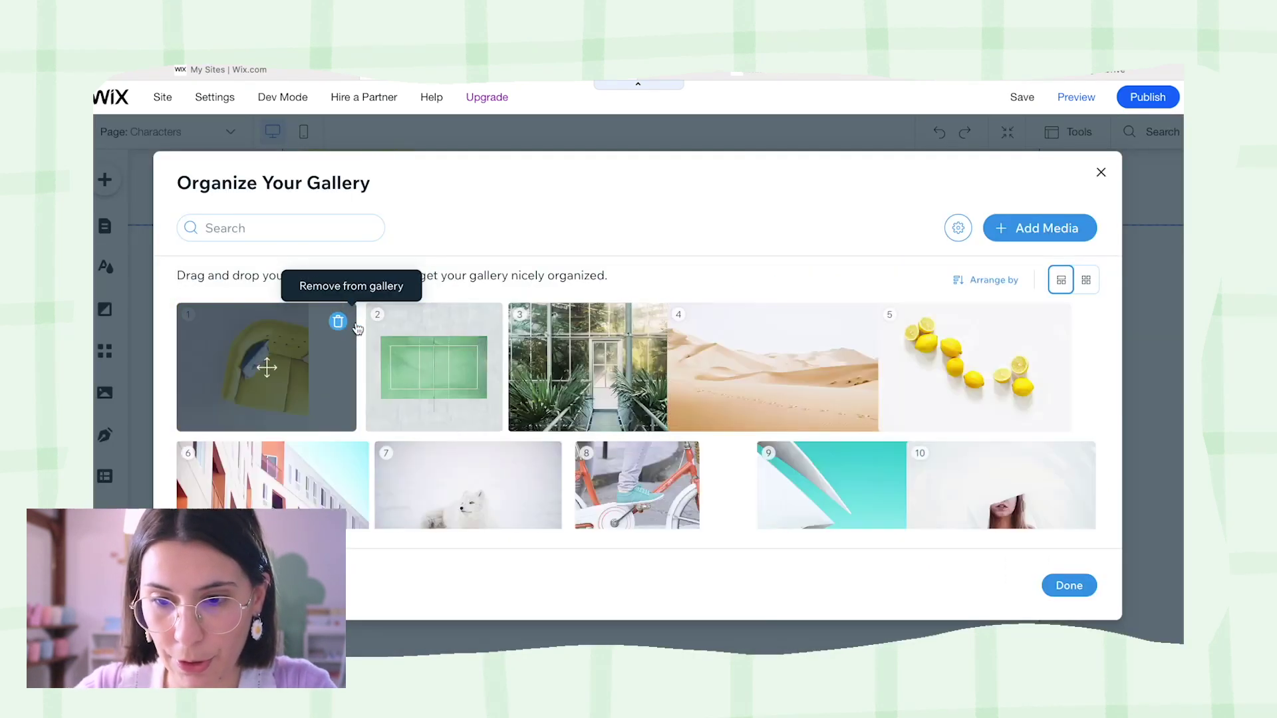
pyautogui.click(286, 321)
pyautogui.click(283, 322)
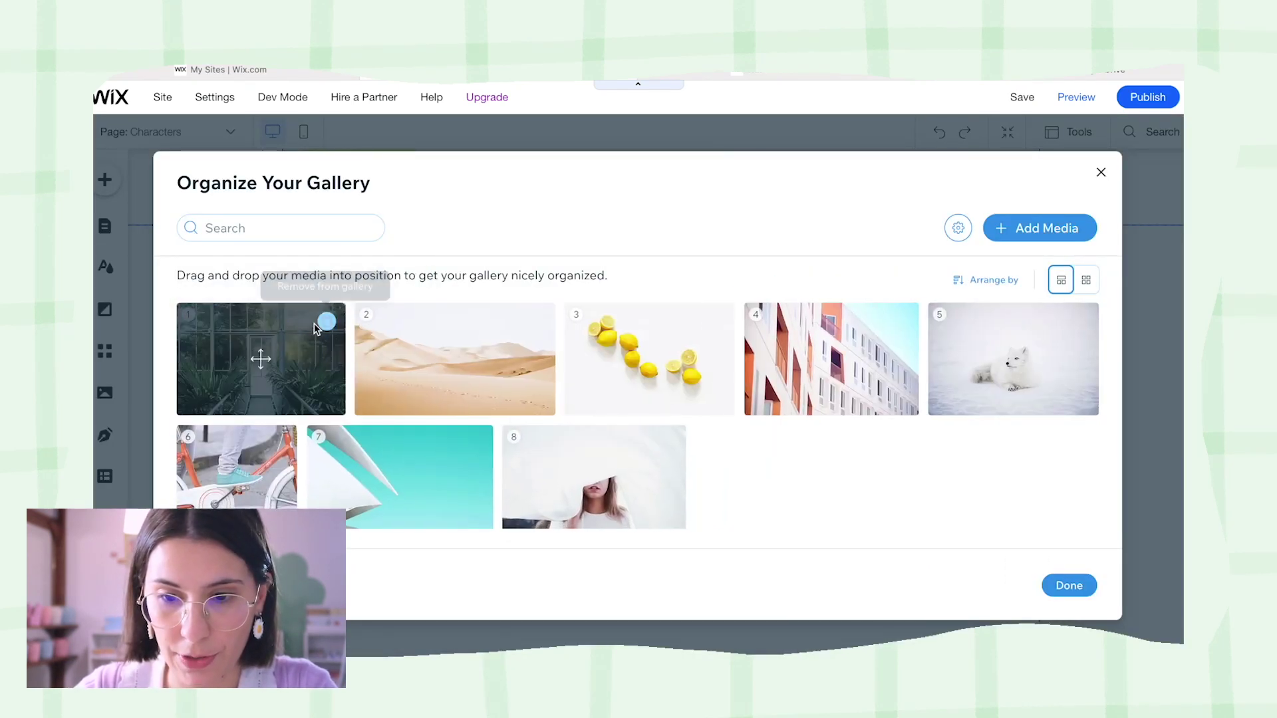
pyautogui.click(328, 322)
pyautogui.click(371, 321)
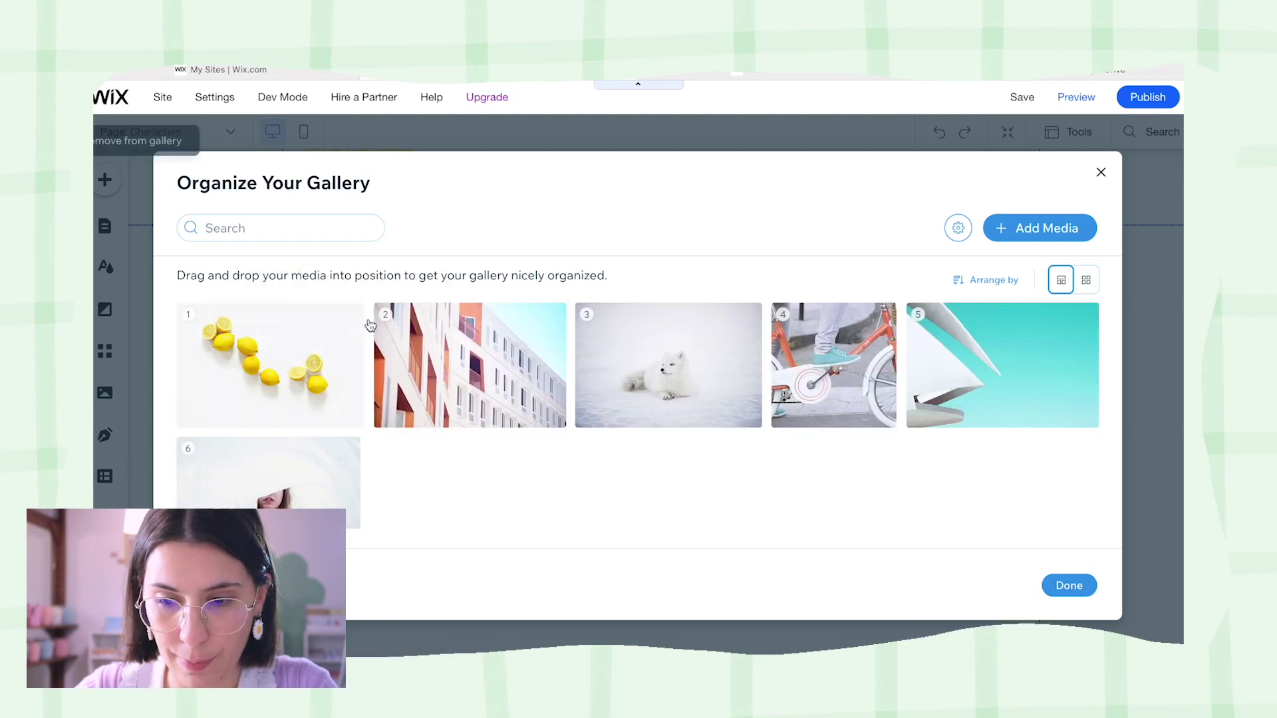
pyautogui.click(348, 322)
pyautogui.click(347, 323)
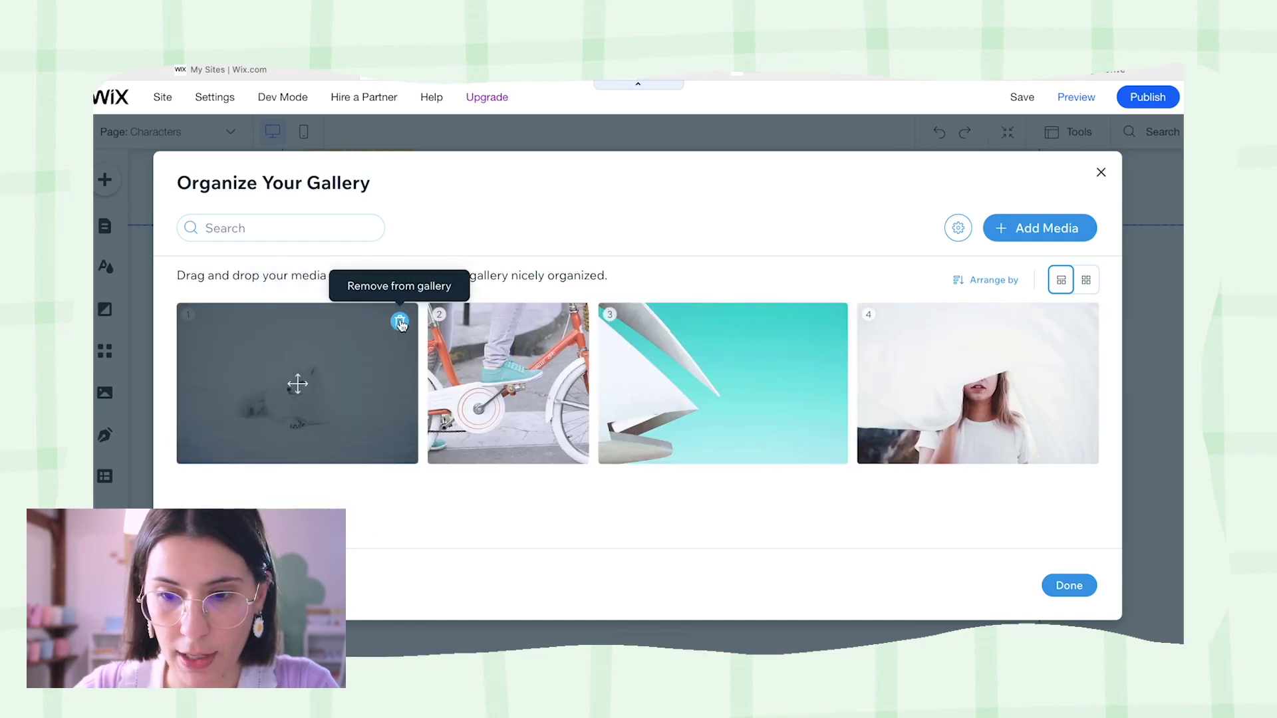
pyautogui.click(399, 322)
pyautogui.click(286, 324)
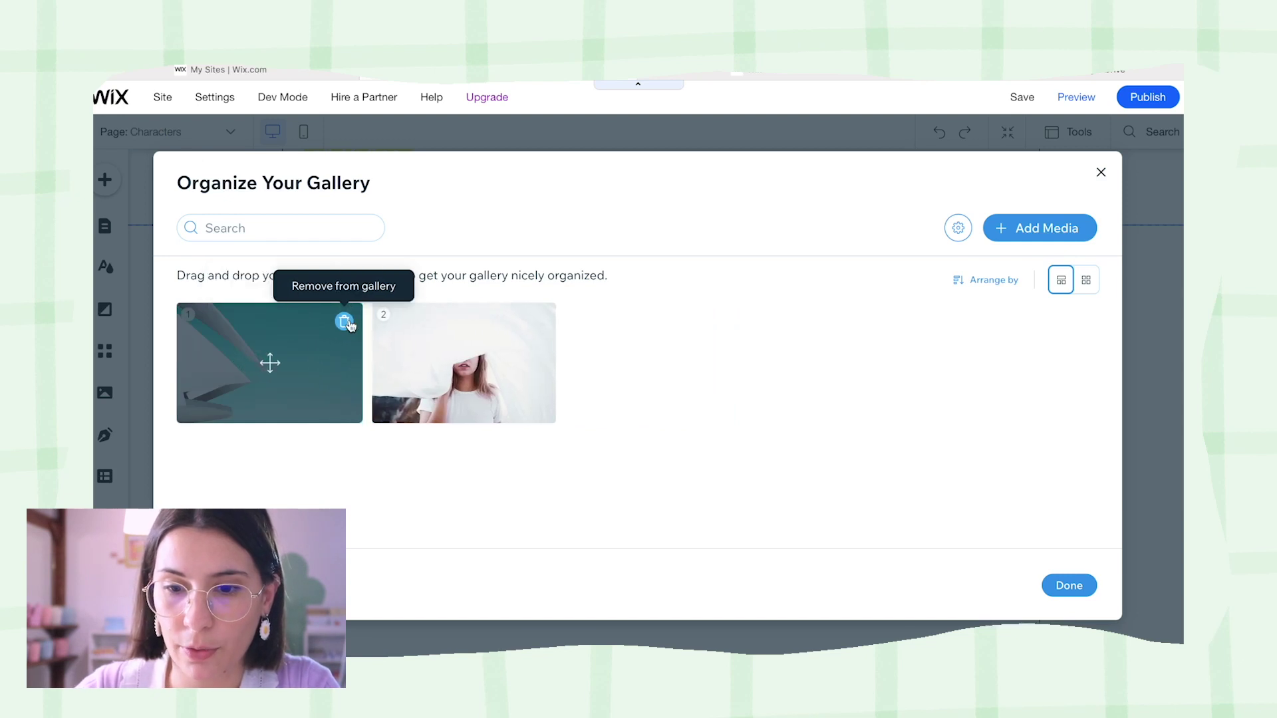
pyautogui.click(345, 322)
pyautogui.click(342, 322)
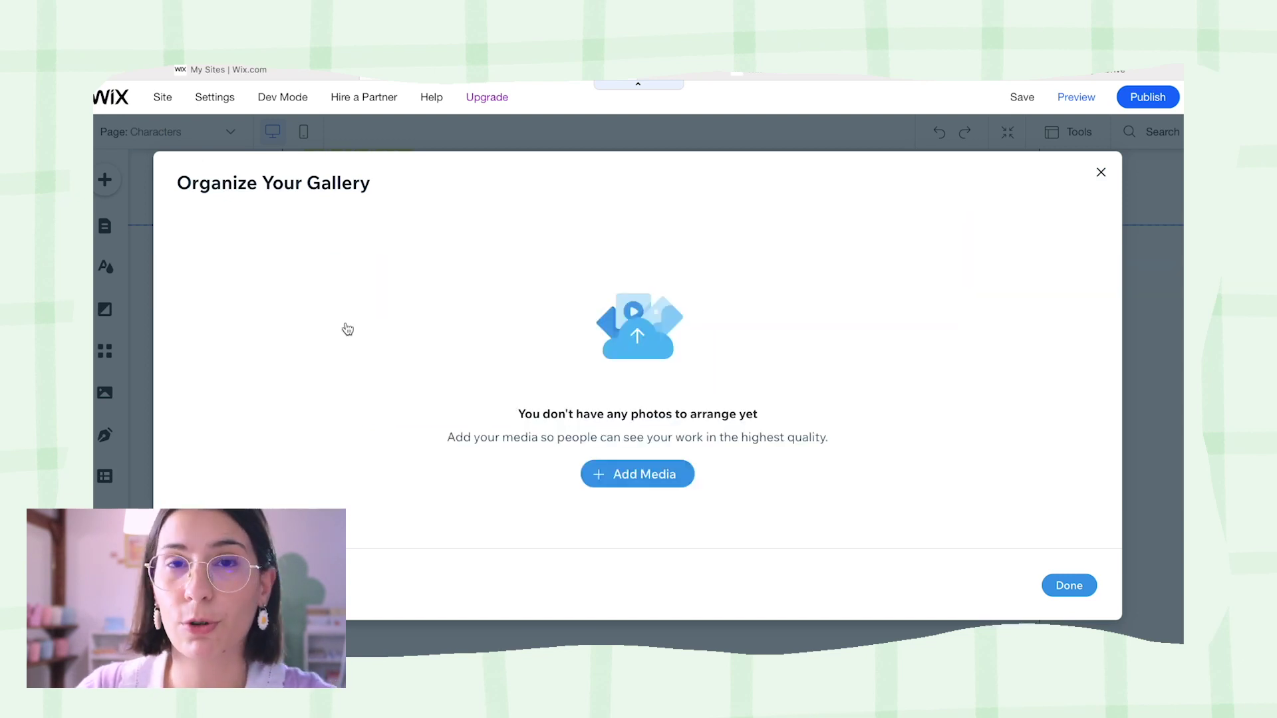
pyautogui.click(644, 475)
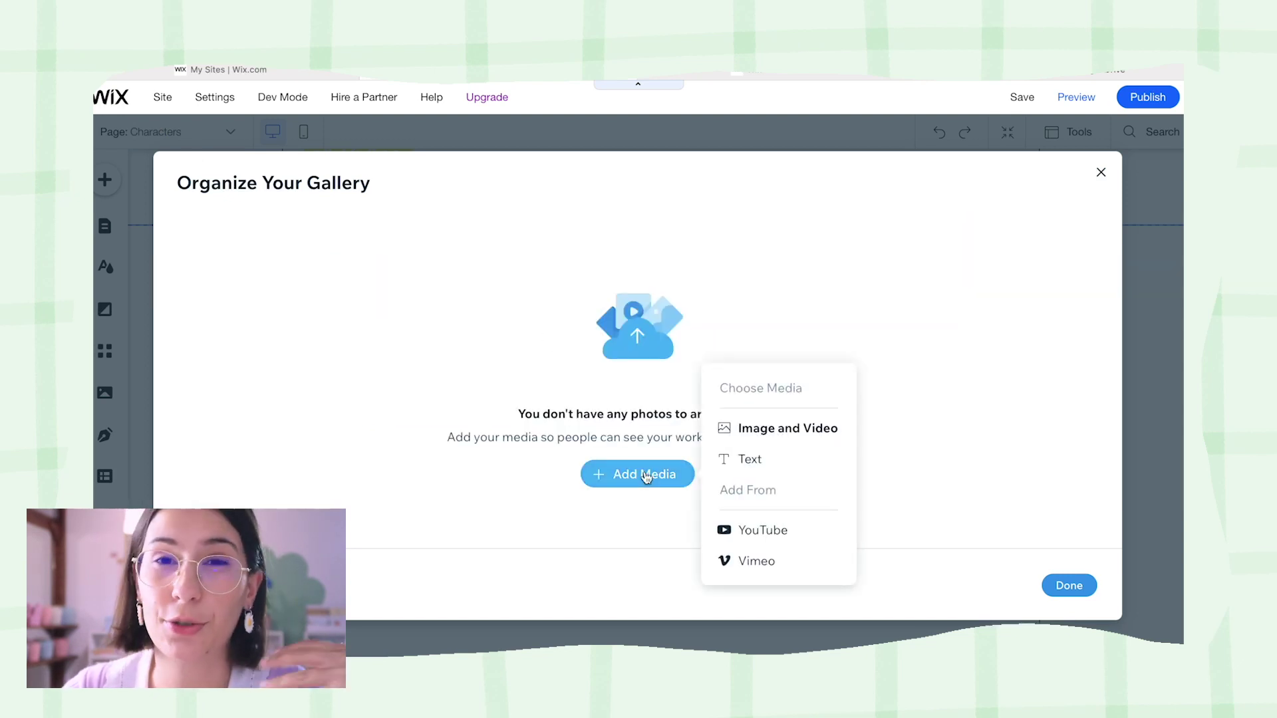
pyautogui.click(757, 427)
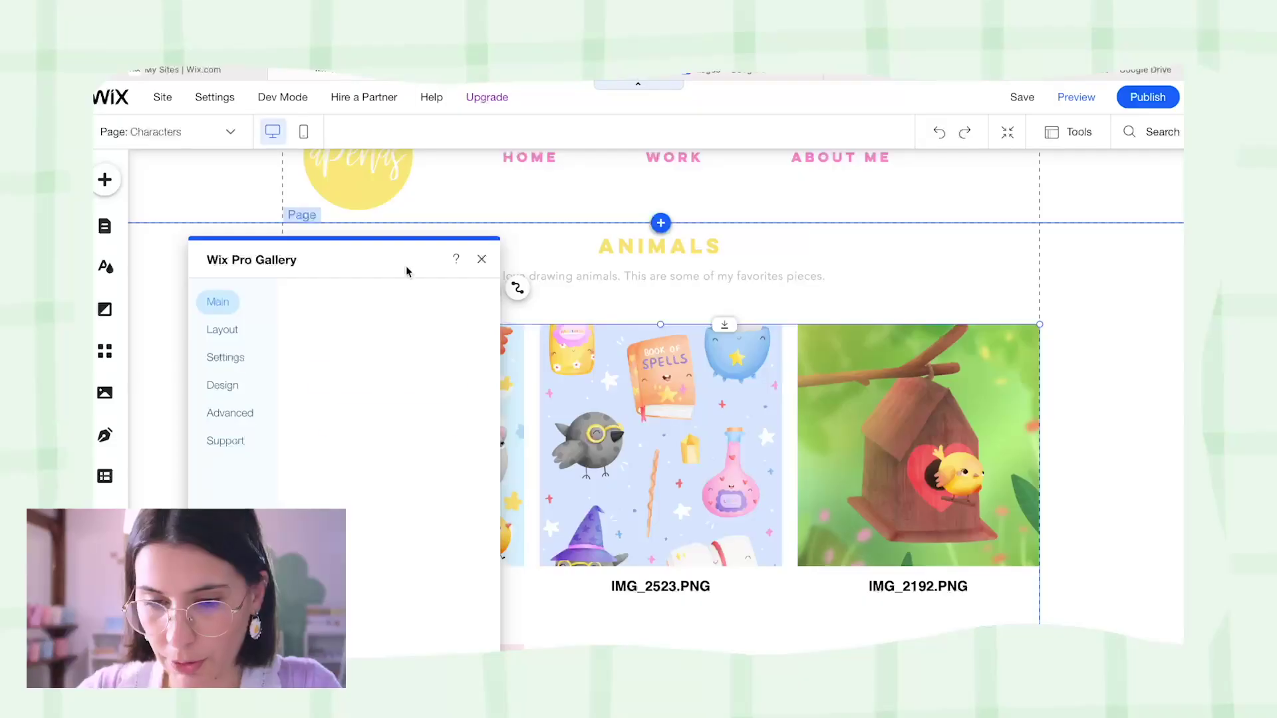
# Set the grid gallery's image ratio to 3:4, check the result on the page, and save the site.
pyautogui.moveTo(408, 270); pyautogui.dragTo(933, 181)
pyautogui.click(750, 250)
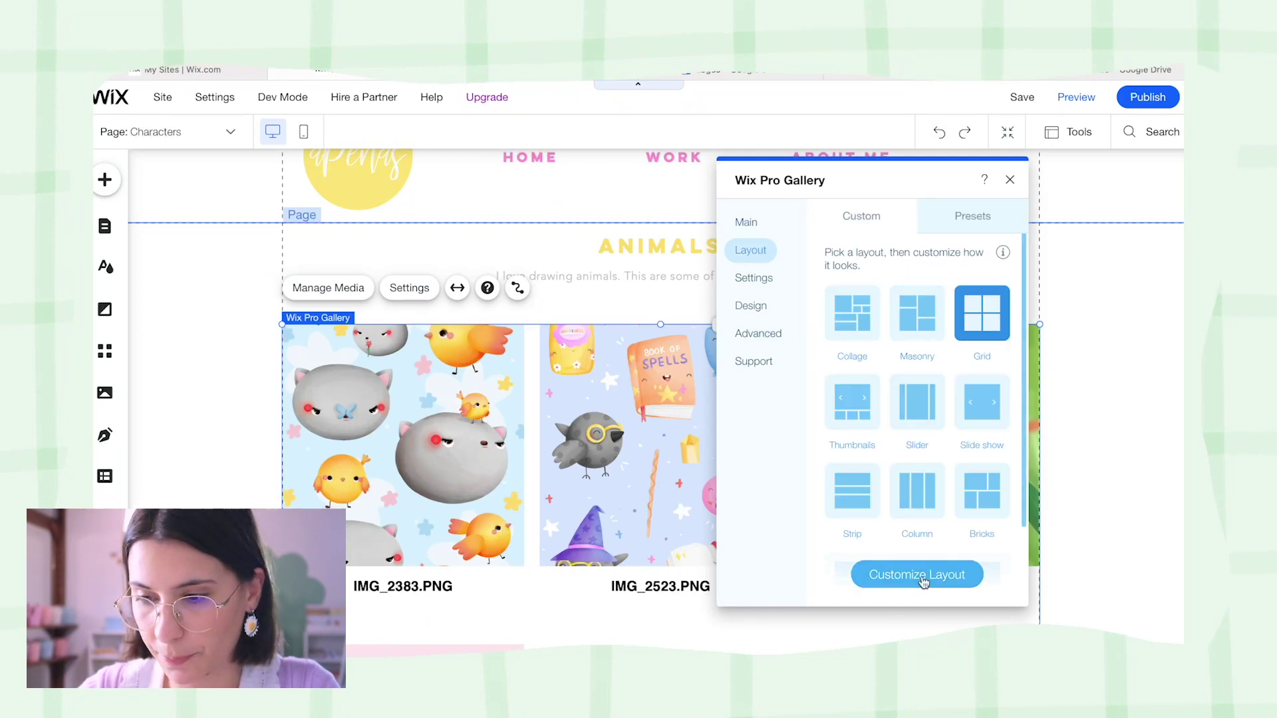
pyautogui.click(885, 576)
pyautogui.scroll(-1, 947, 472)
pyautogui.scroll(-1, 947, 472)
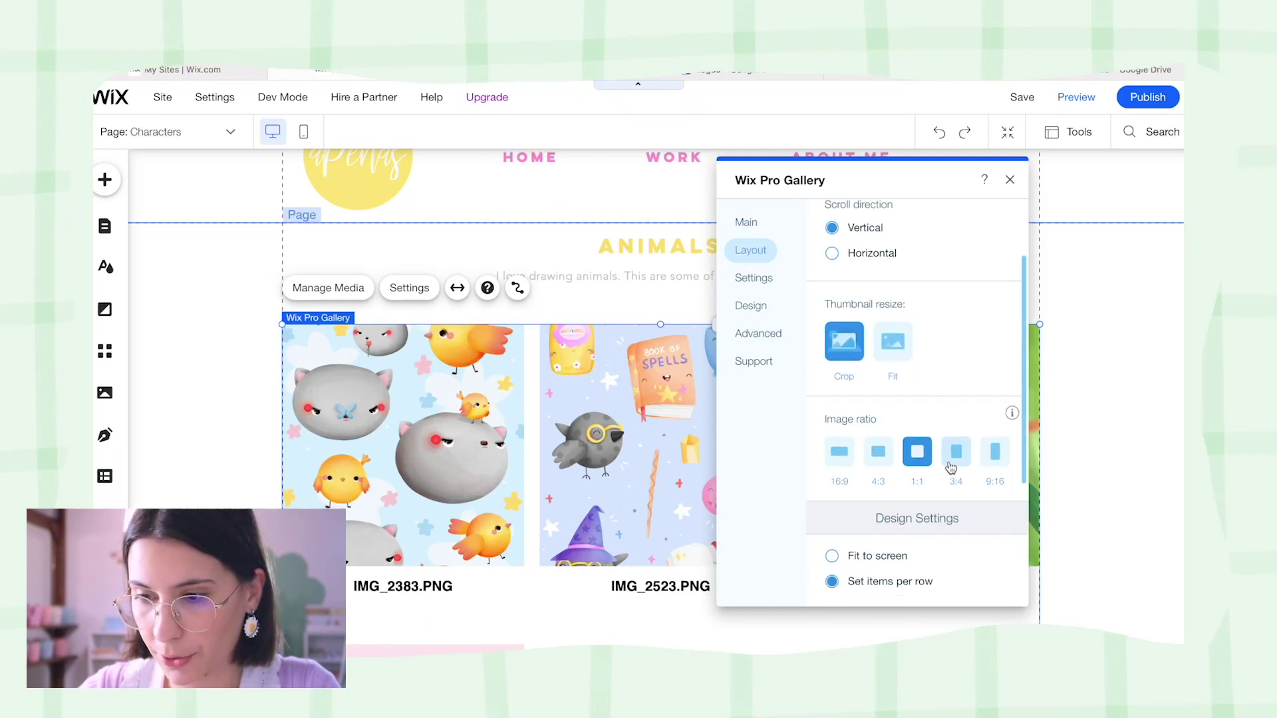
pyautogui.click(956, 458)
pyautogui.click(1077, 320)
pyautogui.scroll(-1, 1094, 347)
pyautogui.scroll(-2, 1104, 399)
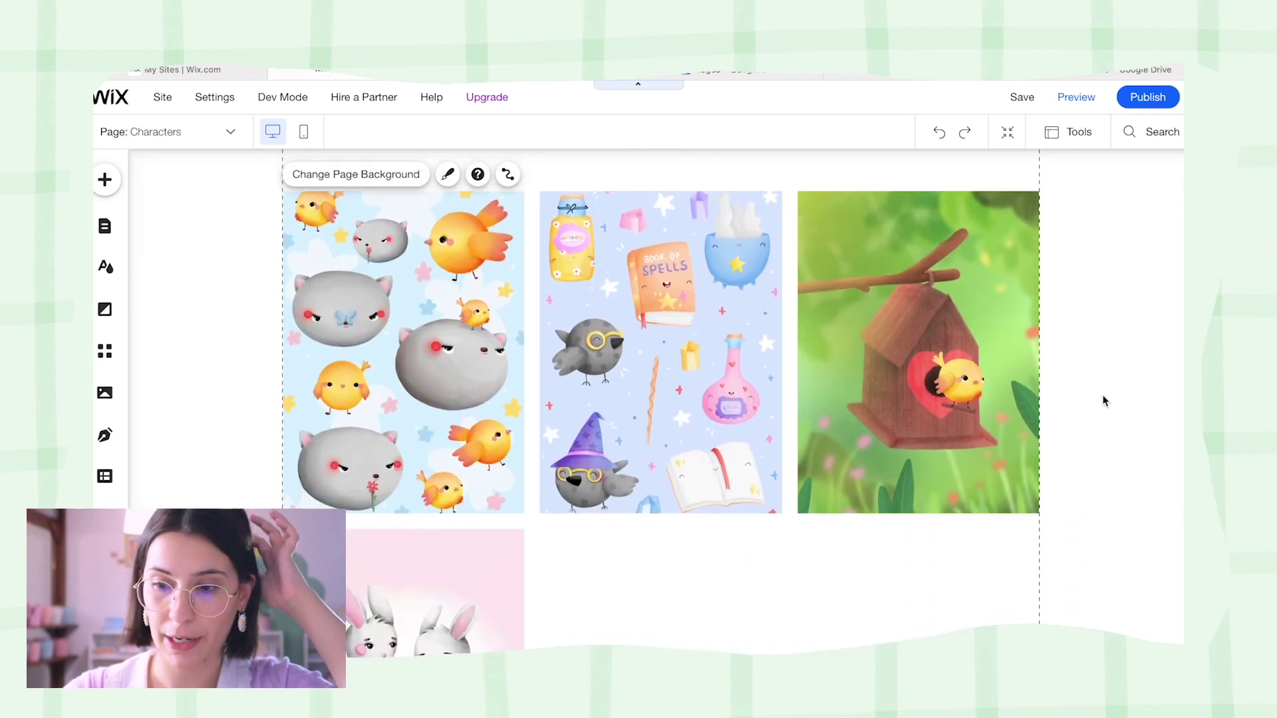
pyautogui.scroll(3, 1106, 399)
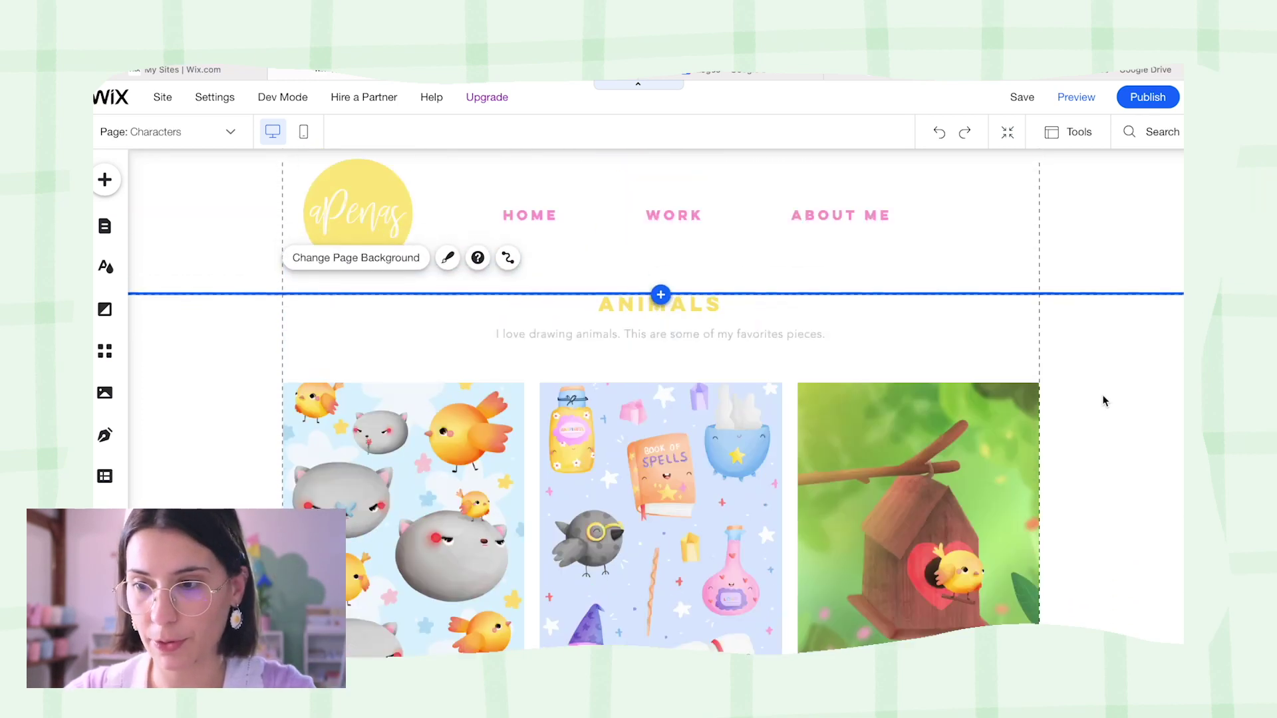
pyautogui.click(1022, 97)
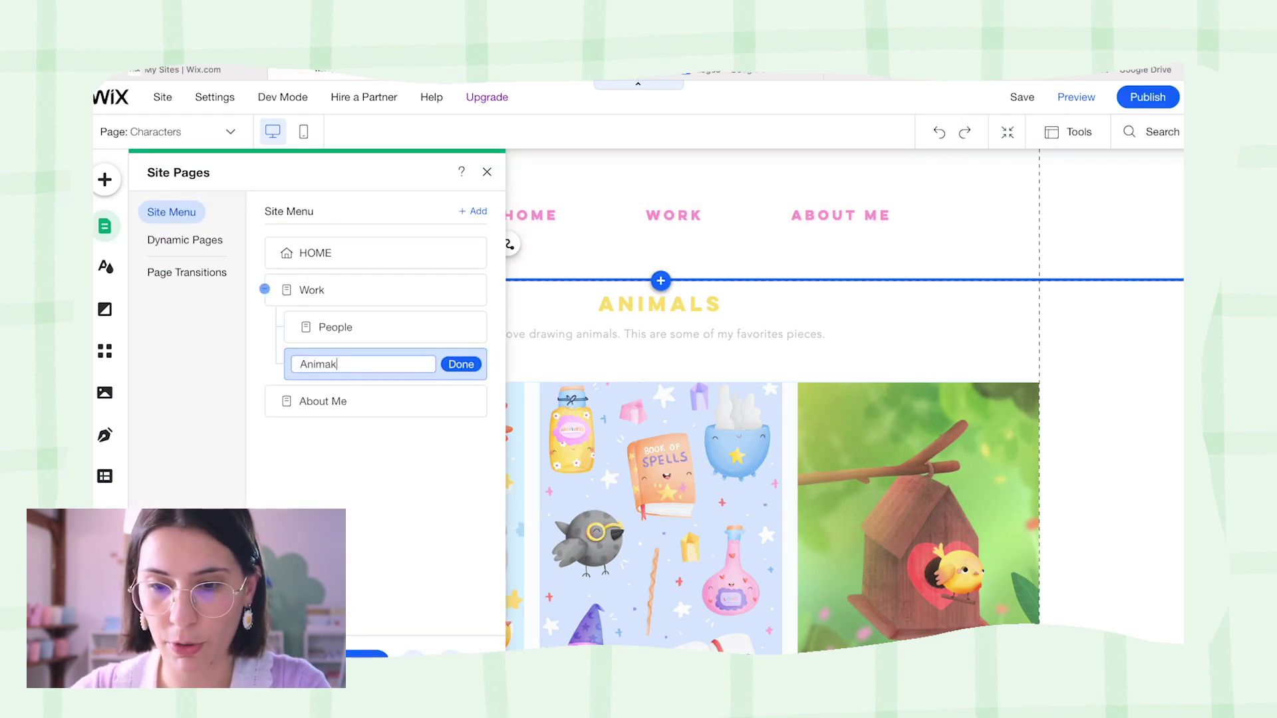
# Rename the current Work subpage to Animals and duplicate it as another subpage named Characters.
pyautogui.write('s')
pyautogui.press('Return')
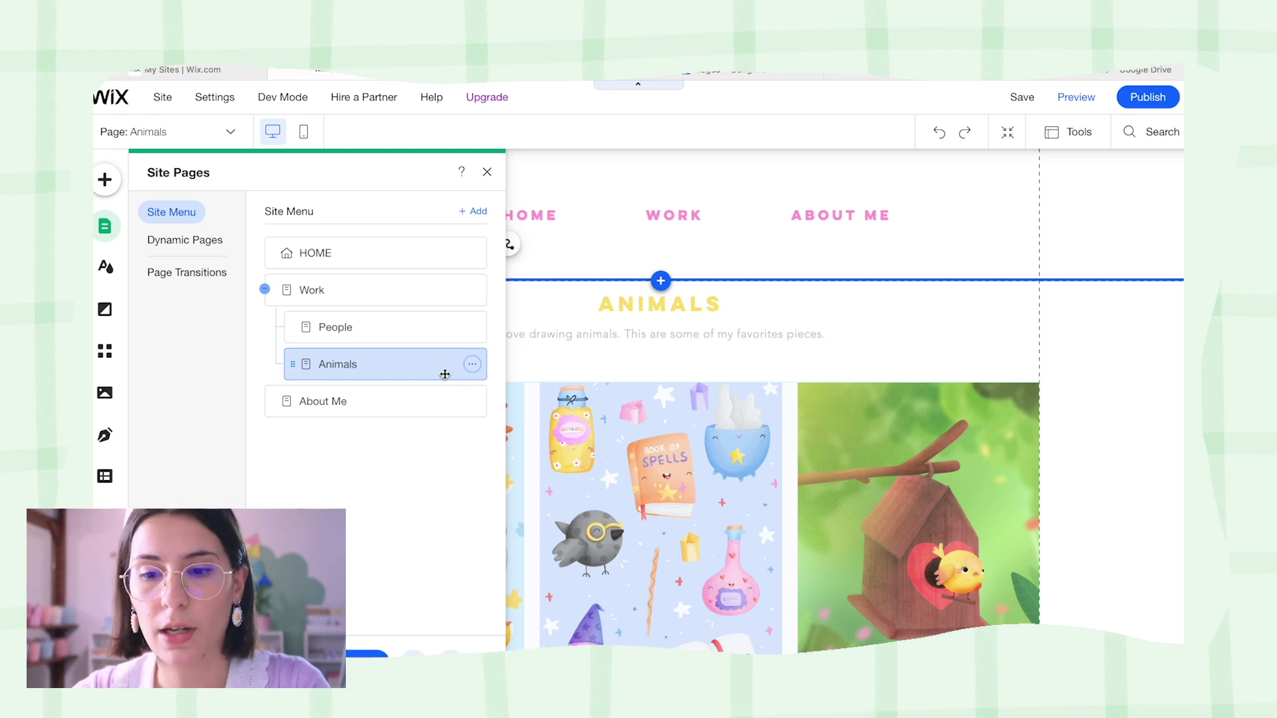
pyautogui.click(474, 366)
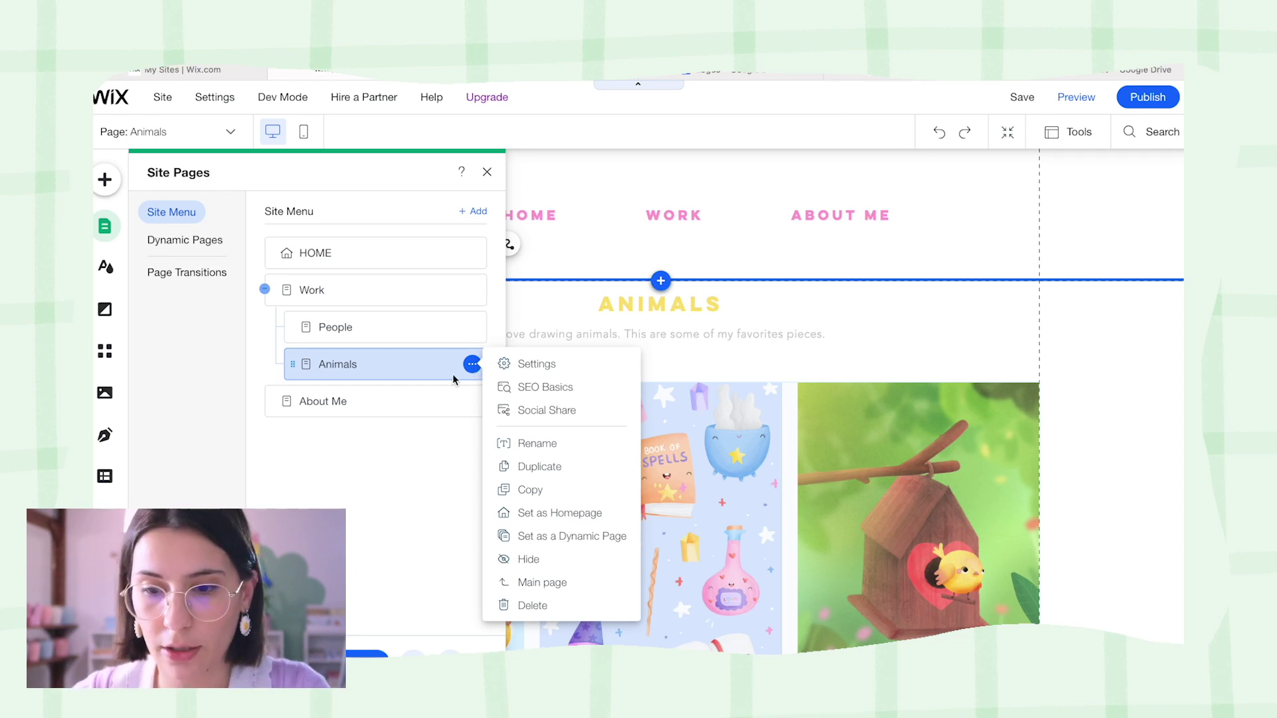
pyautogui.click(527, 467)
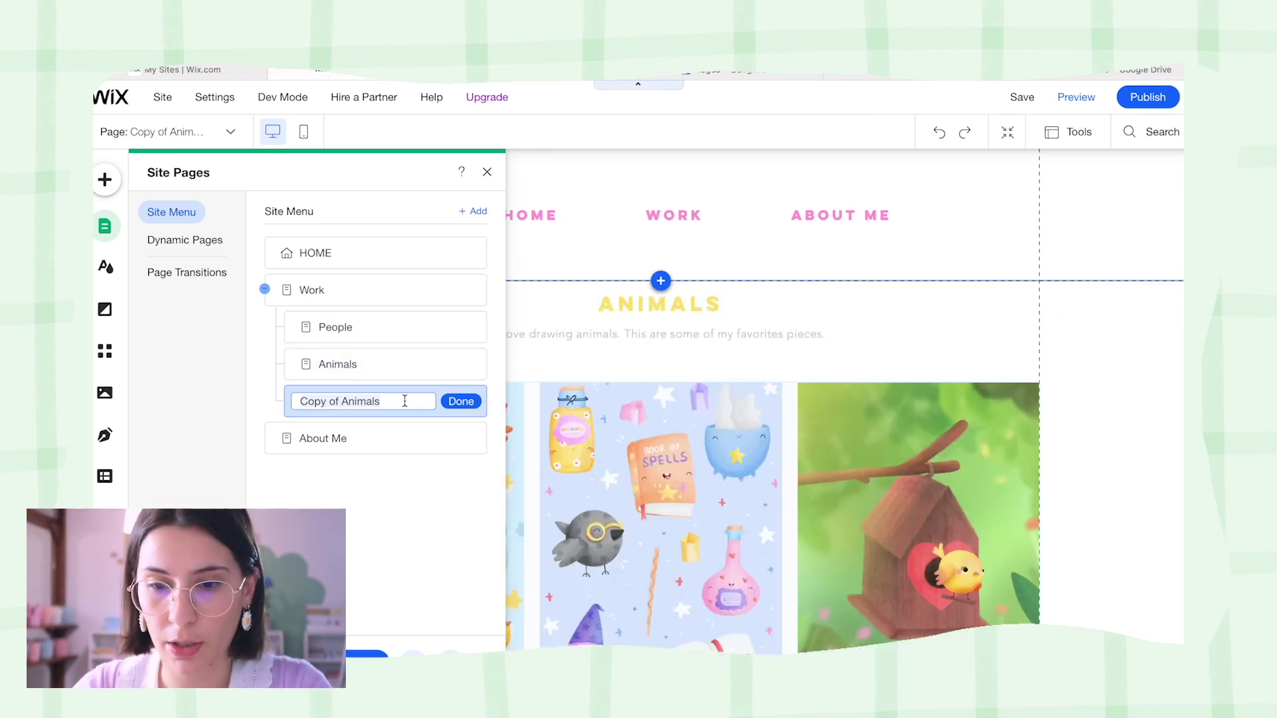
pyautogui.tripleClick(404, 401)
pyautogui.write('Characters')
pyautogui.press('Return')
pyautogui.click(856, 171)
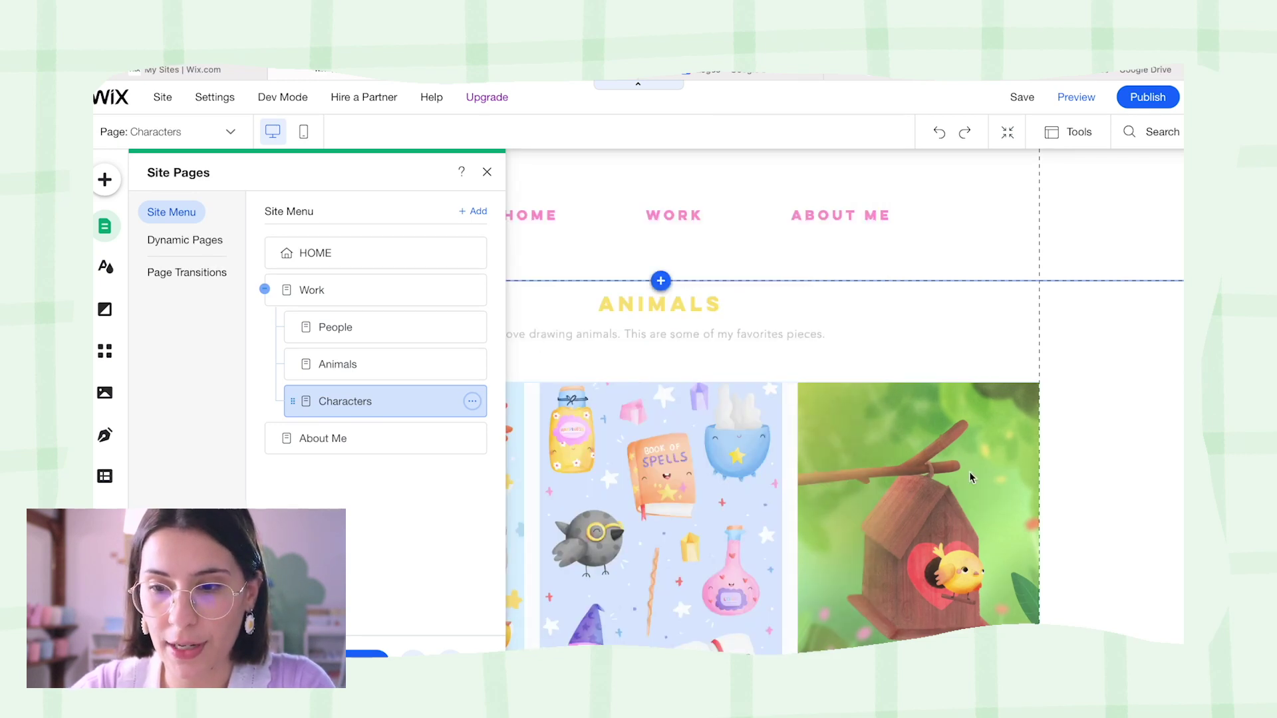
pyautogui.click(831, 479)
# Retitle the page "CHARACTERS" and change its description to "One of my favorite things to do is to create new and unique characters full of personality.".
pyautogui.click(658, 304)
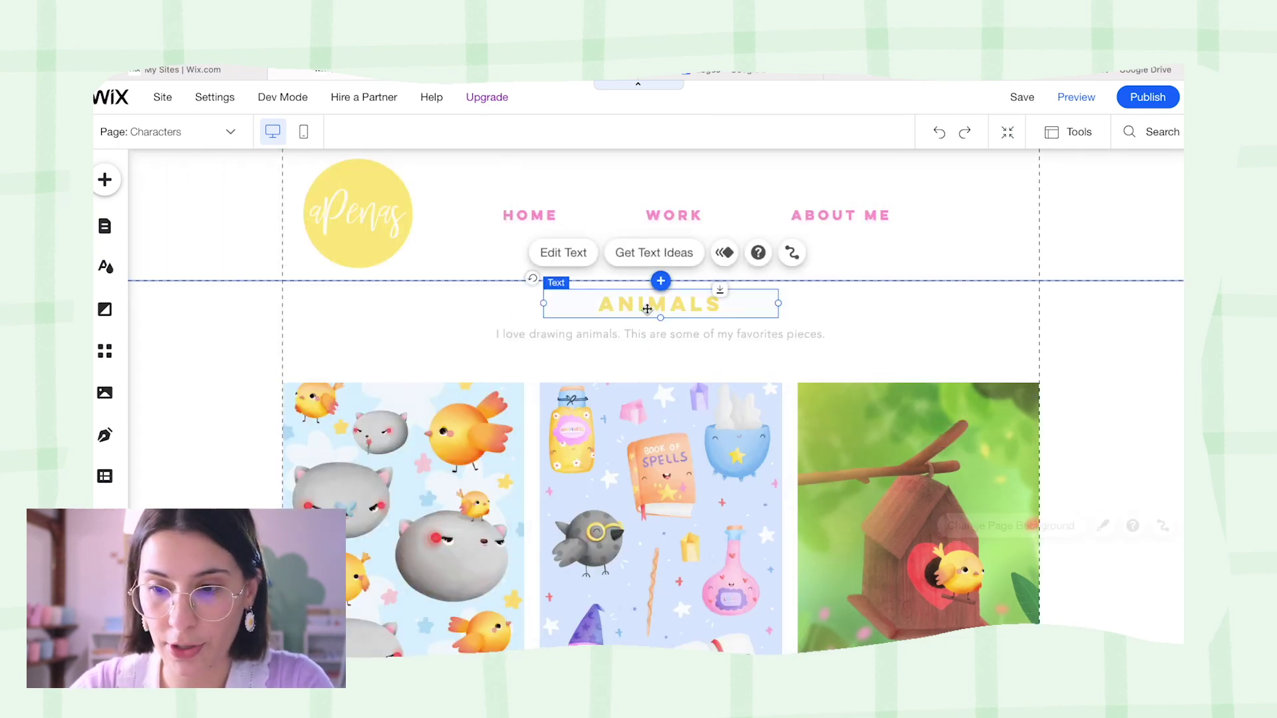
pyautogui.click(658, 304)
pyautogui.write('Characters')
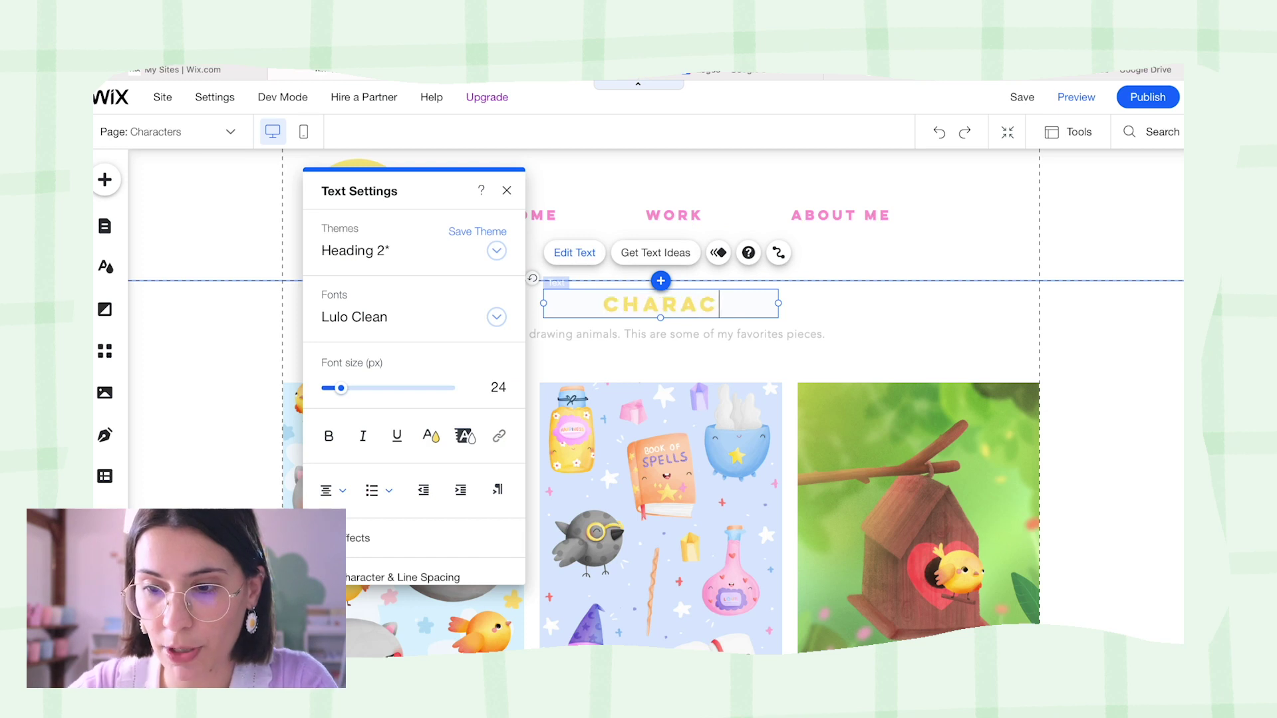
pyautogui.click(656, 350)
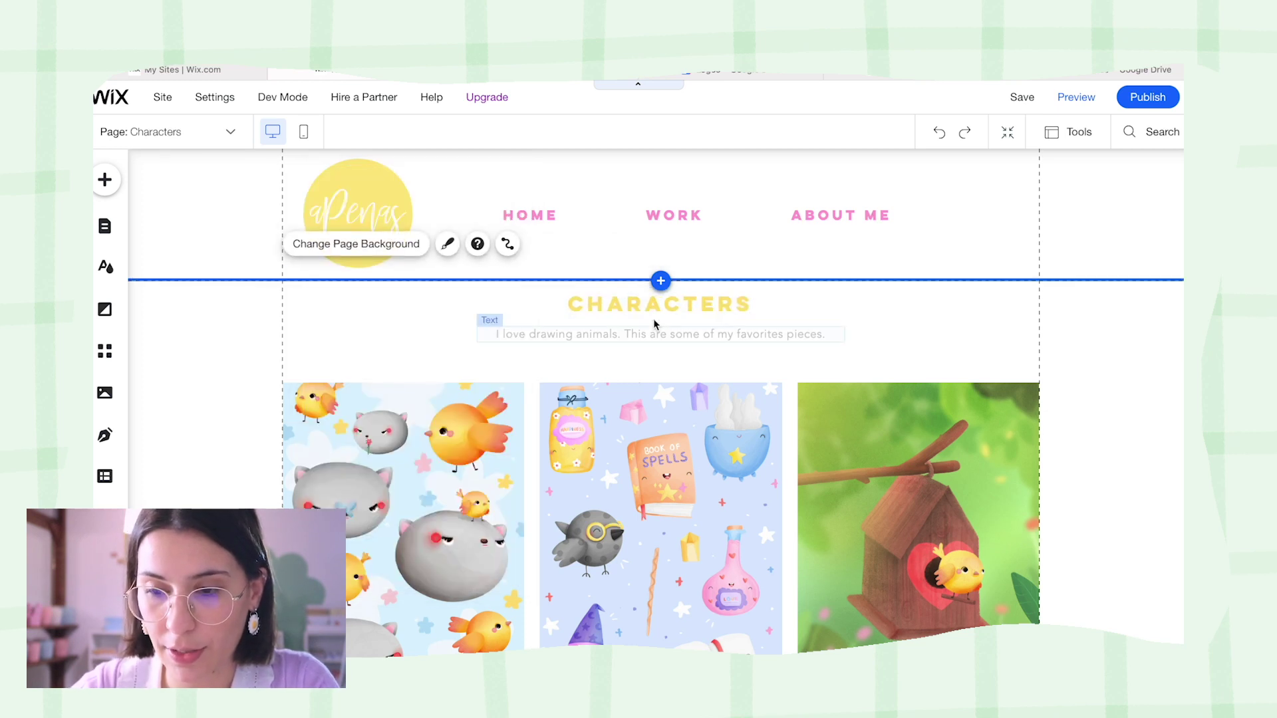
pyautogui.click(647, 338)
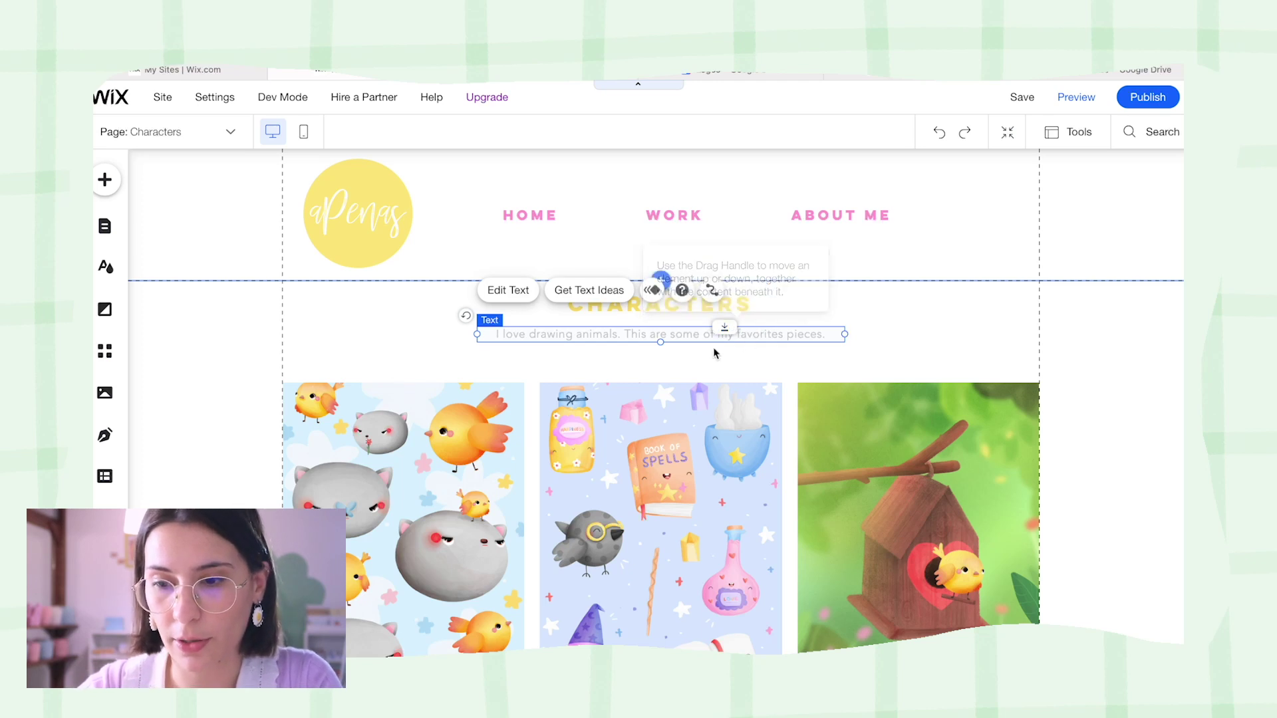
# Remove all the animal illustrations from the gallery on the Characters page.
pyautogui.click(396, 443)
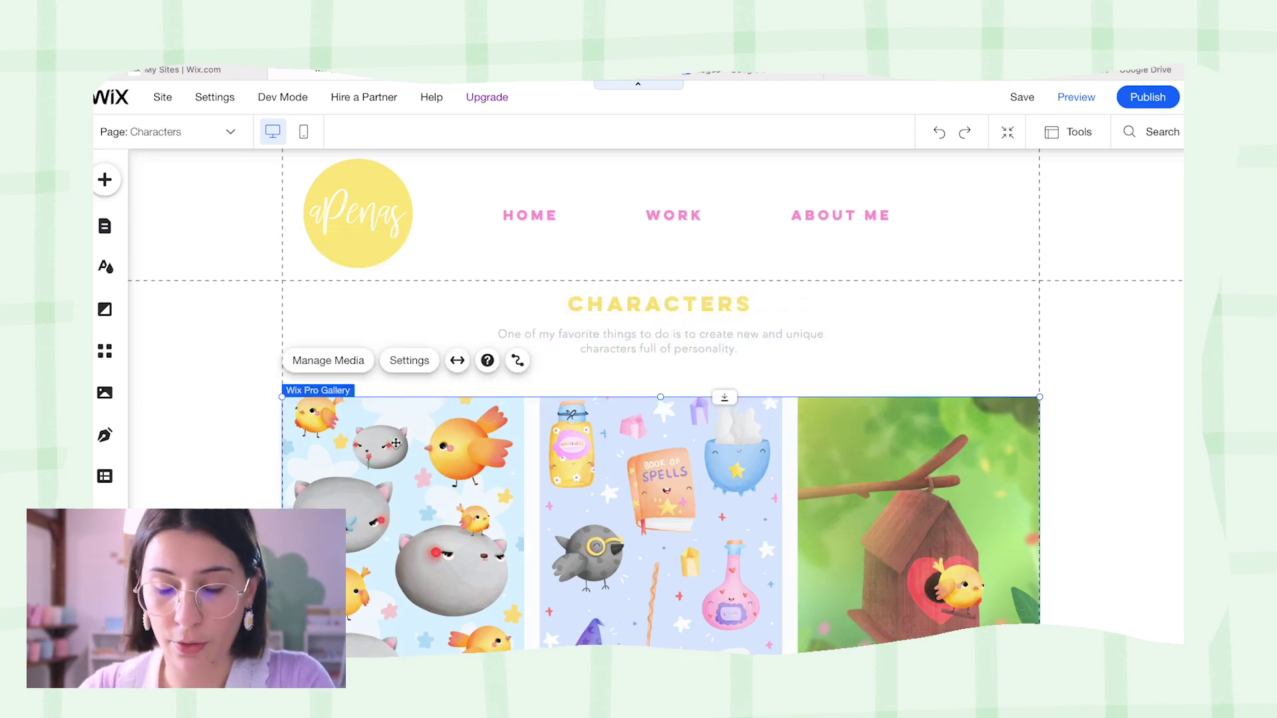
pyautogui.click(371, 362)
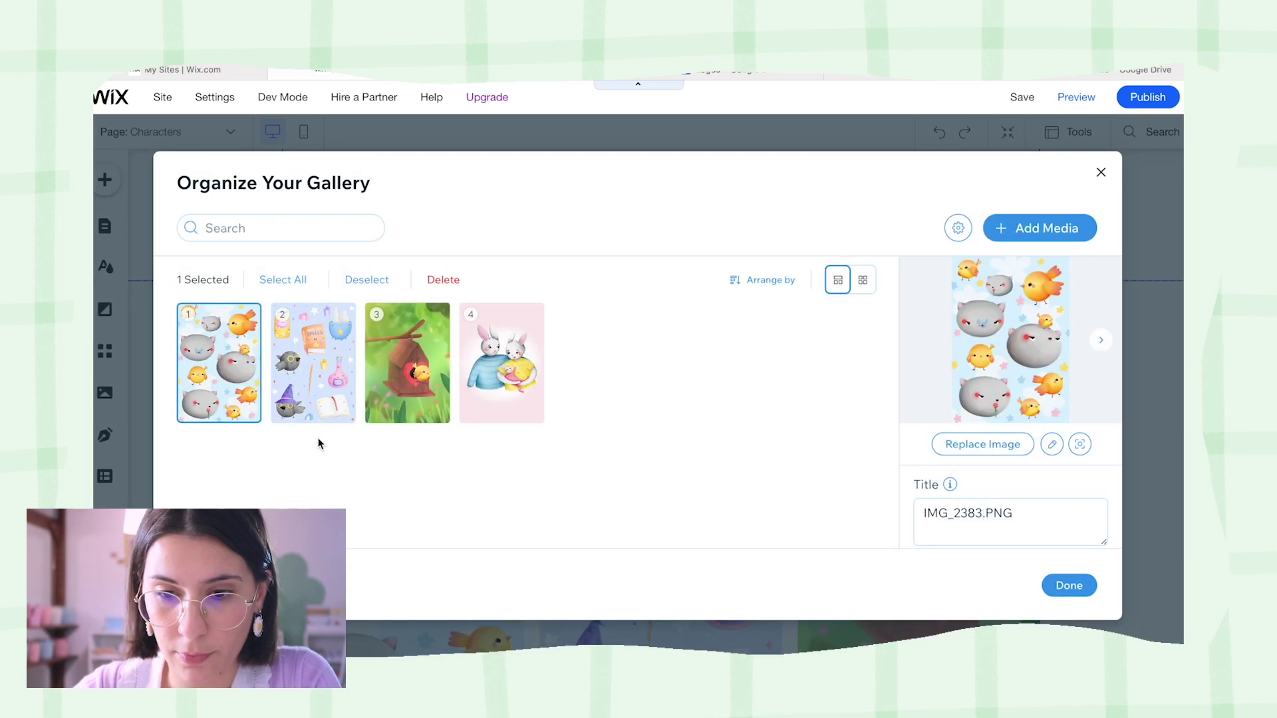
pyautogui.click(243, 323)
pyautogui.click(244, 323)
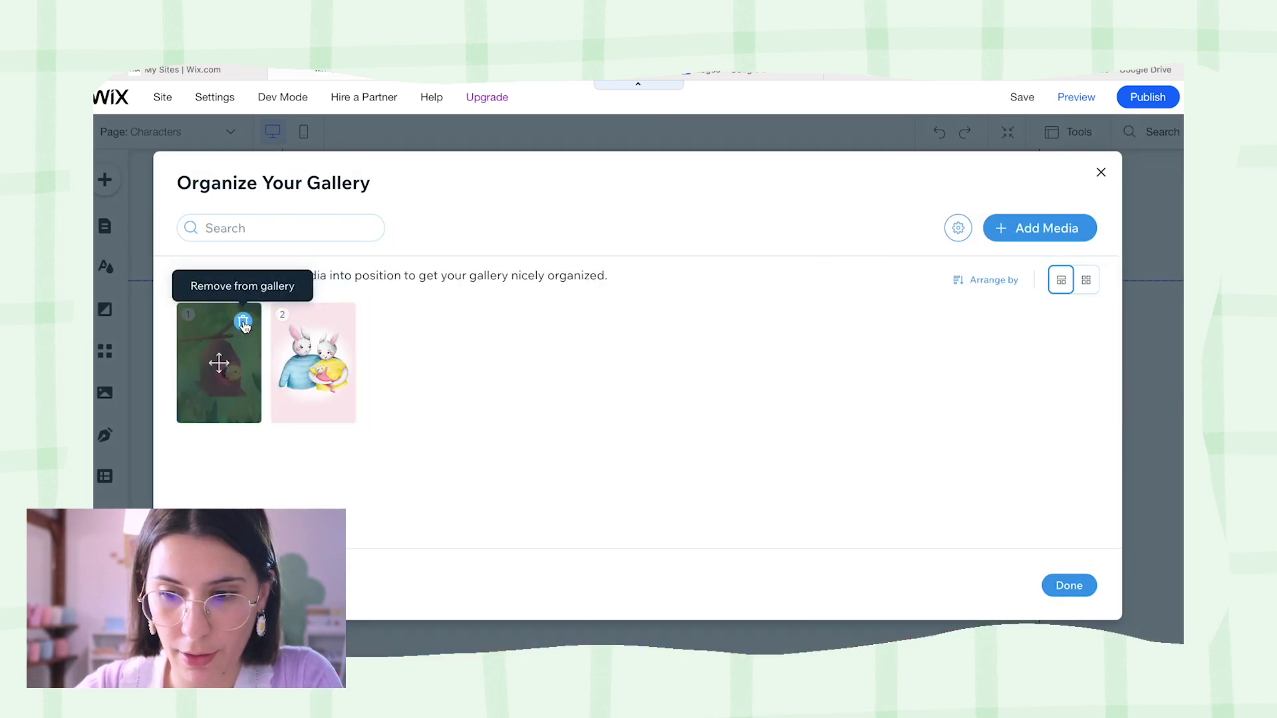
pyautogui.click(243, 324)
pyautogui.click(244, 323)
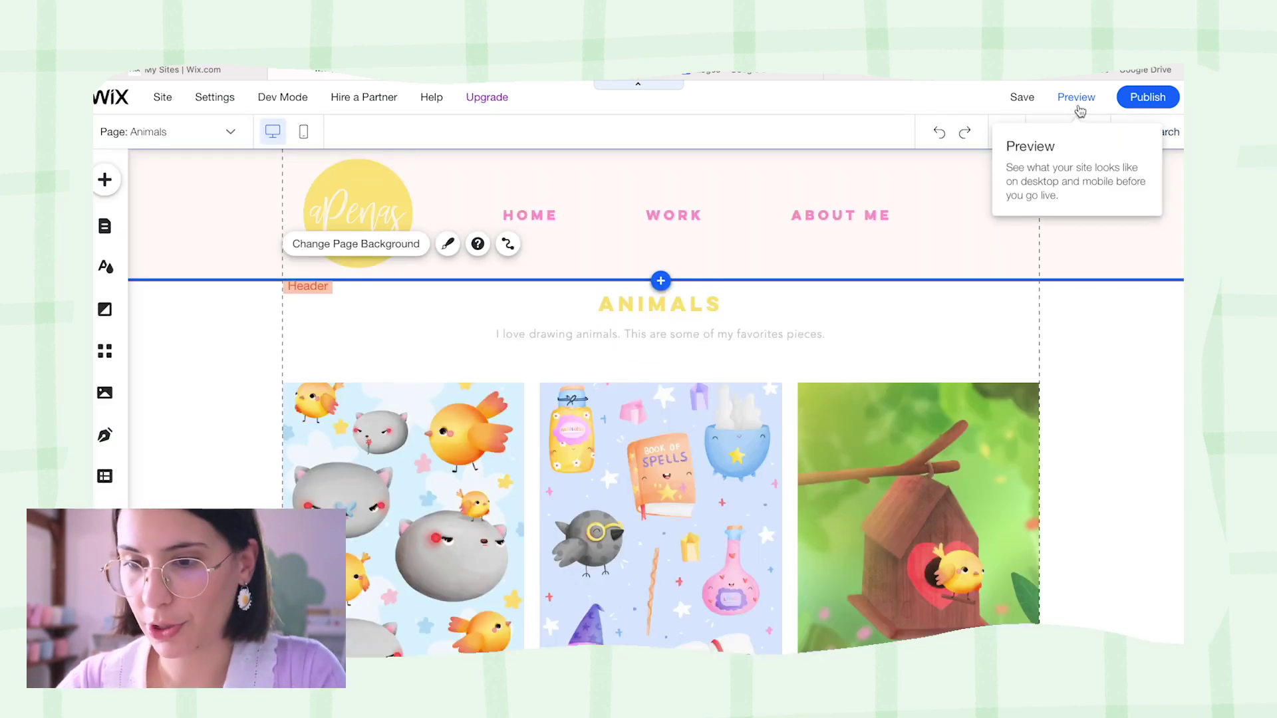
# Preview the Animals page, check its gallery and the Work submenu, and return to the editor.
pyautogui.click(1077, 100)
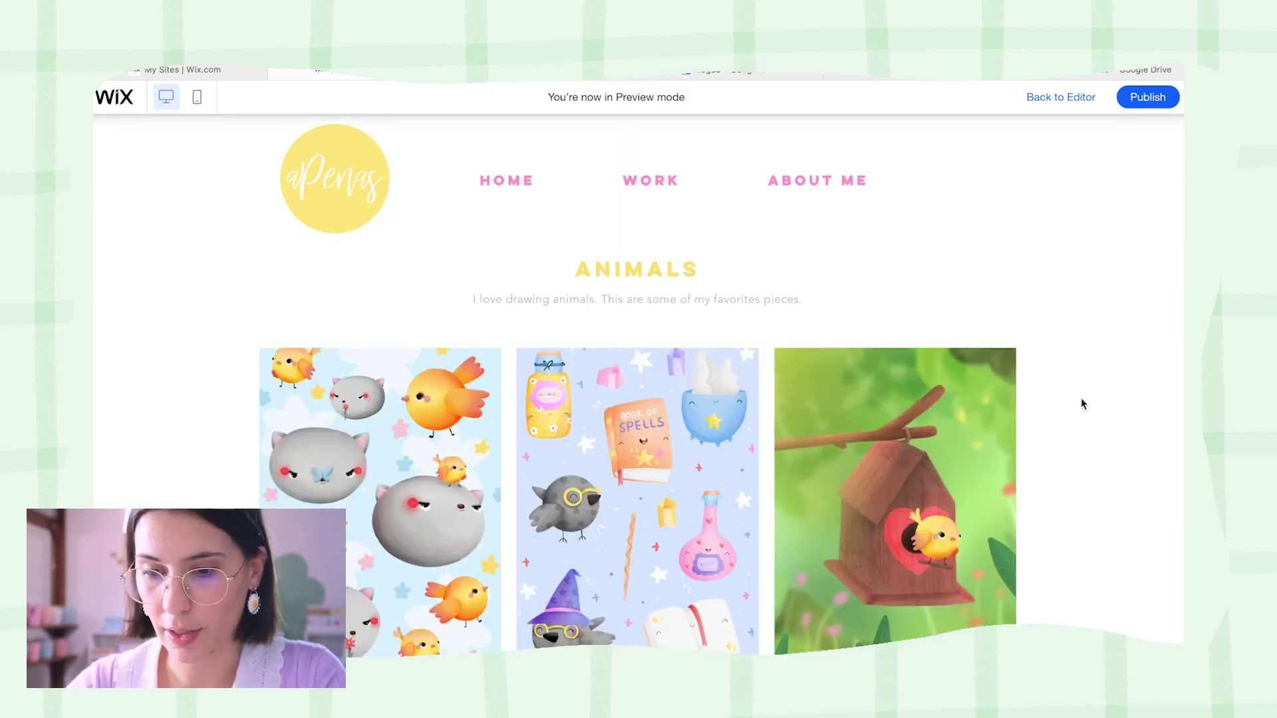
pyautogui.scroll(-5, 1081, 404)
pyautogui.scroll(5, 1081, 403)
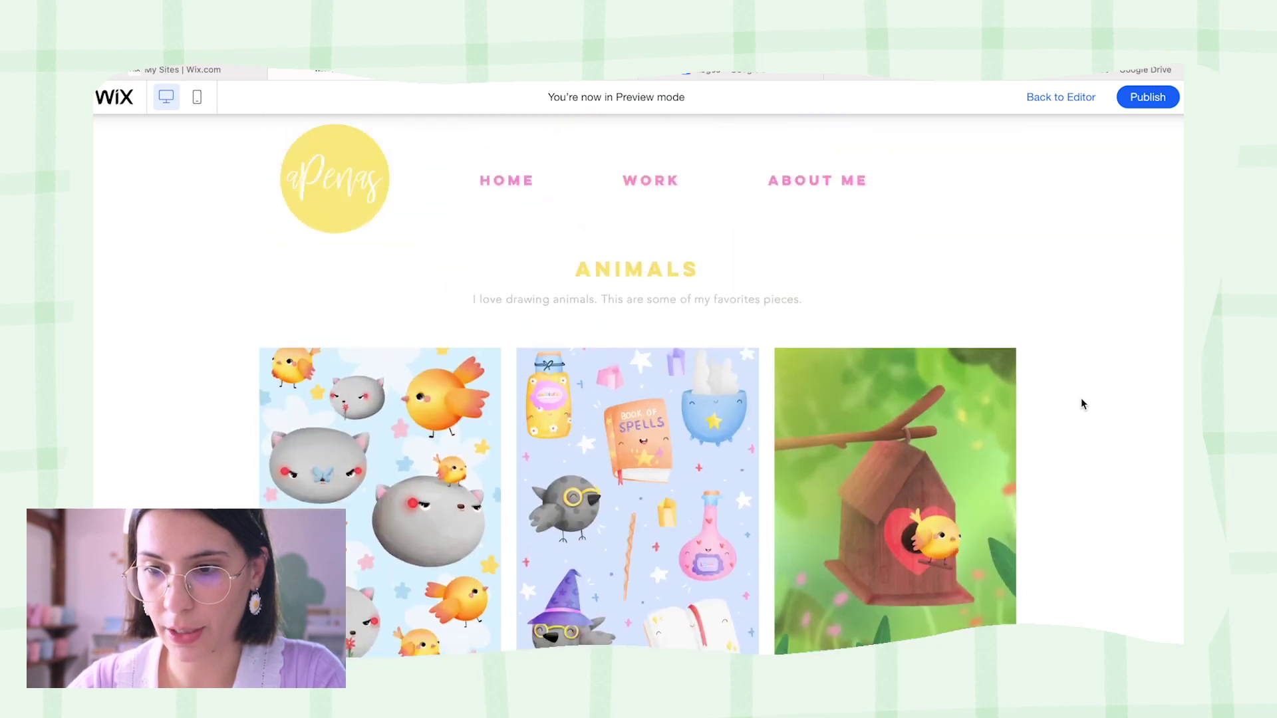
pyautogui.moveTo(652, 193)
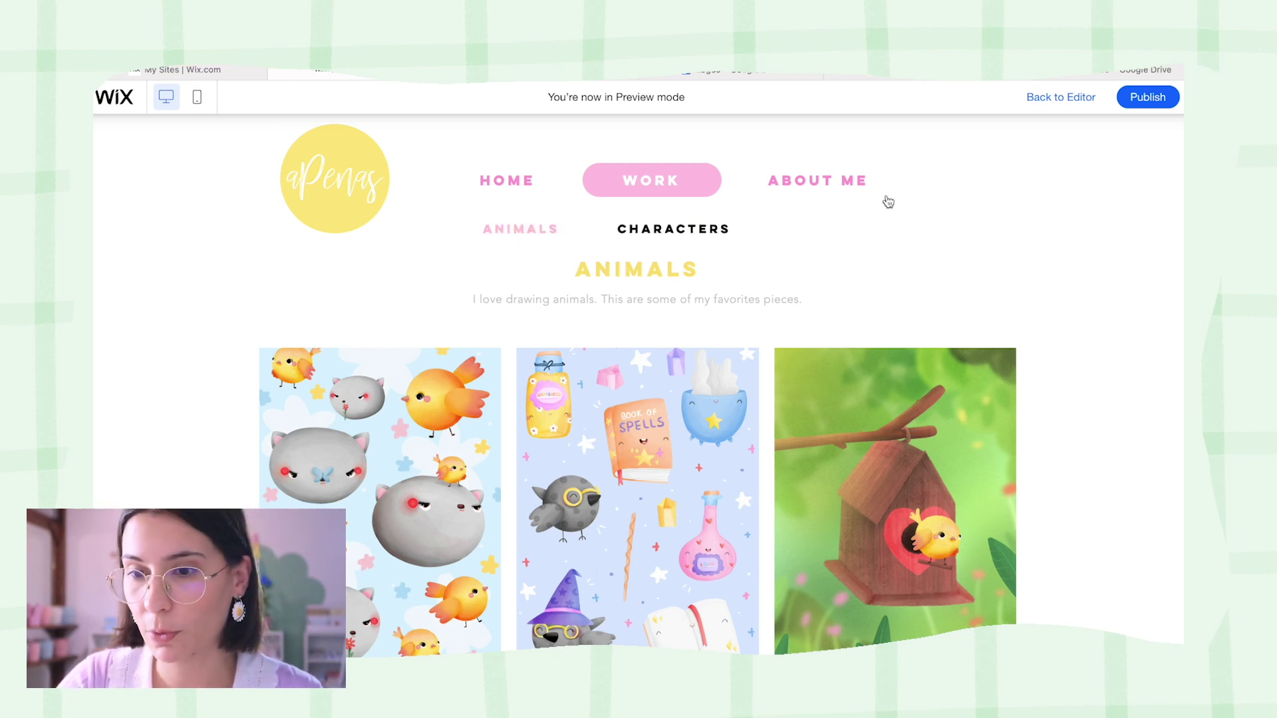
pyautogui.click(1066, 93)
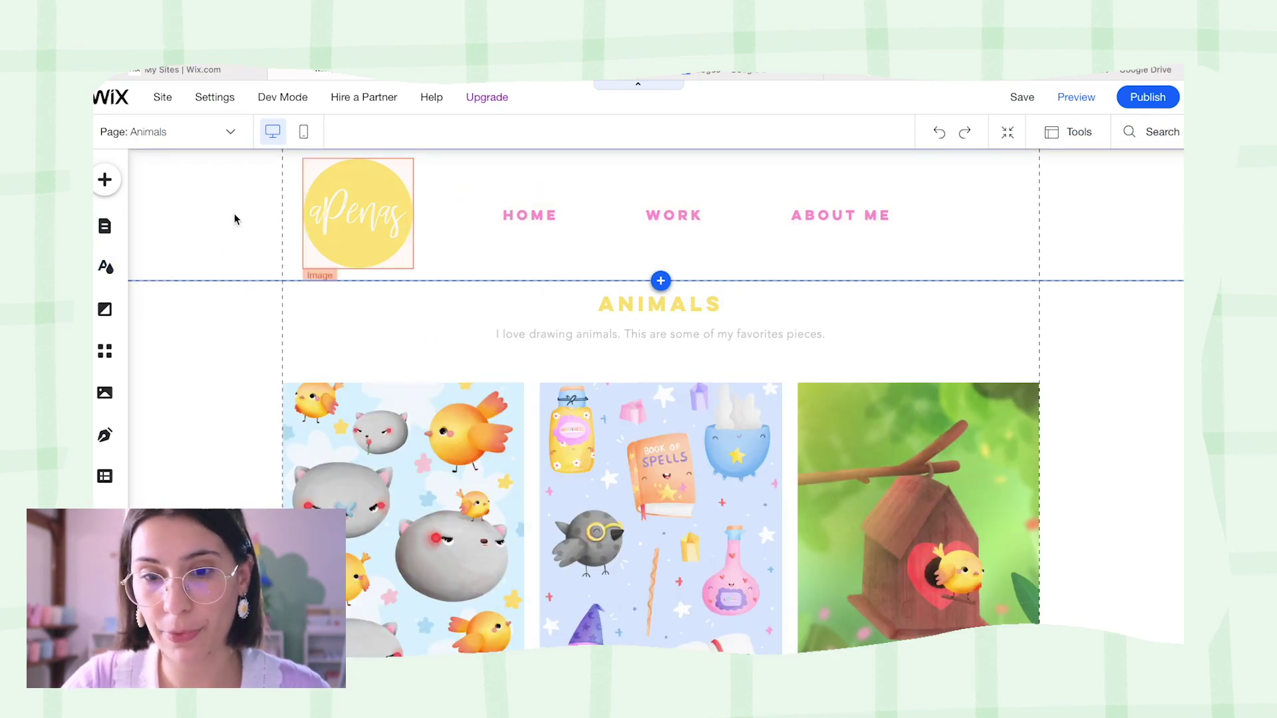
# Switch to the Work page and nudge its category gallery slightly upward toward the header.
pyautogui.click(230, 133)
pyautogui.click(192, 184)
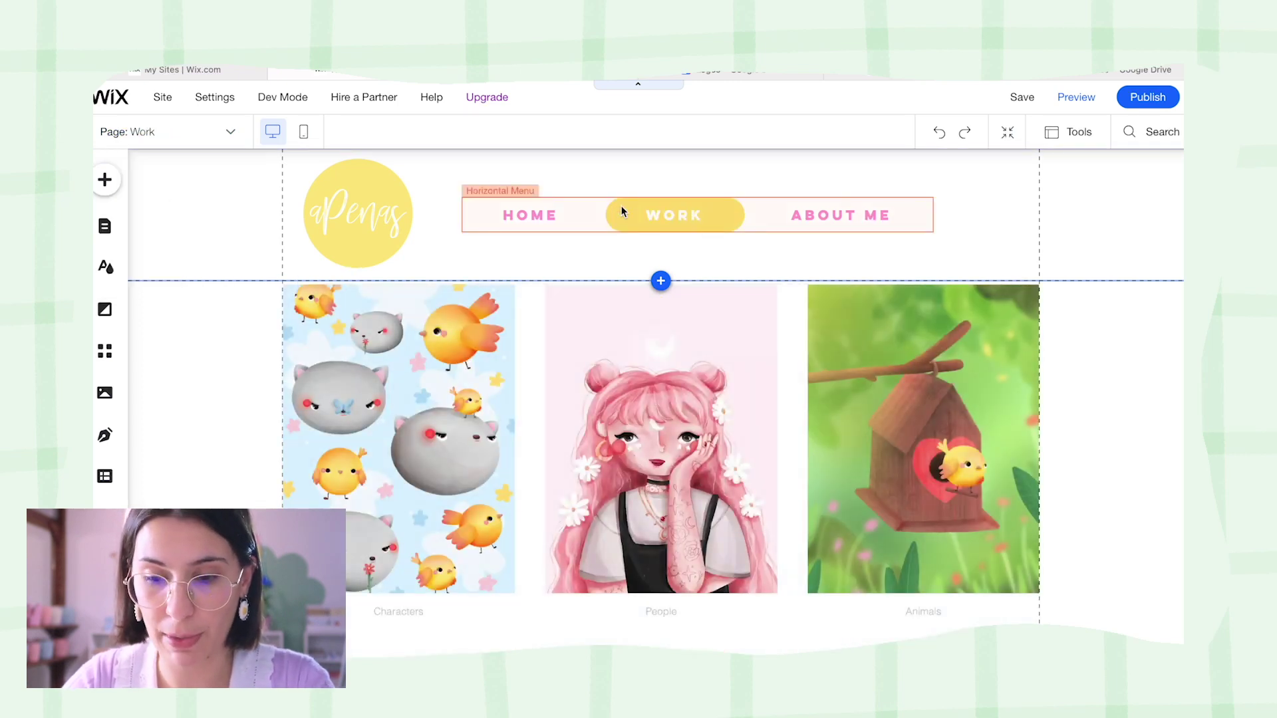
pyautogui.click(480, 580)
pyautogui.moveTo(480, 580); pyautogui.dragTo(500, 575)
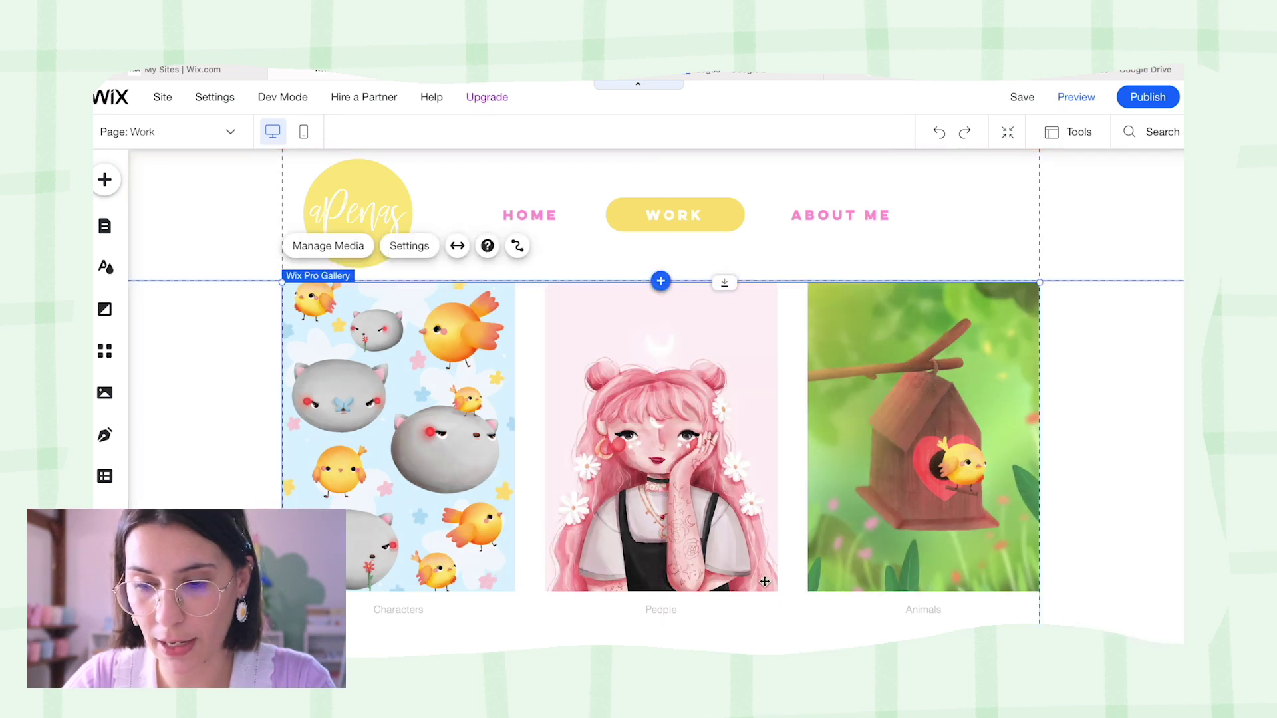
pyautogui.scroll(-5, 820, 541)
pyautogui.scroll(5, 821, 541)
pyautogui.moveTo(756, 499); pyautogui.dragTo(756, 495)
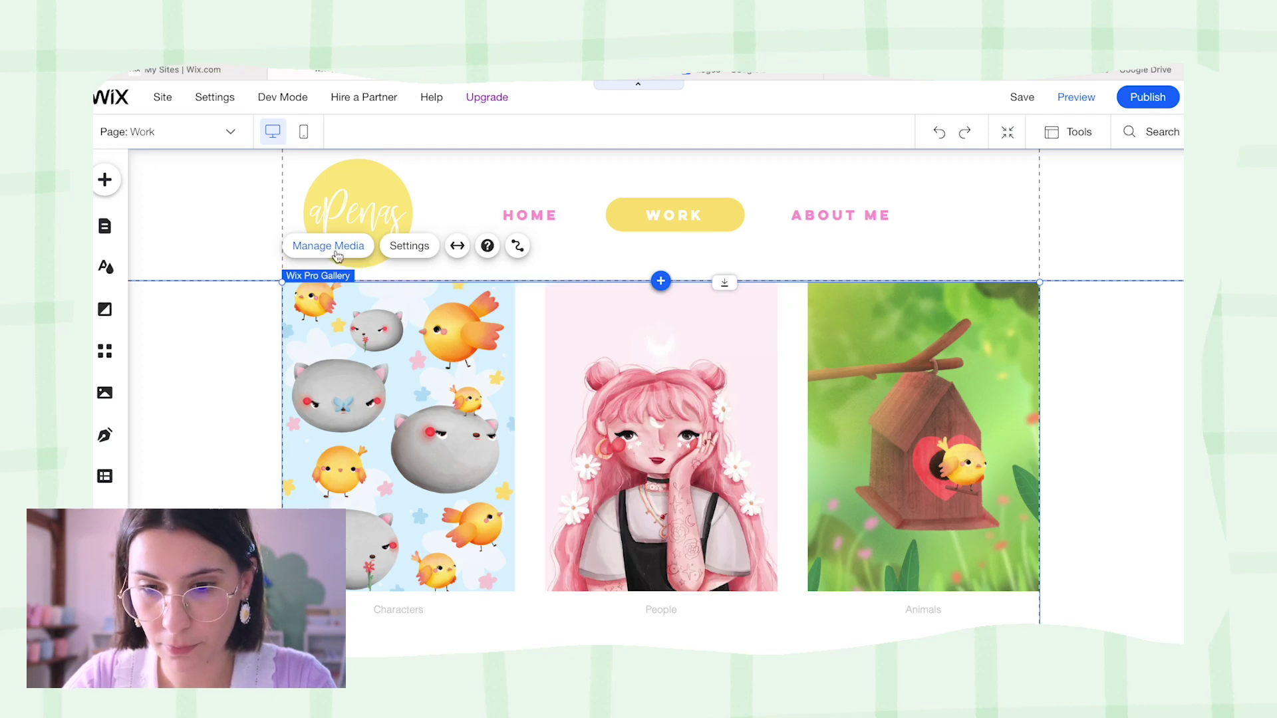
# Link the People image in the Work page's category gallery to the Characters page, opening in the current window.
pyautogui.click(336, 246)
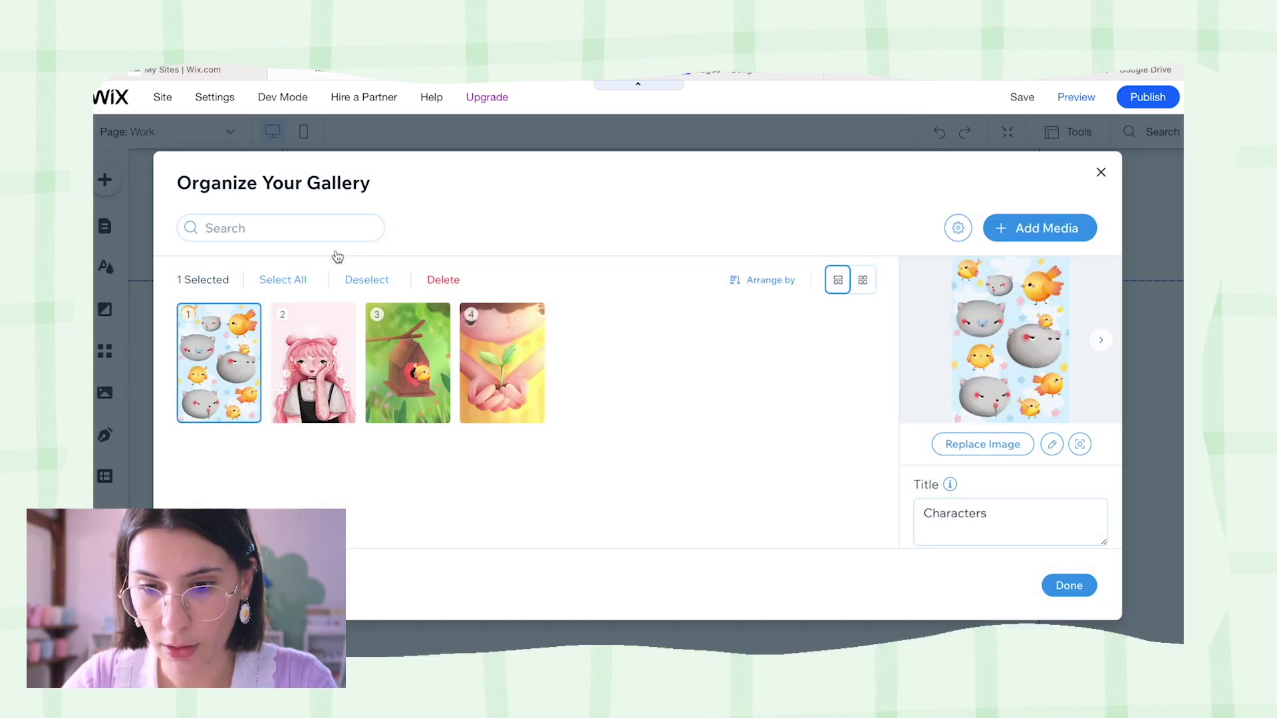
pyautogui.click(314, 362)
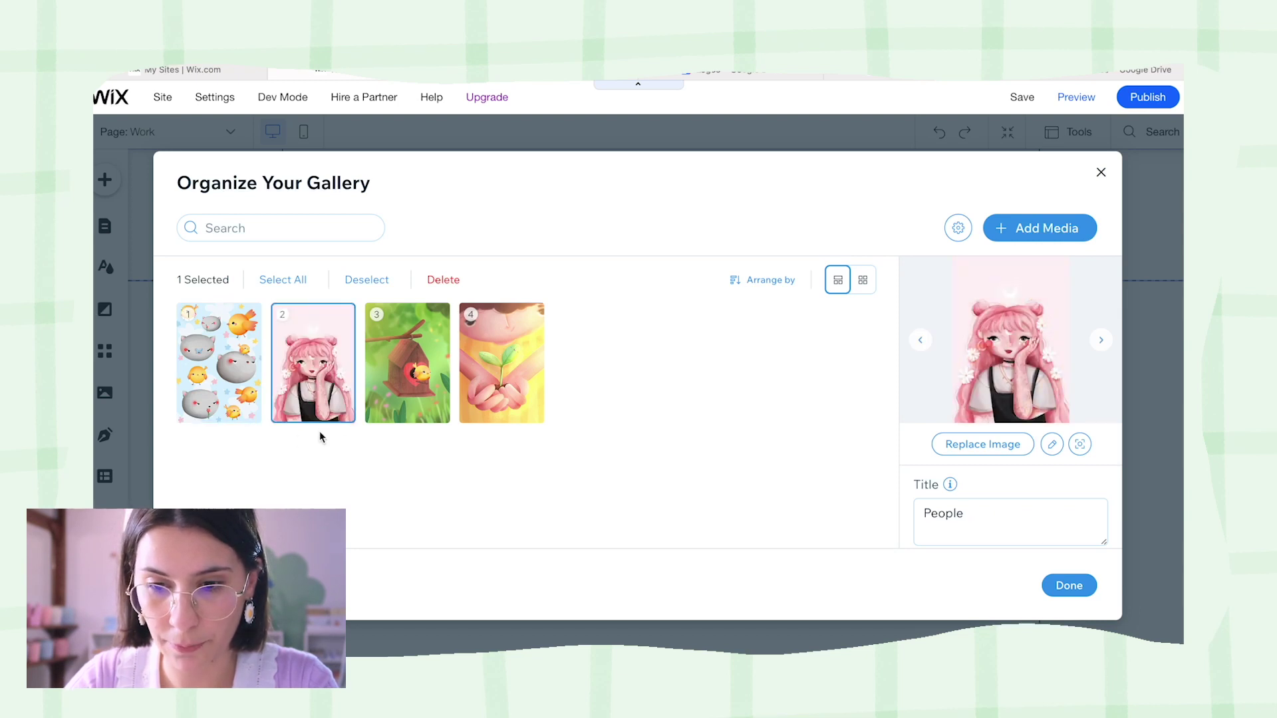
pyautogui.scroll(-3, 1082, 476)
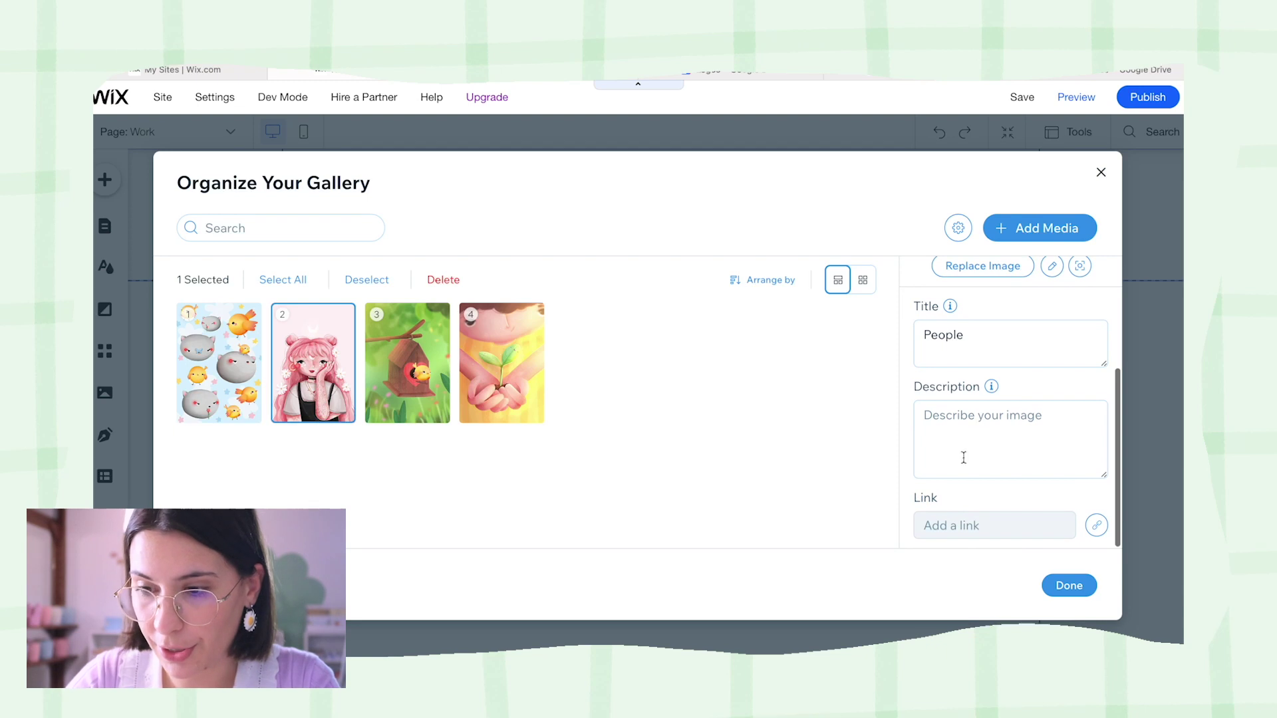
pyautogui.click(973, 525)
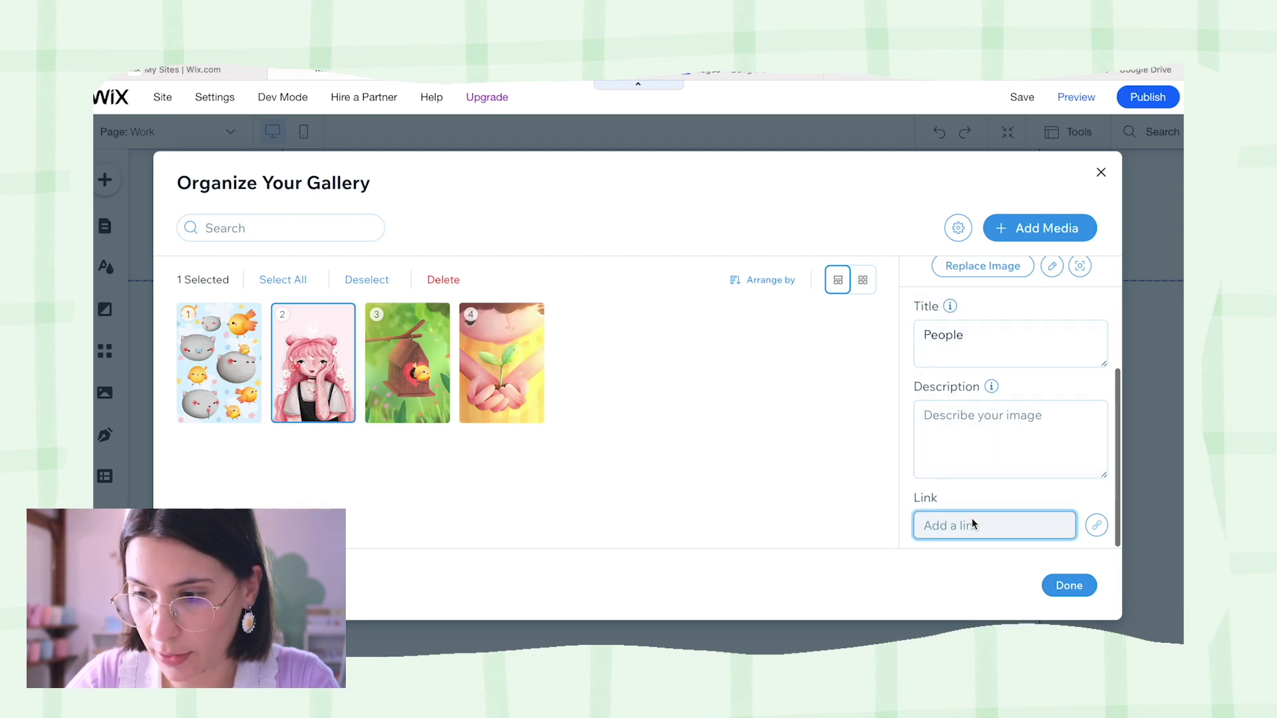
pyautogui.click(1097, 526)
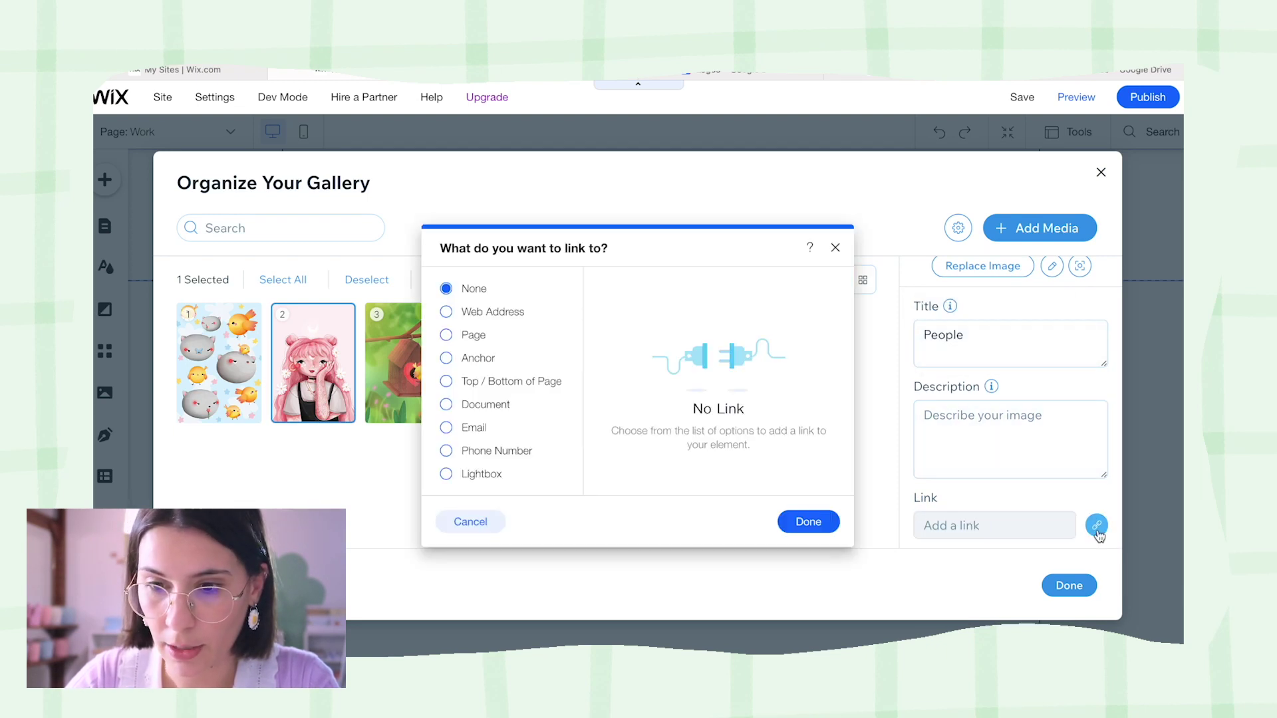
pyautogui.click(446, 335)
pyautogui.click(673, 312)
pyautogui.click(649, 422)
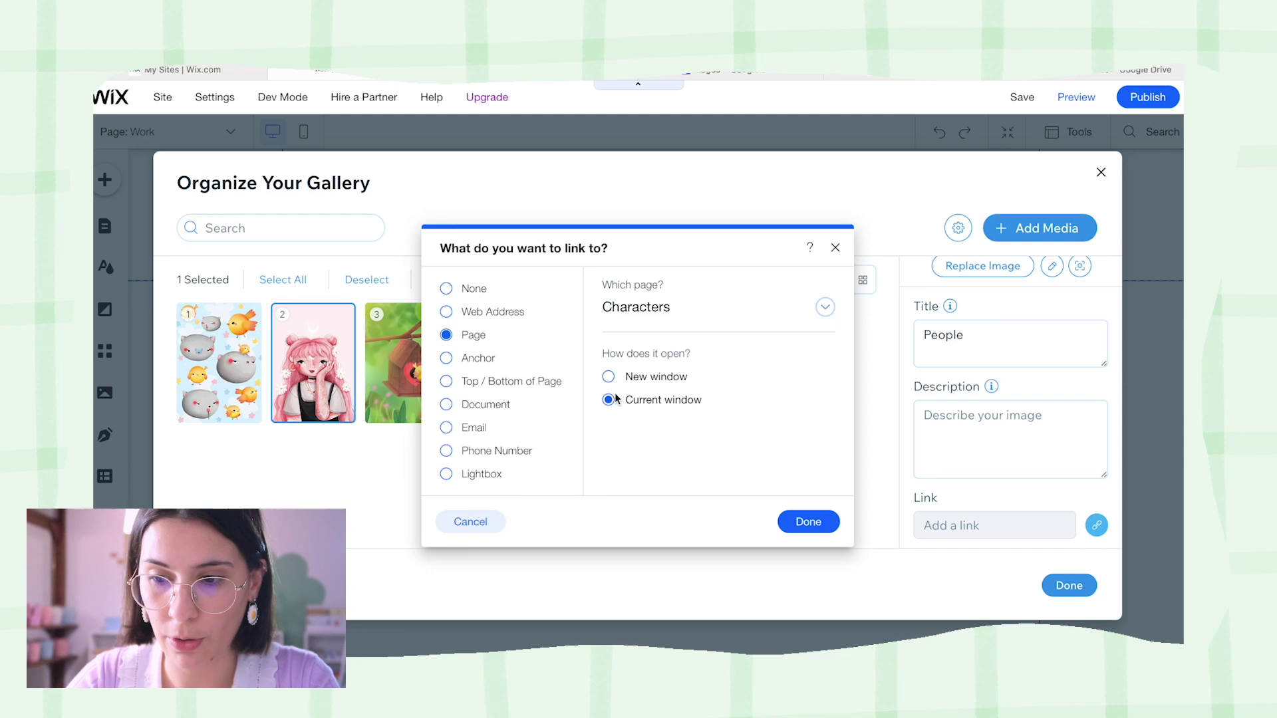
pyautogui.click(790, 520)
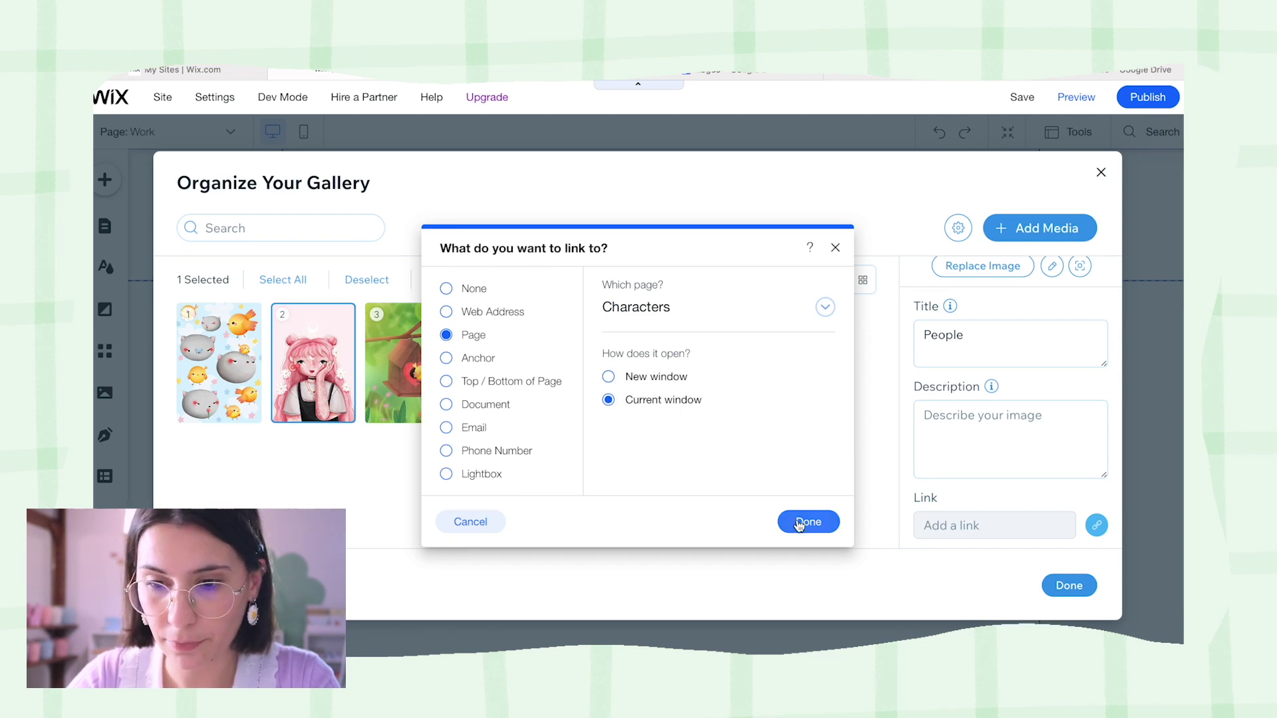
pyautogui.click(396, 366)
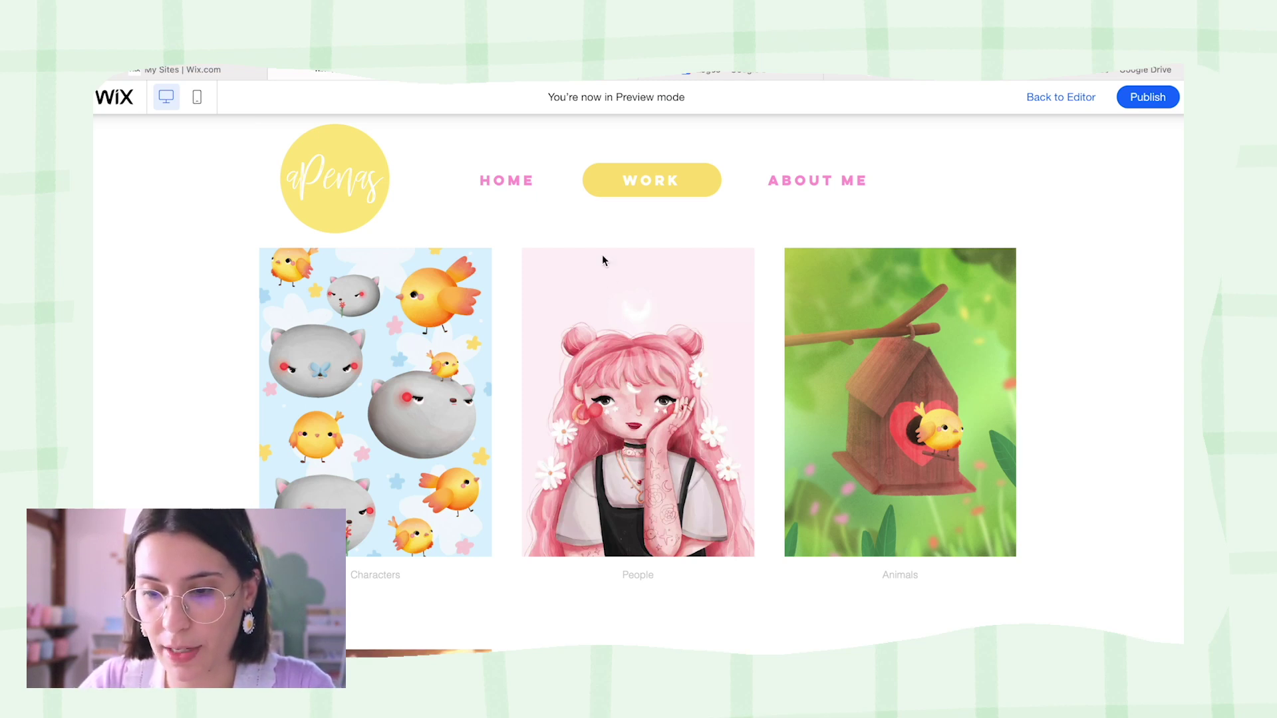
# Test the People image's link in the preview, check the Characters page and Work submenu, and return to the editor.
pyautogui.click(663, 414)
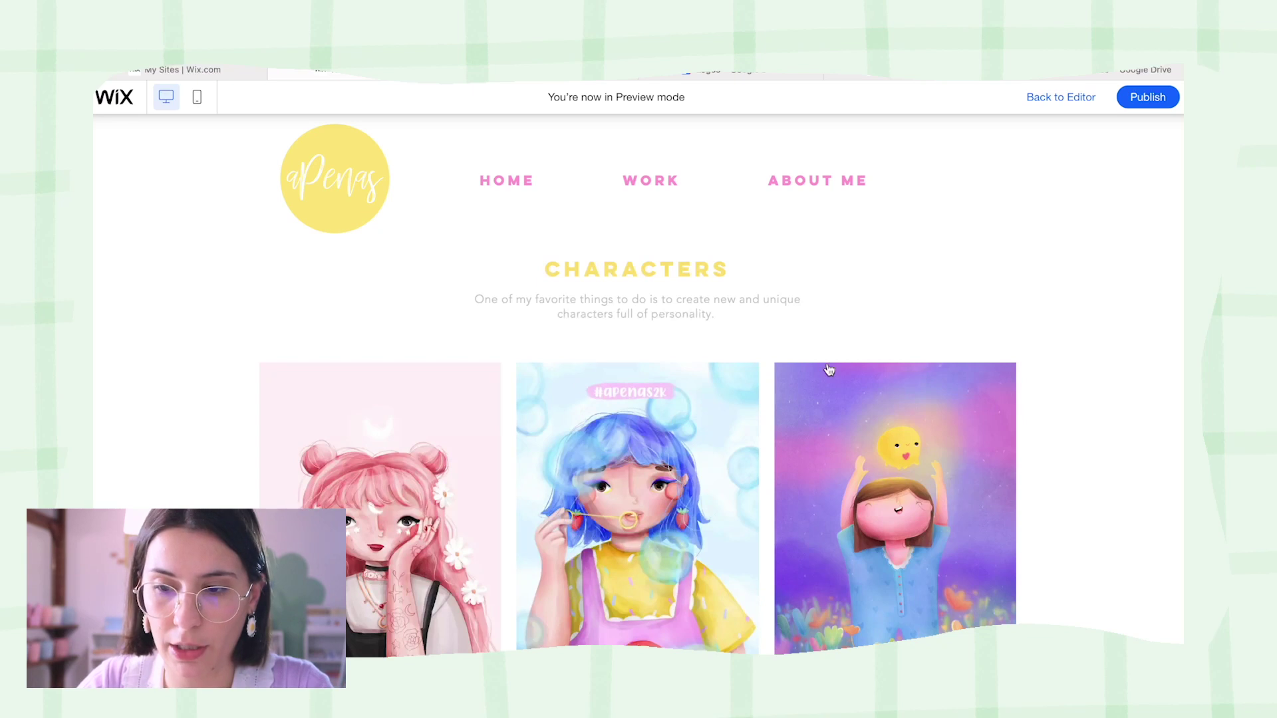
pyautogui.scroll(-5, 828, 365)
pyautogui.scroll(5, 831, 361)
pyautogui.scroll(-5, 831, 360)
pyautogui.scroll(5, 831, 348)
pyautogui.moveTo(651, 187)
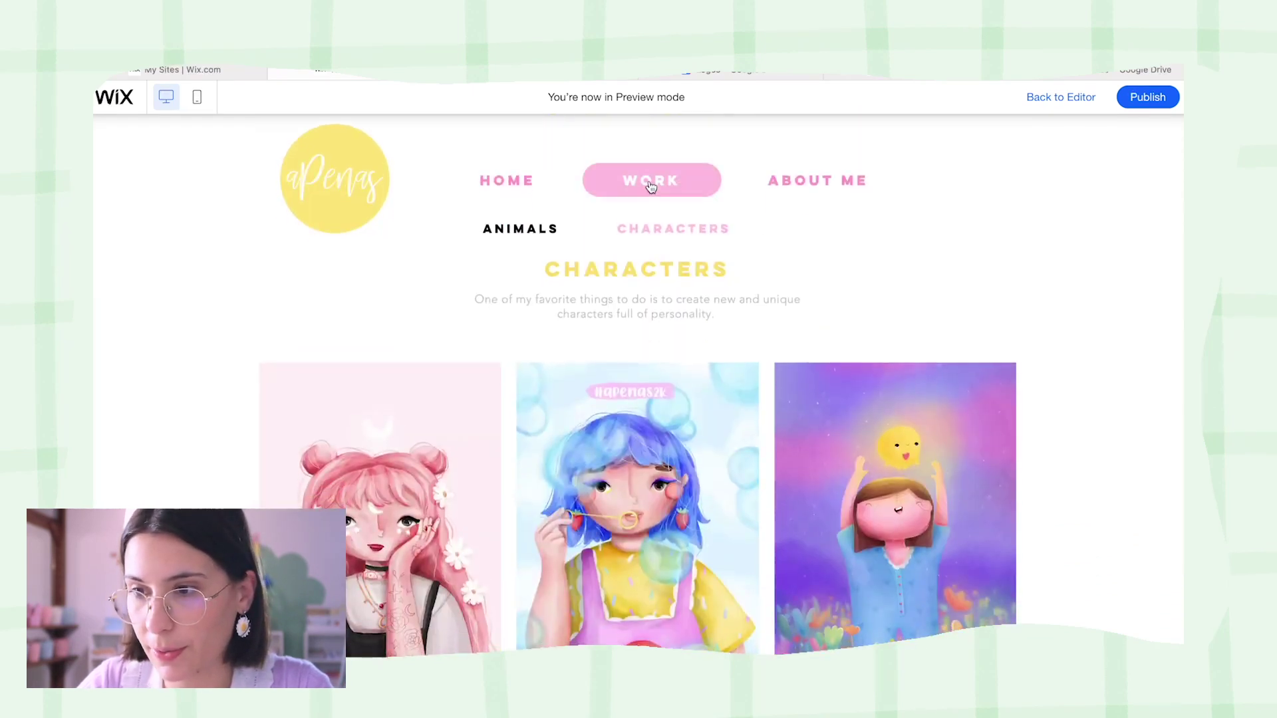
pyautogui.click(1080, 99)
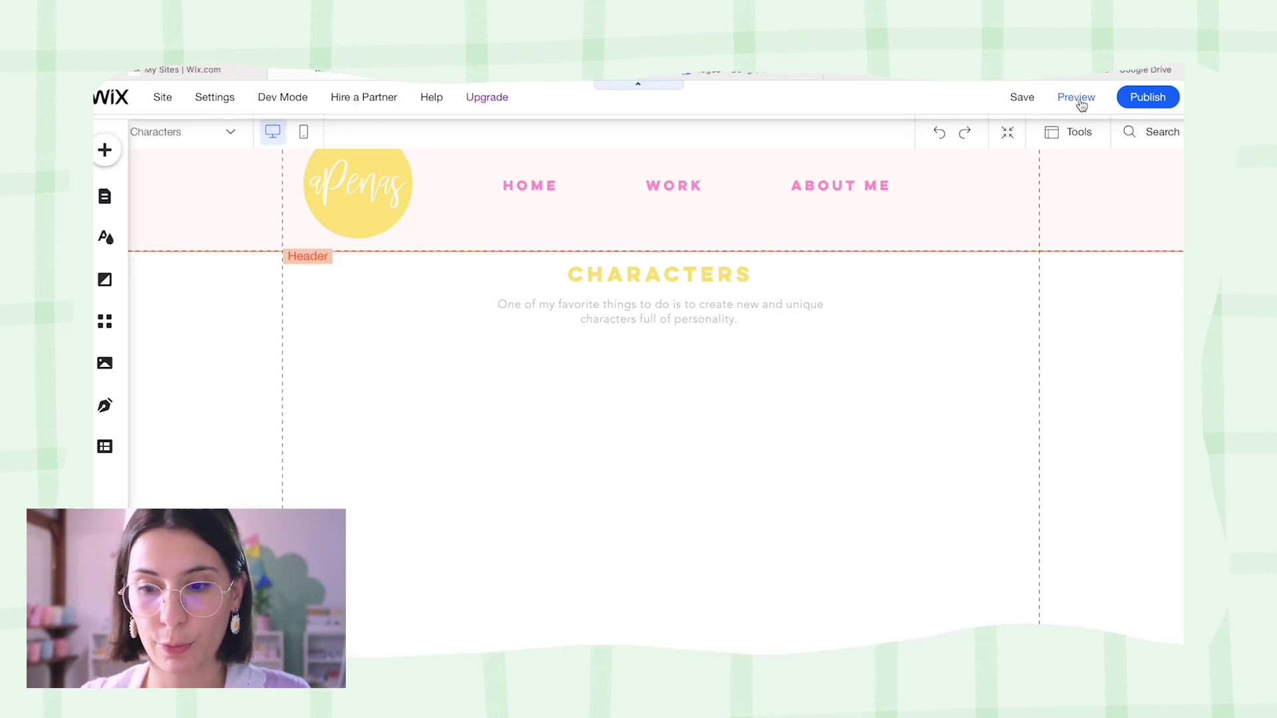
# Look over the Characters page's heading, description and full gallery in the editor.
pyautogui.scroll(-5, 600, 555)
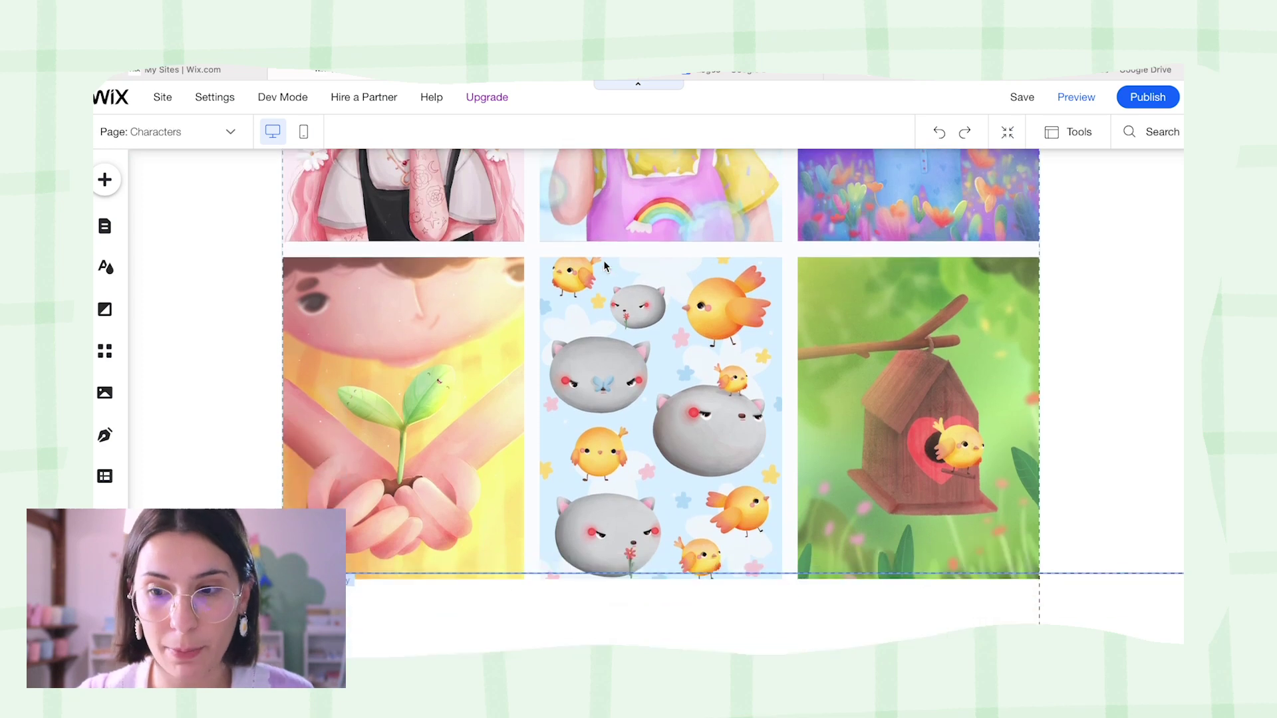
pyautogui.scroll(10, 603, 266)
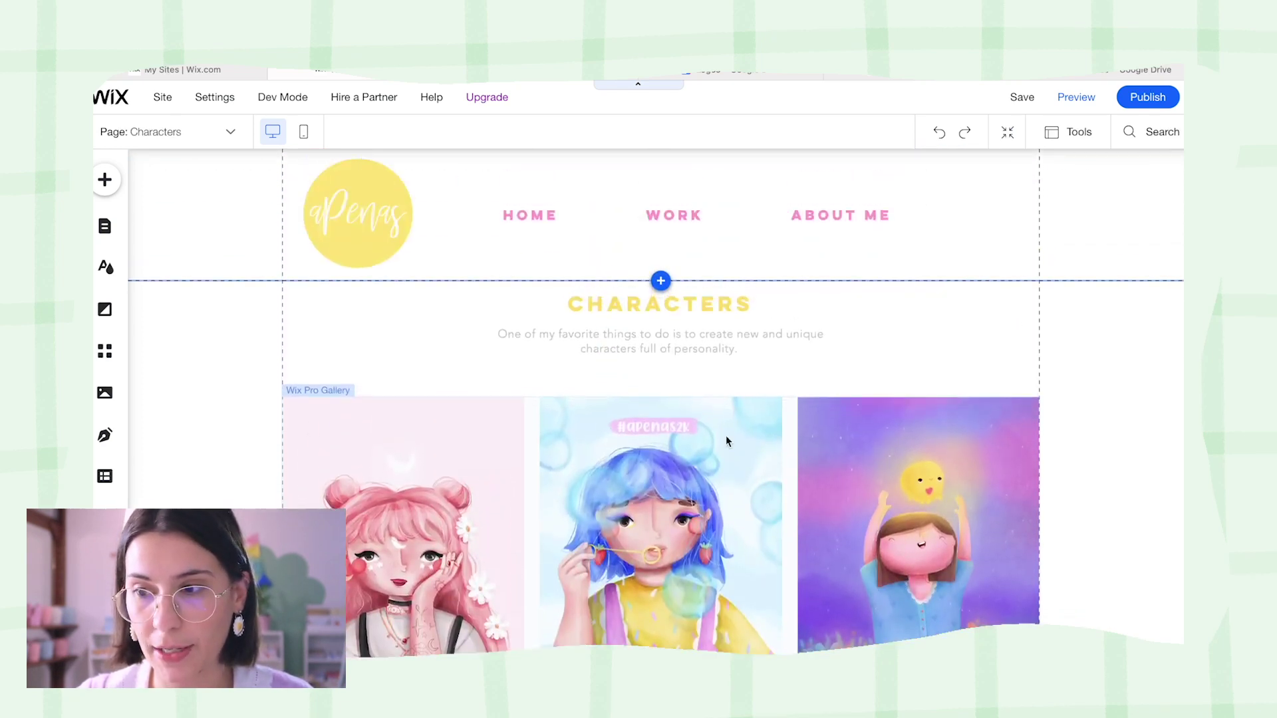
pyautogui.scroll(-2, 725, 433)
pyautogui.scroll(2, 725, 433)
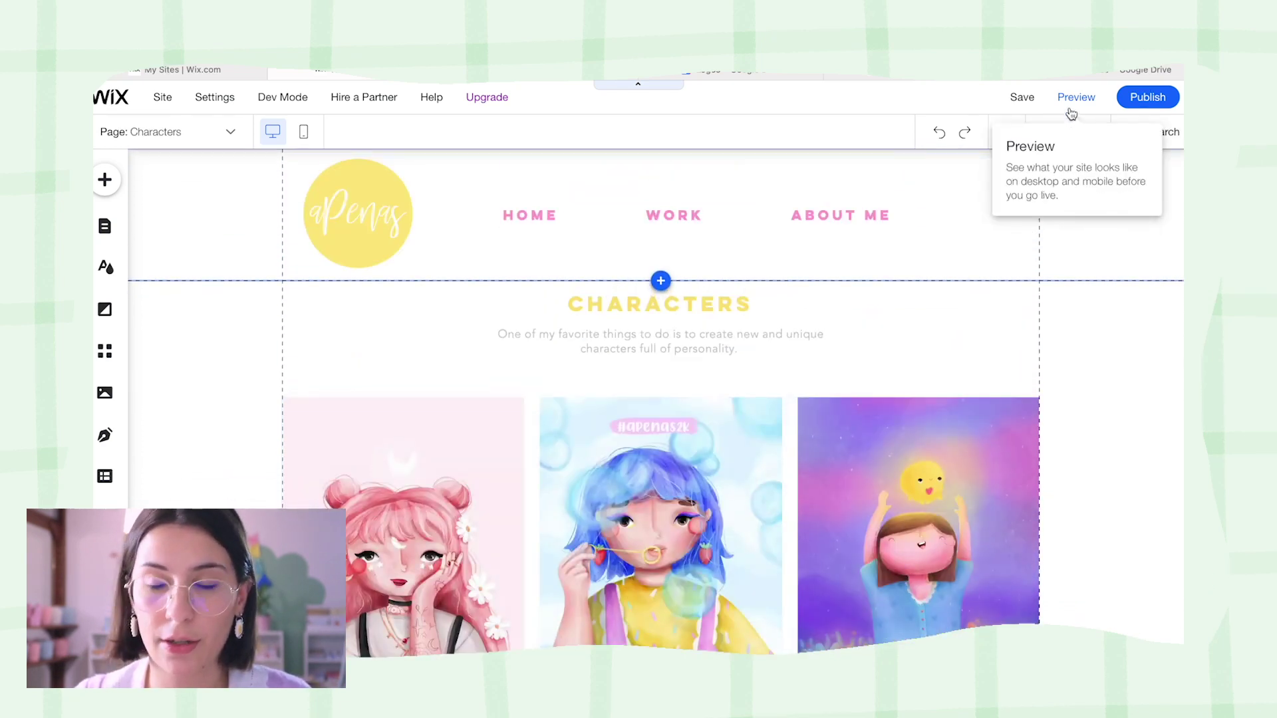